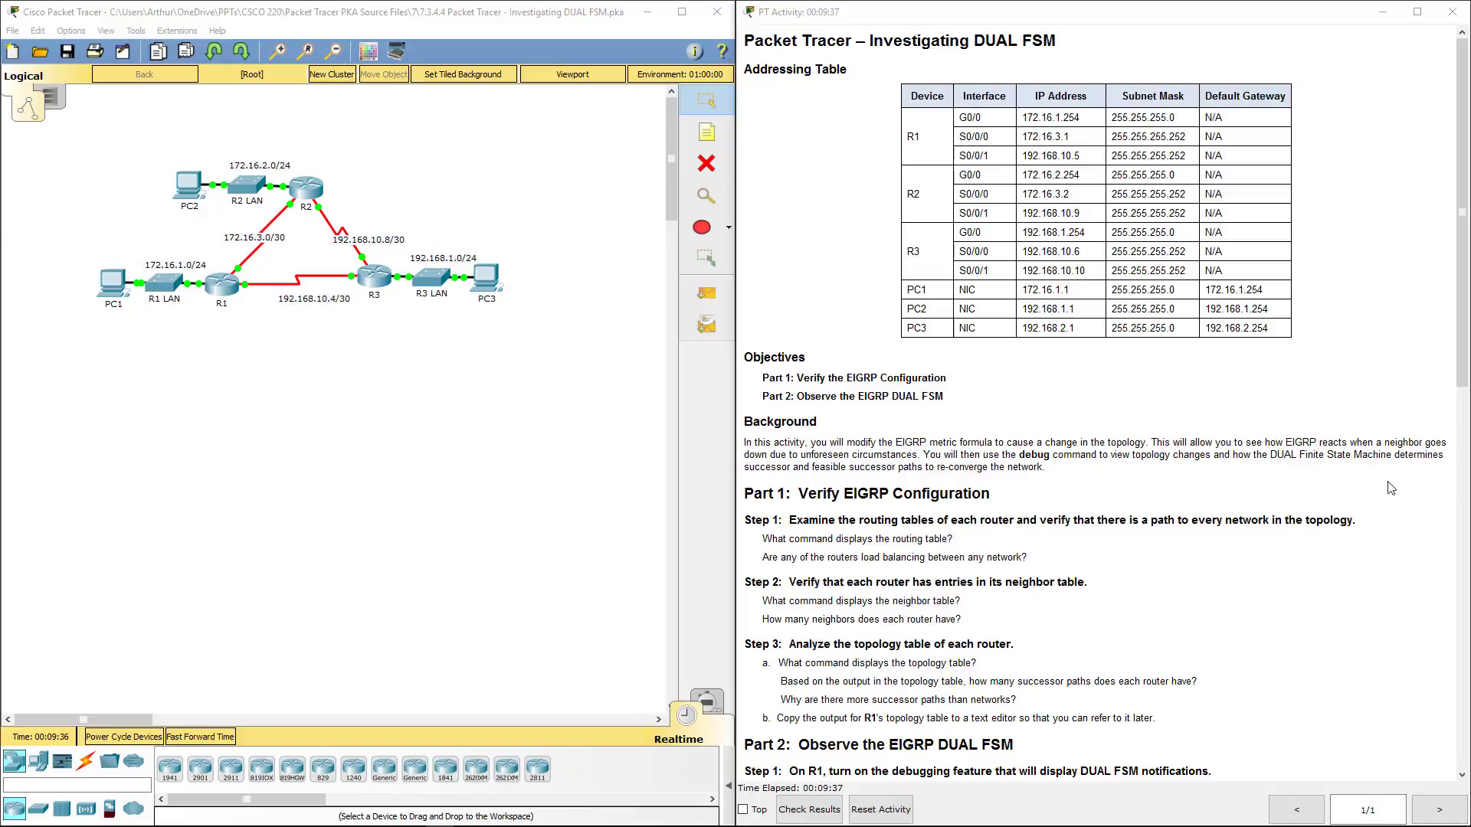
Step: Review the activity instructions, open R1's command line and enter privileged EXEC mode
{"action": "left_click", "coordinate": [1391, 488]}
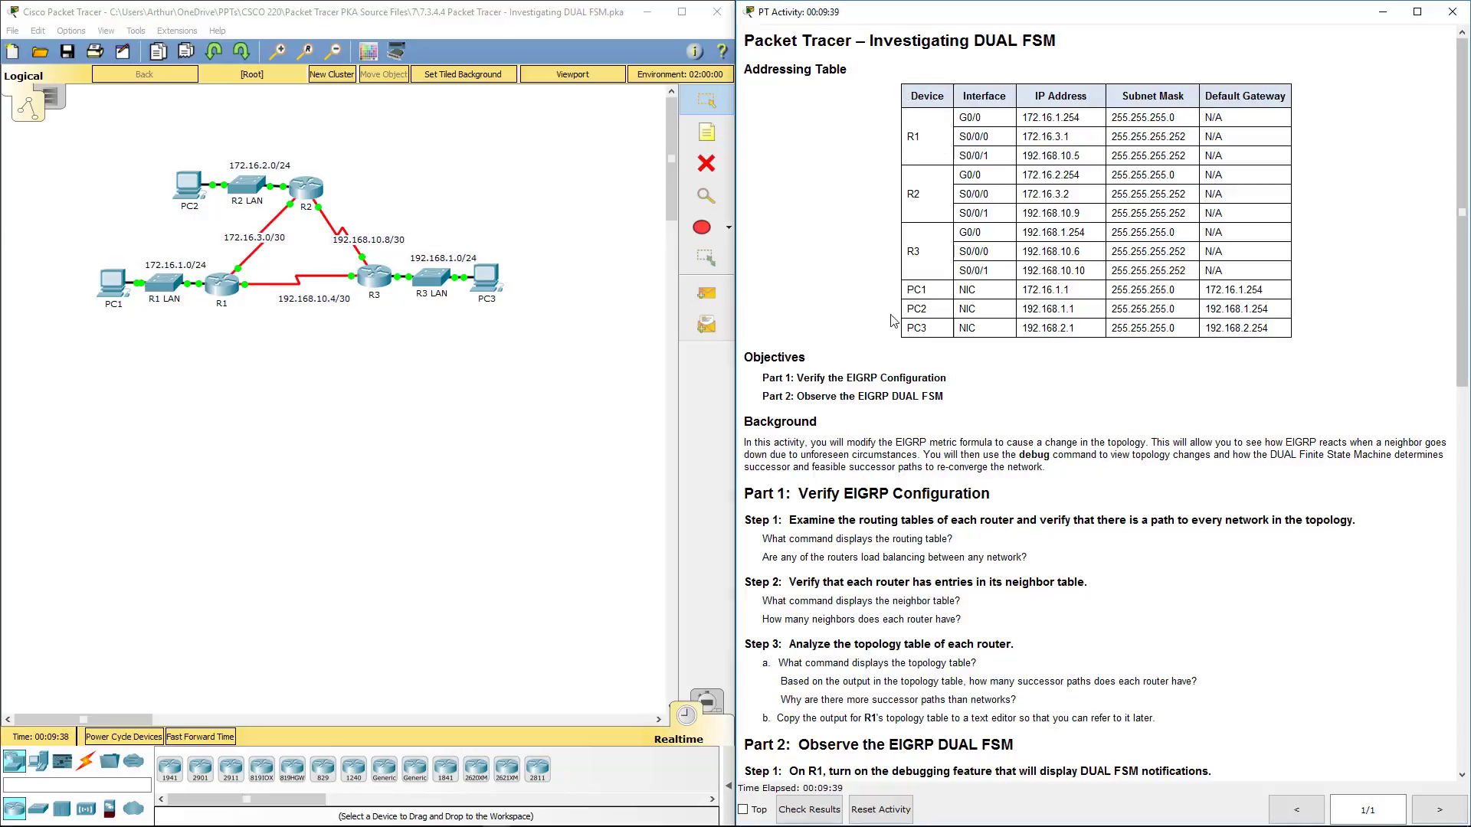
{"action": "scroll", "coordinate": [1146, 247], "scroll_direction": "down", "scroll_amount": 1}
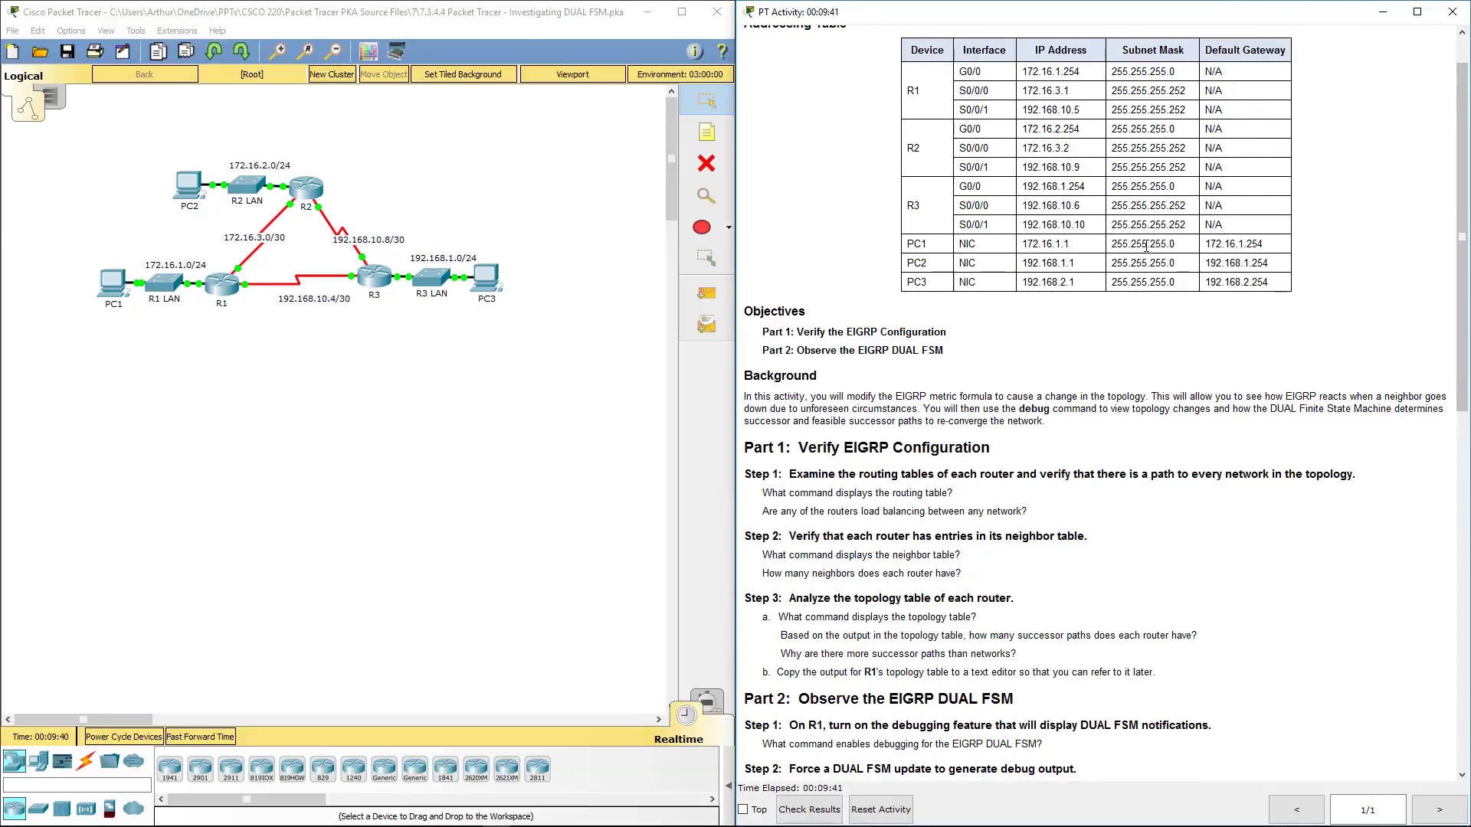
{"action": "scroll", "coordinate": [855, 300], "scroll_direction": "down", "scroll_amount": 3}
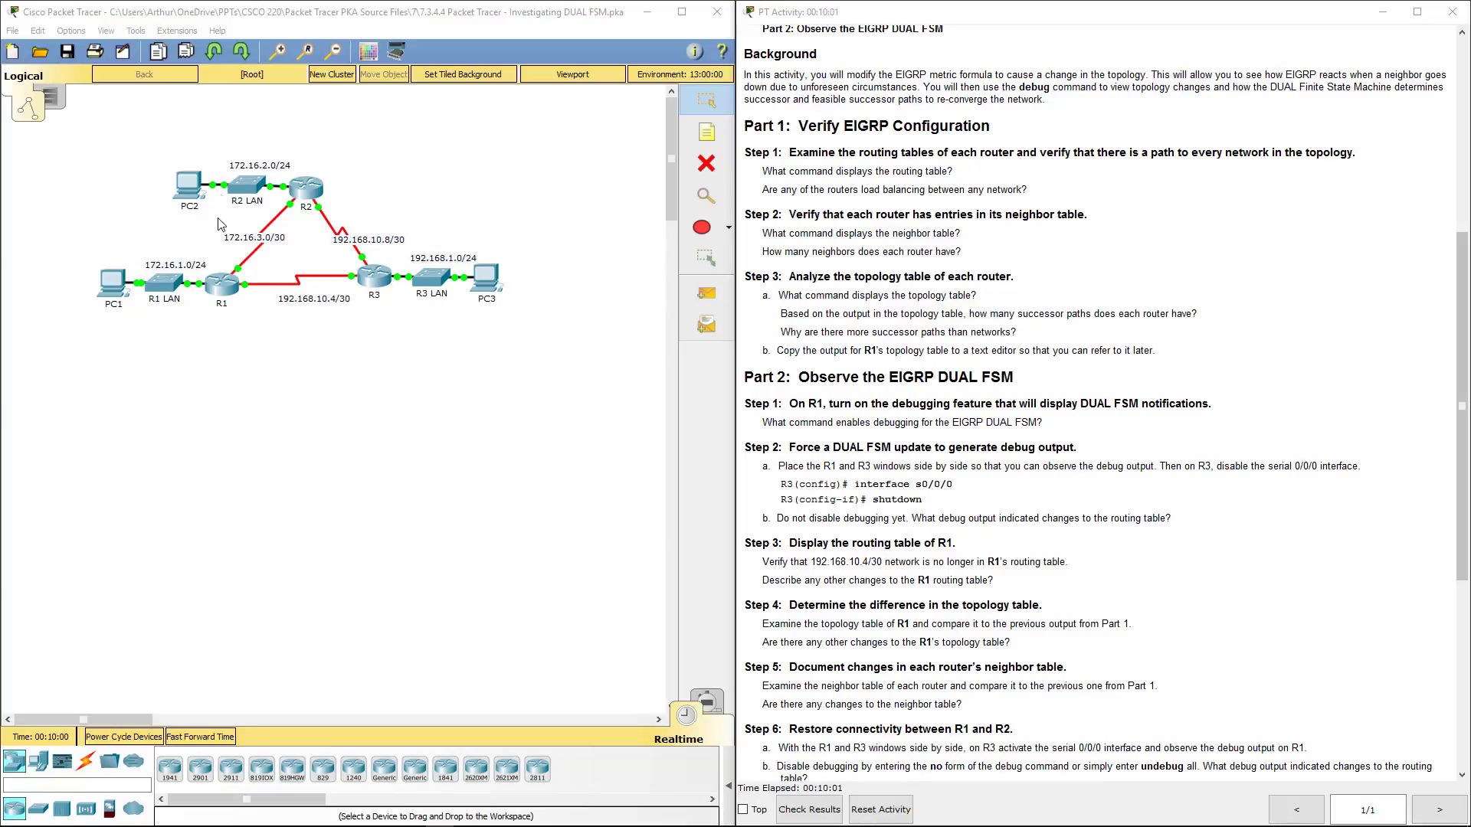
{"action": "left_click", "coordinate": [225, 290]}
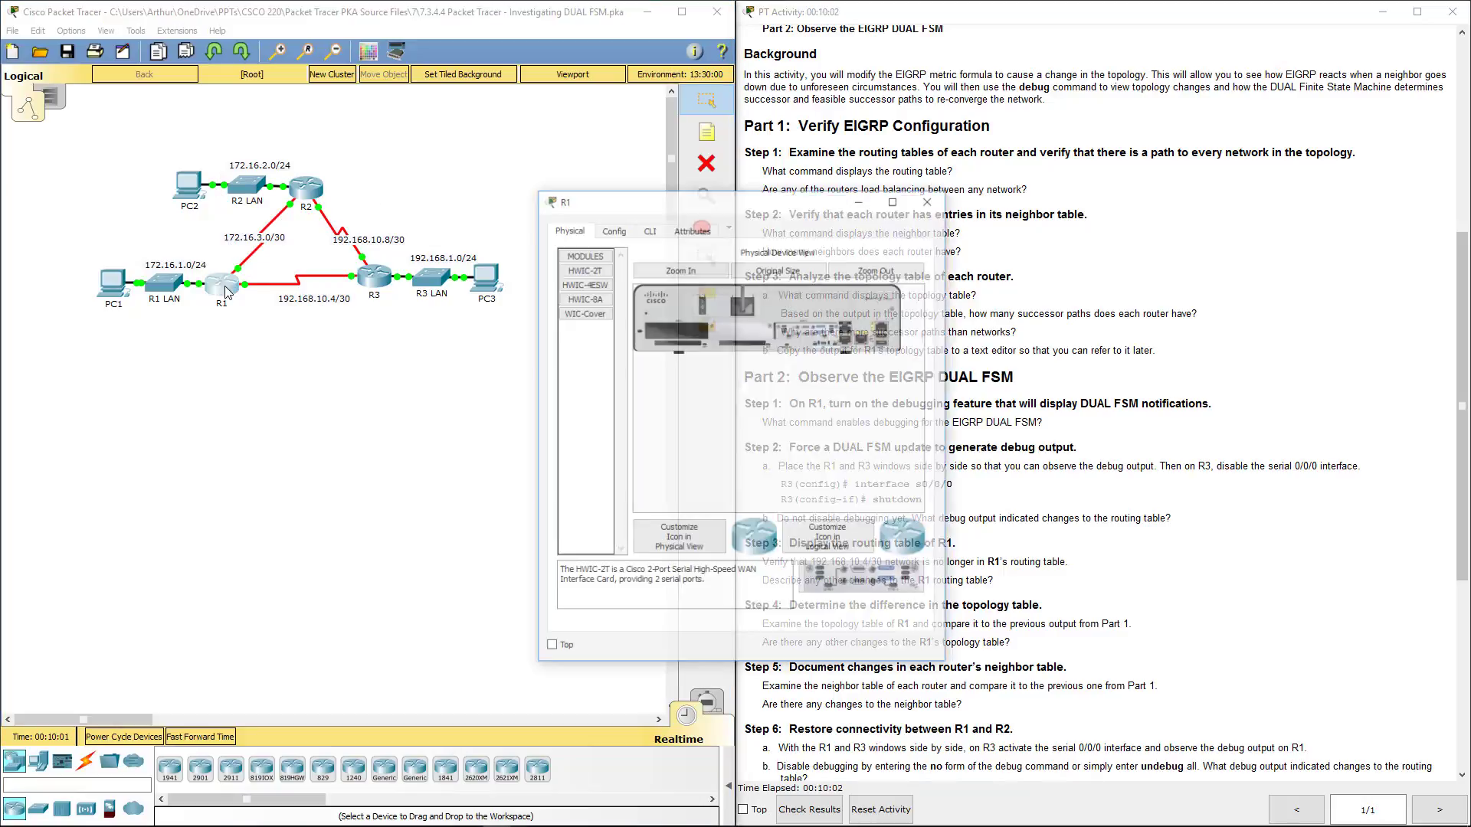
{"action": "left_click", "coordinate": [643, 230]}
{"action": "key", "text": "Return"}
{"action": "key", "text": "Return"}
{"action": "type", "text": "e"}
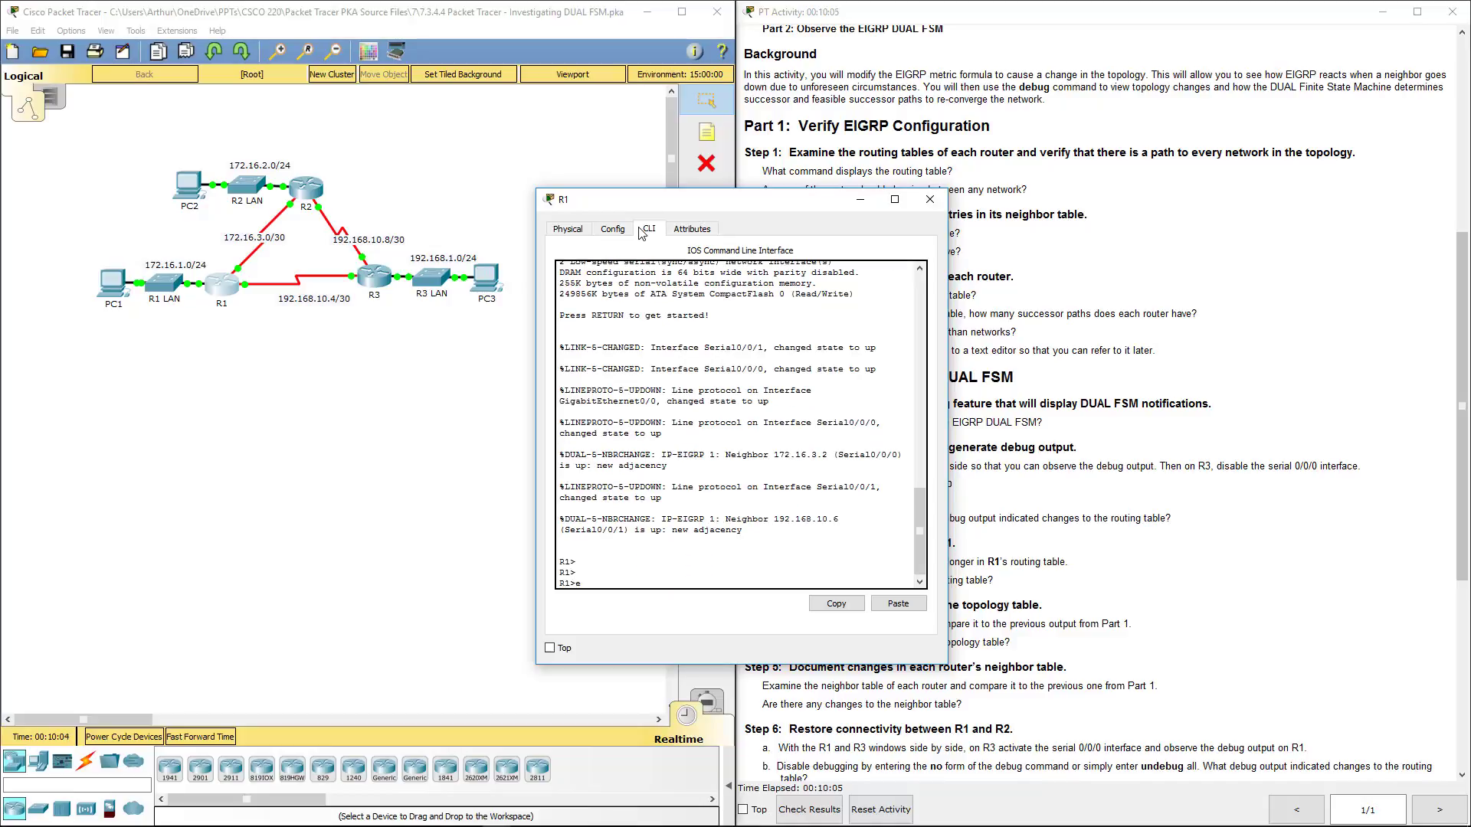
{"action": "type", "text": "n"}
{"action": "key", "text": "Return"}
Step: Display R1's routing table with show ip route, examine the 192.168.10.0/24 entry and close the R1 window
{"action": "type", "text": "show i"}
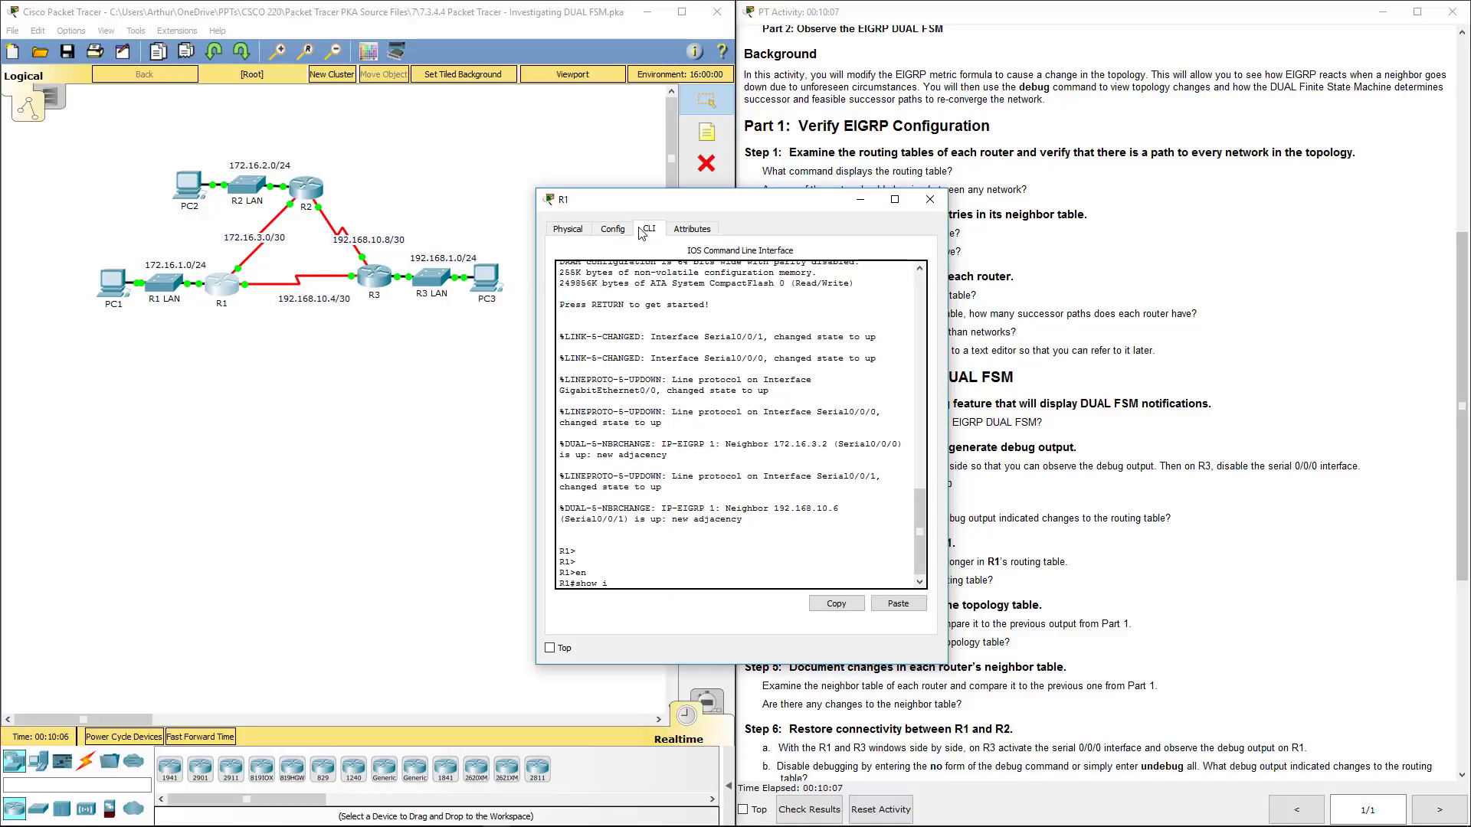
{"action": "type", "text": "p route"}
{"action": "key", "text": "Return"}
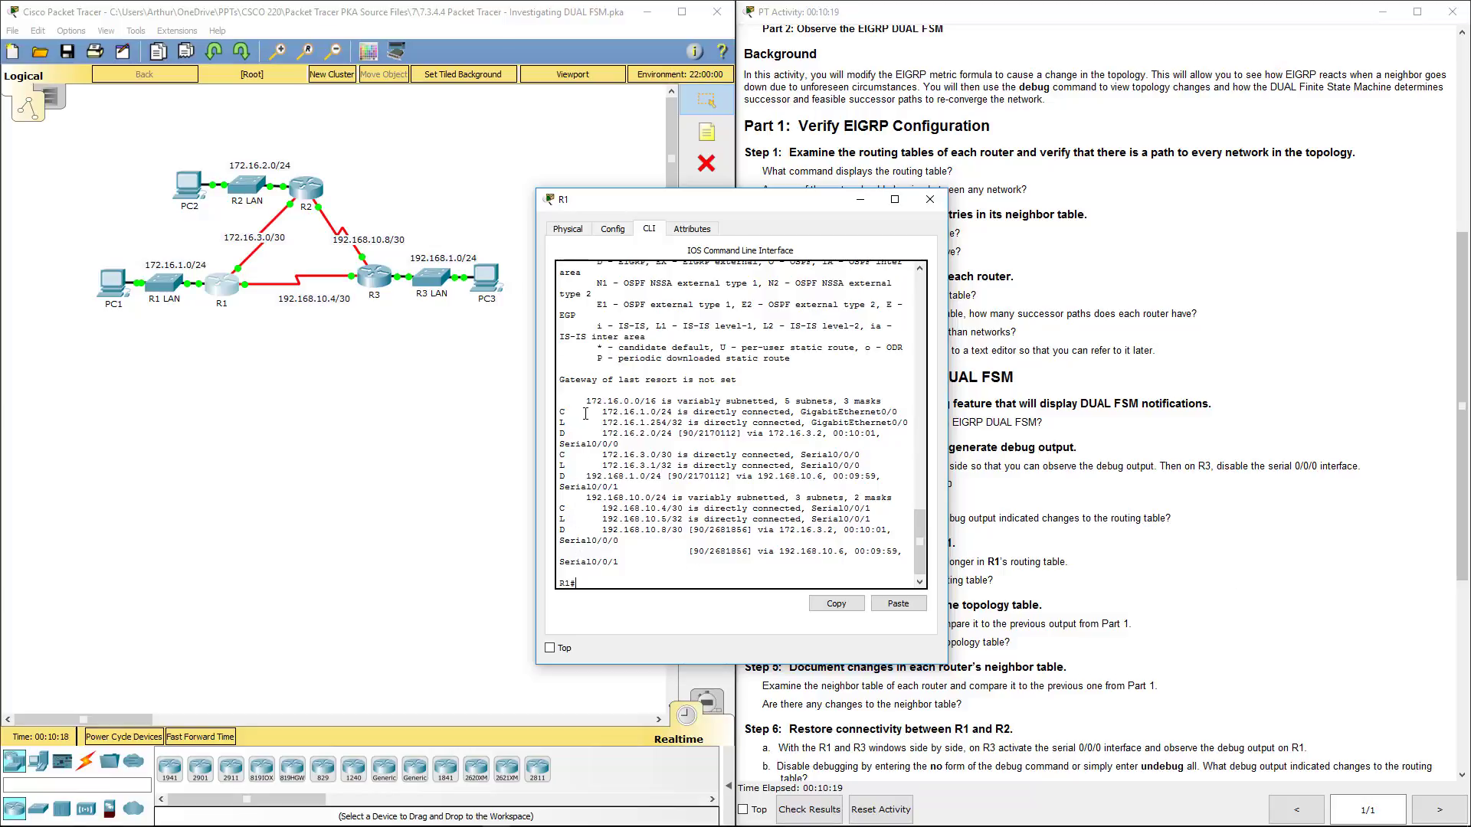
{"action": "left_click_drag", "start_coordinate": [586, 498], "coordinate": [888, 499]}
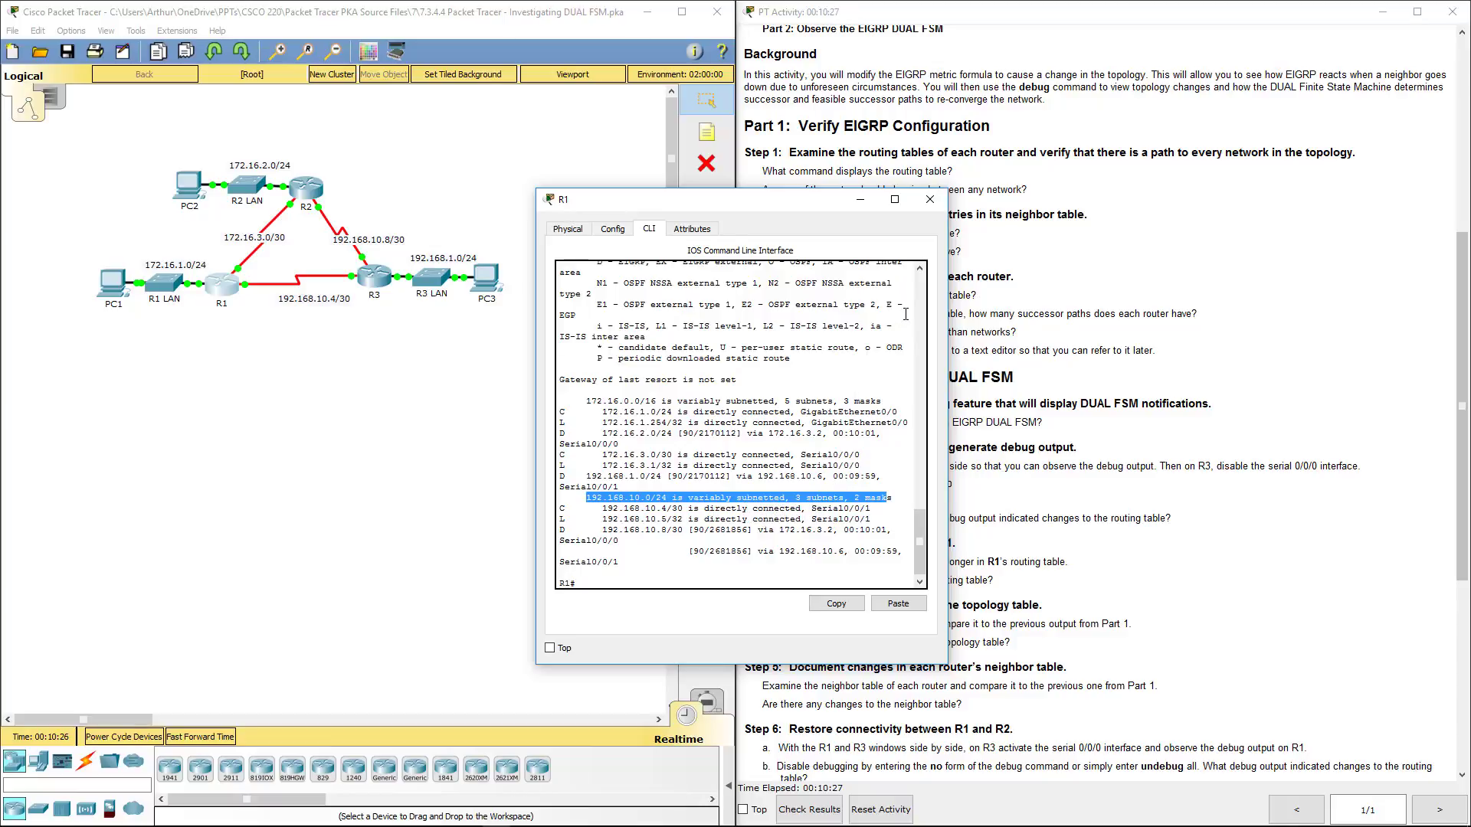
{"action": "left_click", "coordinate": [930, 200]}
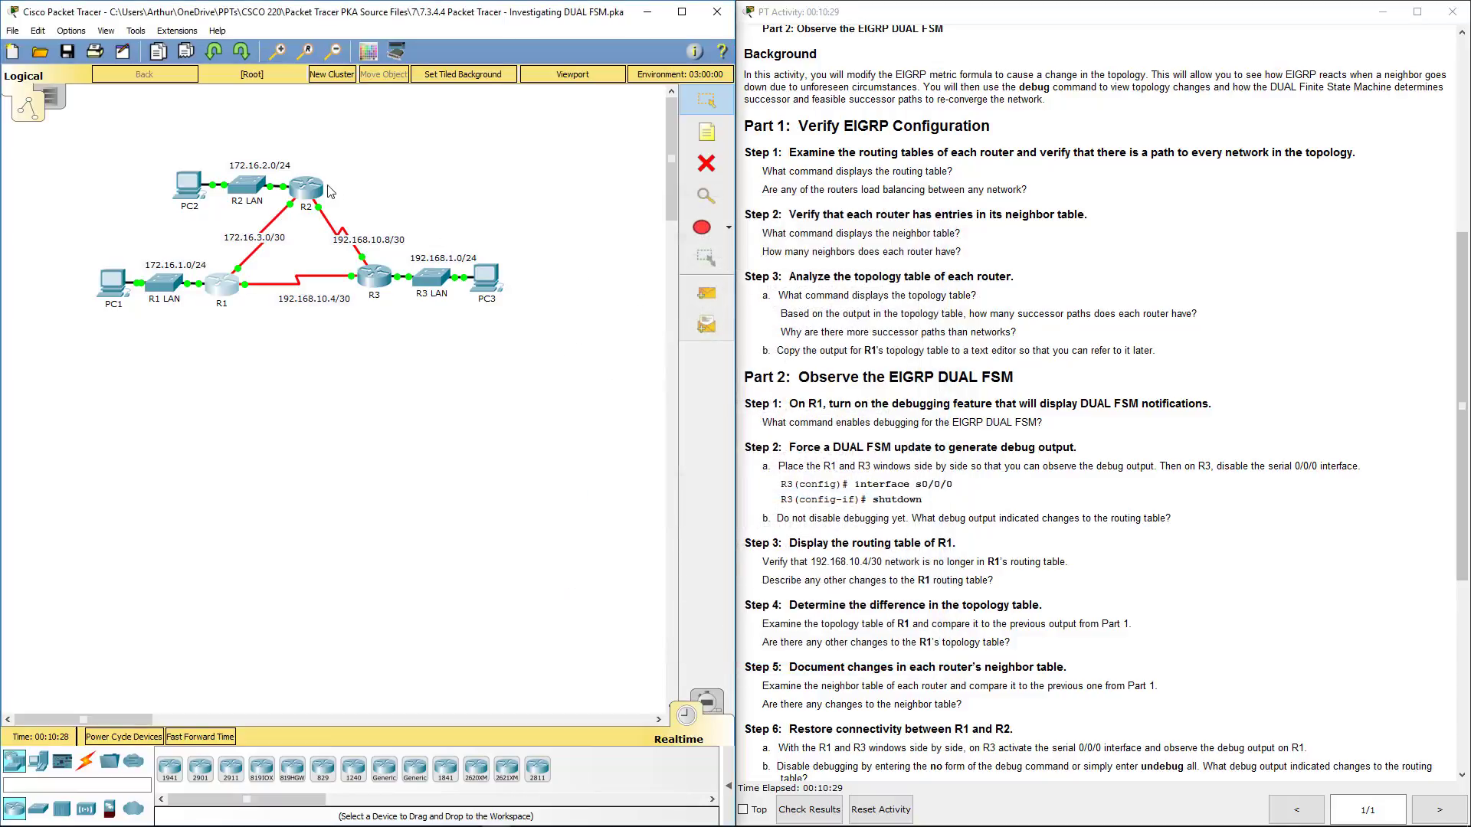
Step: Open R2's command line and enter privileged EXEC mode
{"action": "left_click", "coordinate": [295, 195]}
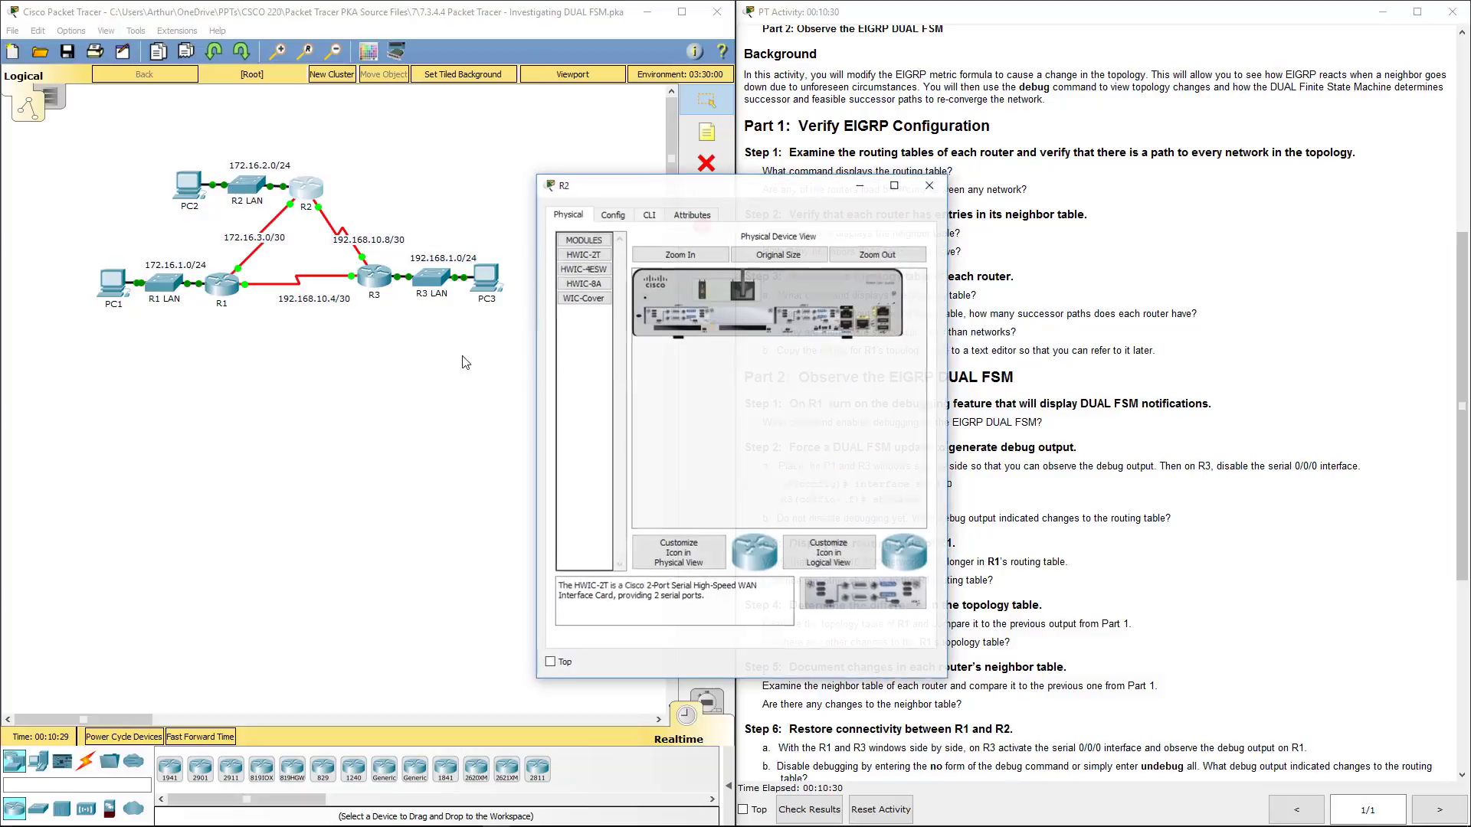
{"action": "left_click", "coordinate": [647, 216]}
{"action": "key", "text": "Return"}
{"action": "key", "text": "Return"}
{"action": "key", "text": "Return"}
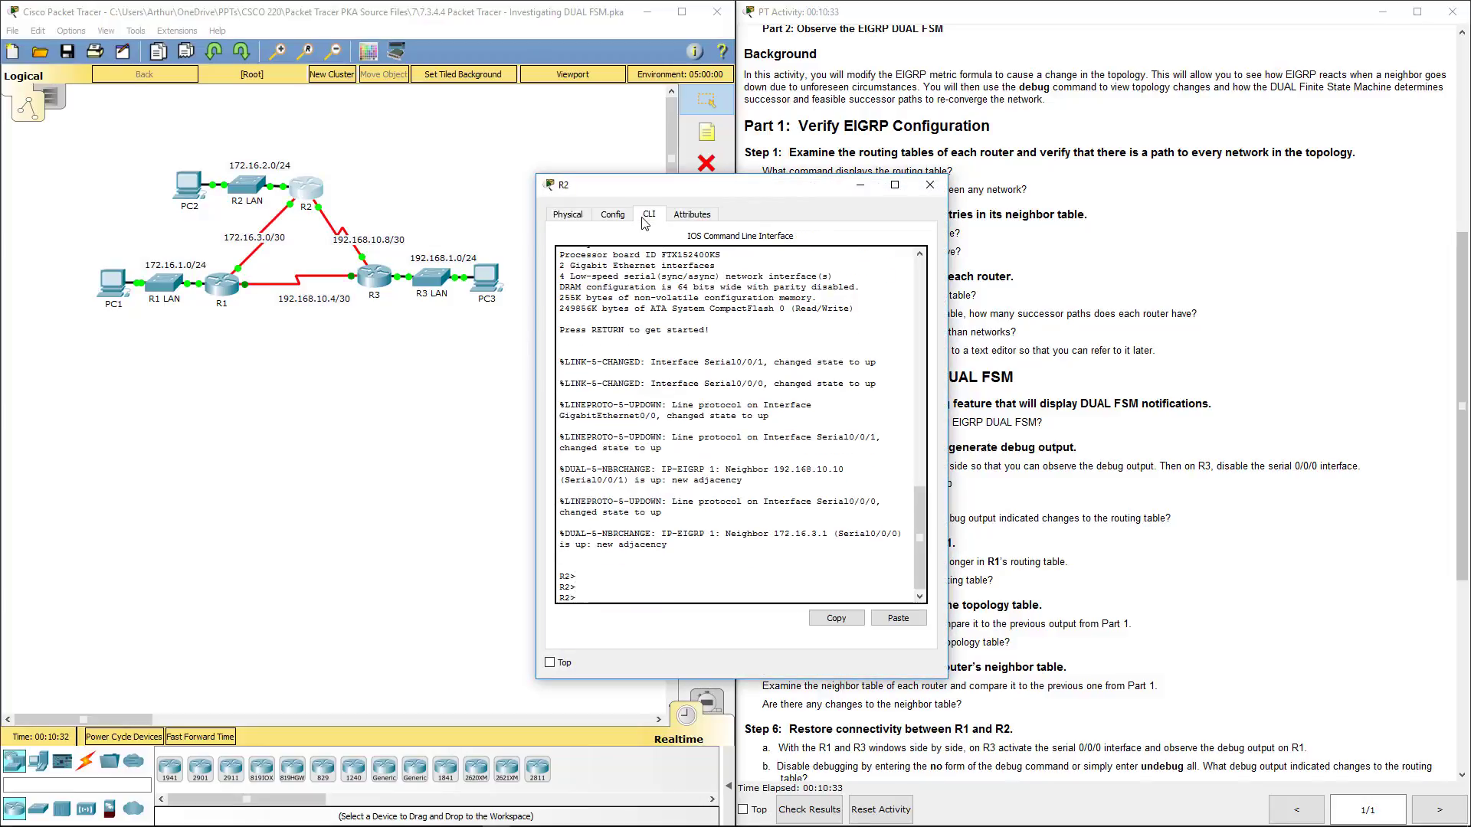
{"action": "type", "text": "en"}
{"action": "key", "text": "Return"}
Step: Run show ip route on R2, widen its window and examine the routes to 192.168.10.4/30, closing the window when done
{"action": "type", "text": "show"}
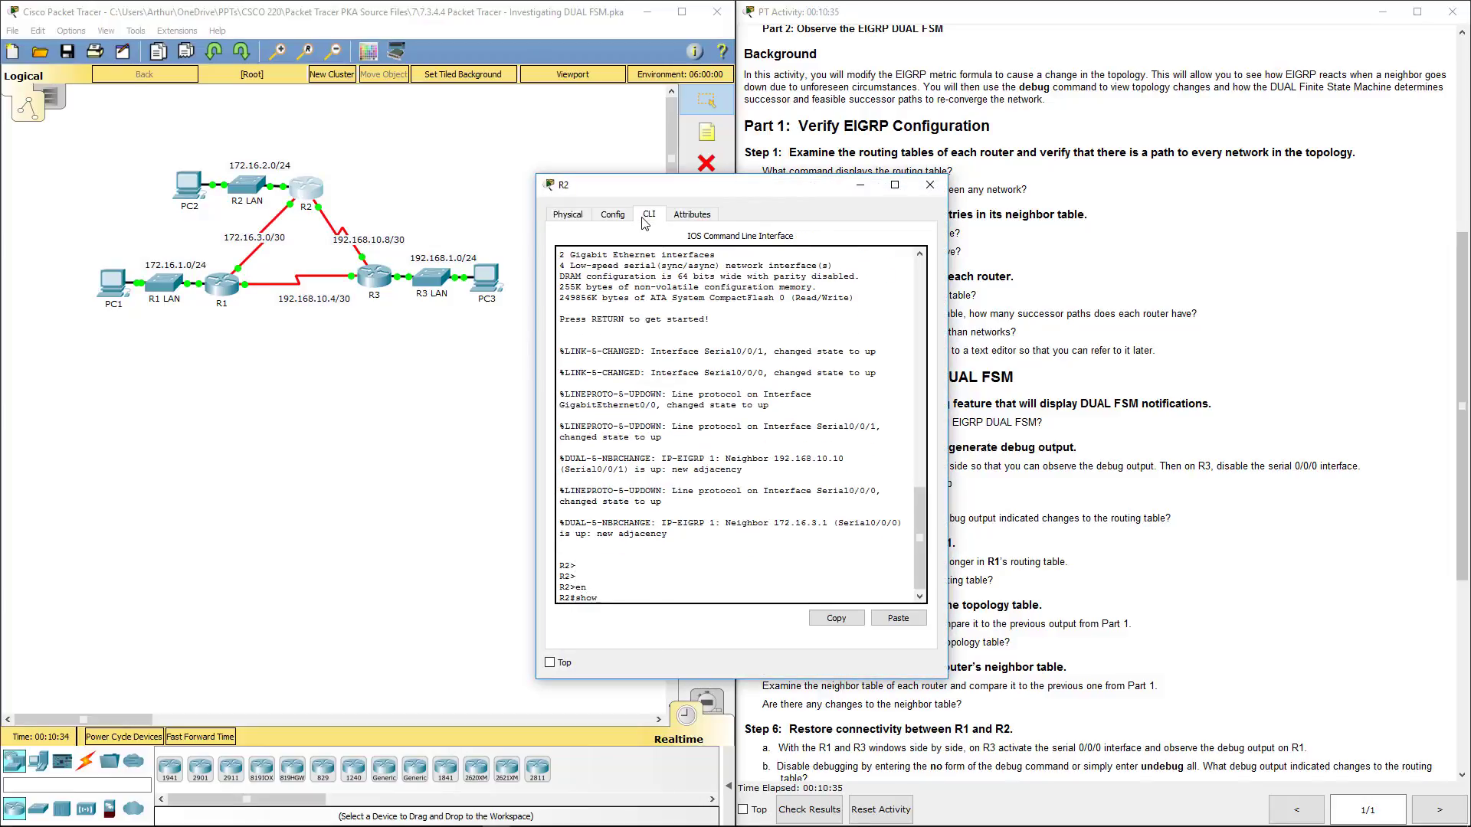
{"action": "type", "text": " ip route"}
{"action": "key", "text": "Return"}
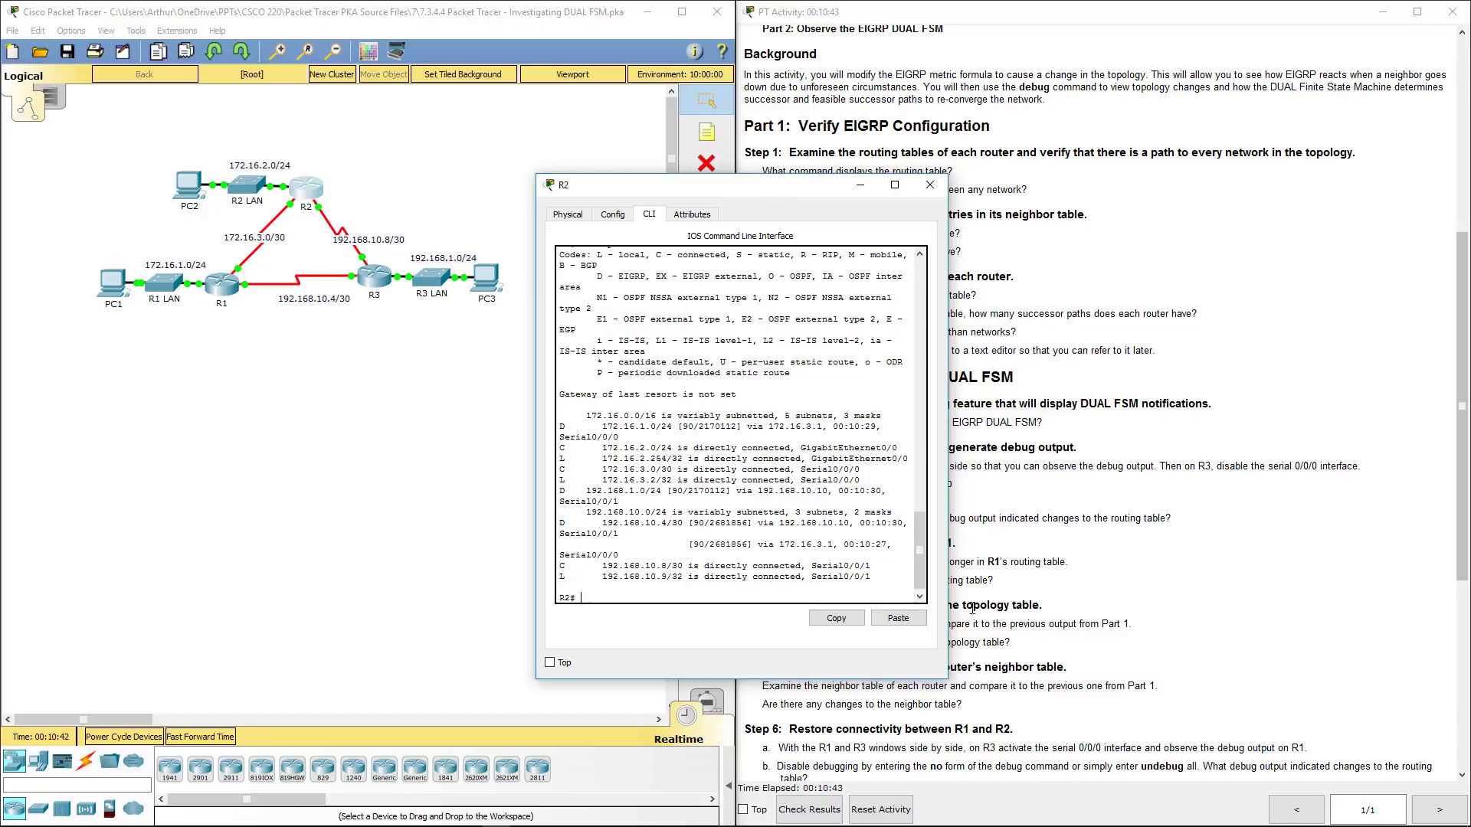
{"action": "left_click_drag", "start_coordinate": [950, 575], "coordinate": [1065, 575]}
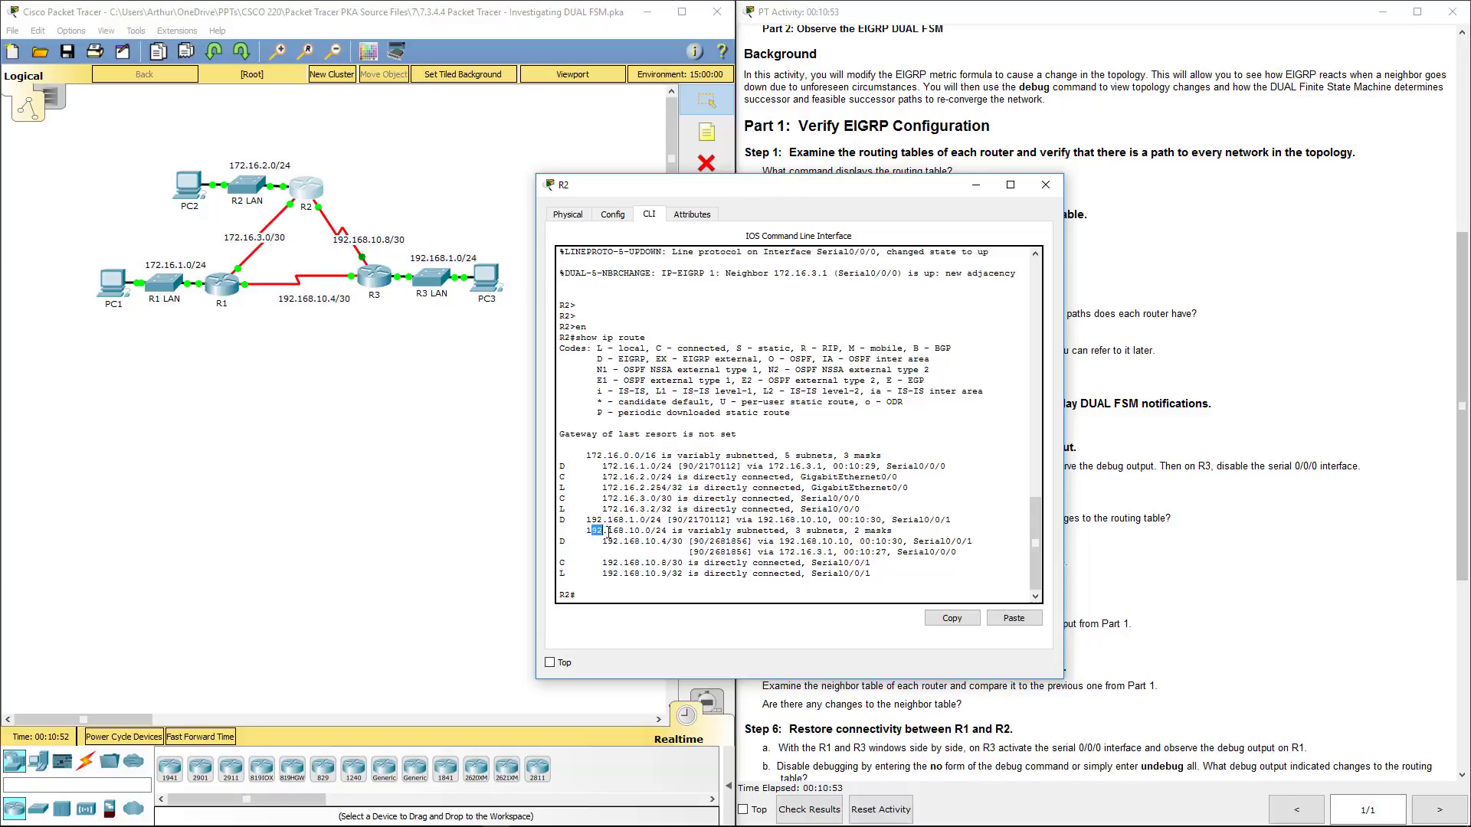
{"action": "left_click_drag", "start_coordinate": [604, 541], "coordinate": [979, 548]}
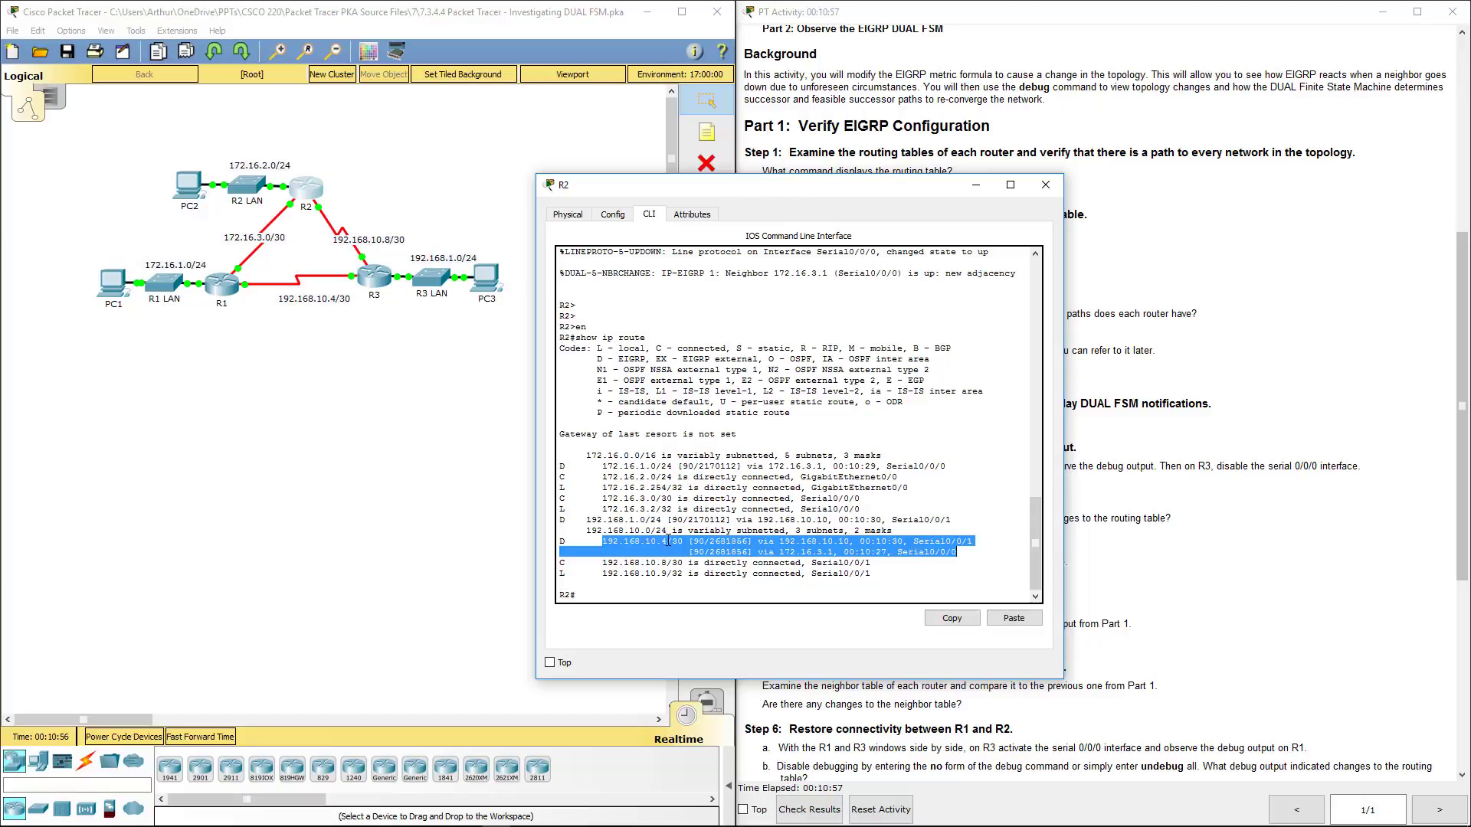
{"action": "left_click", "coordinate": [1045, 185]}
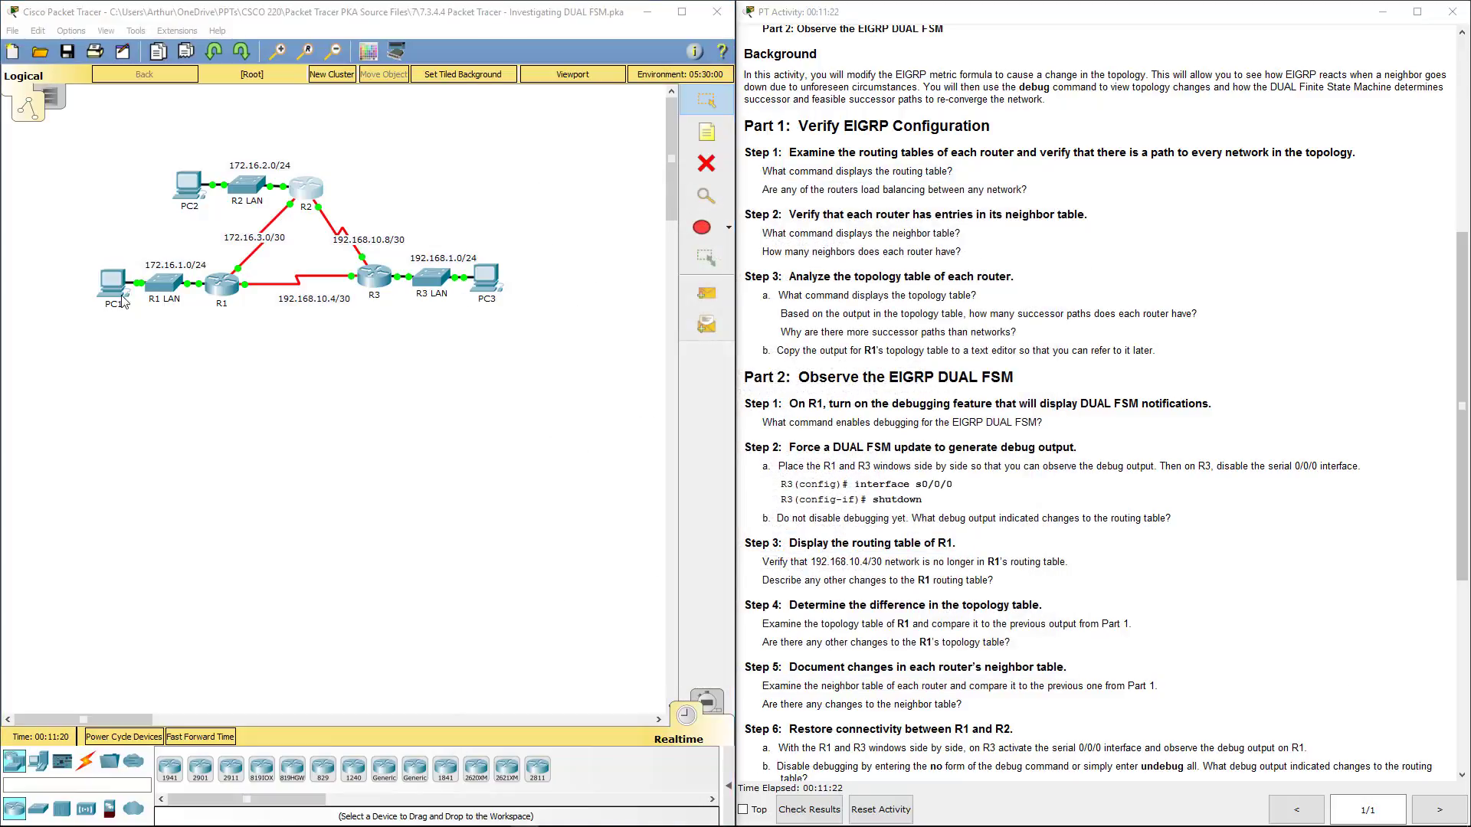
Step: Open R3's command line and enter privileged EXEC mode
{"action": "left_click", "coordinate": [375, 277]}
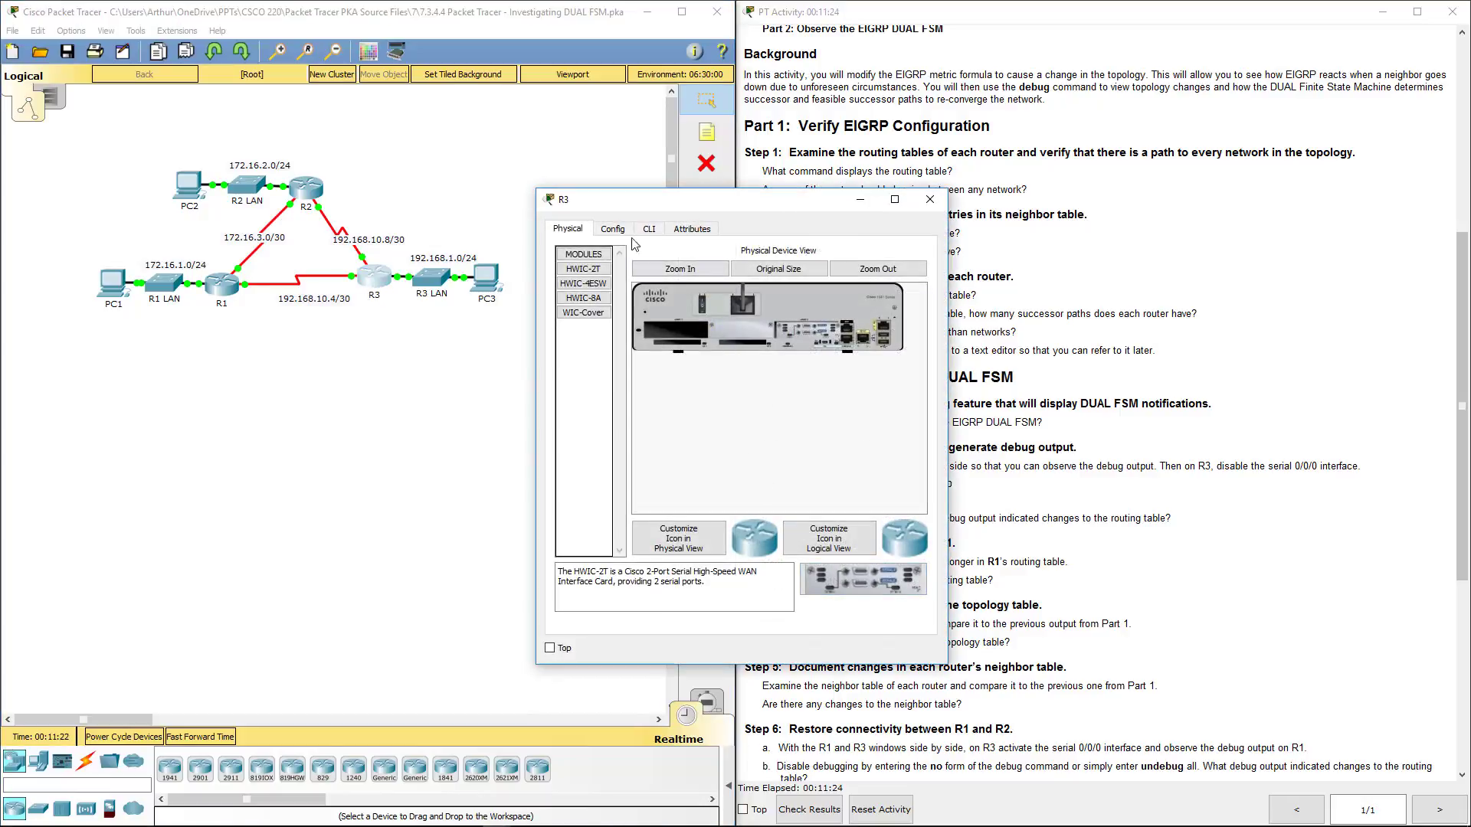
{"action": "left_click", "coordinate": [646, 229]}
{"action": "key", "text": "Return"}
{"action": "type", "text": "en"}
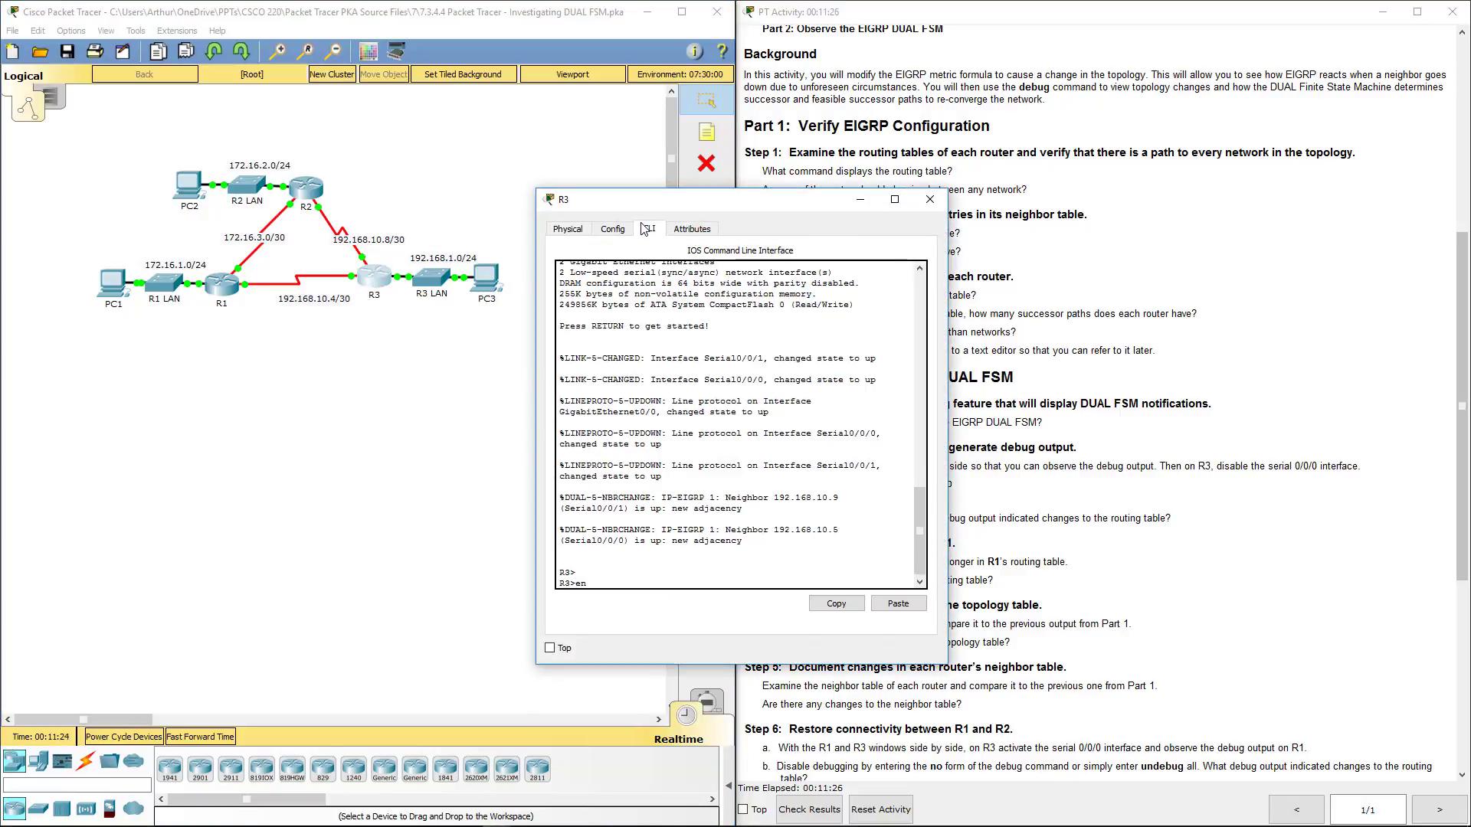
{"action": "key", "text": "Return"}
Step: Run show ip route on R3, examine the routes to 172.16.3.0/30 and check them against the activity's load-balancing question
{"action": "type", "text": "show ip"}
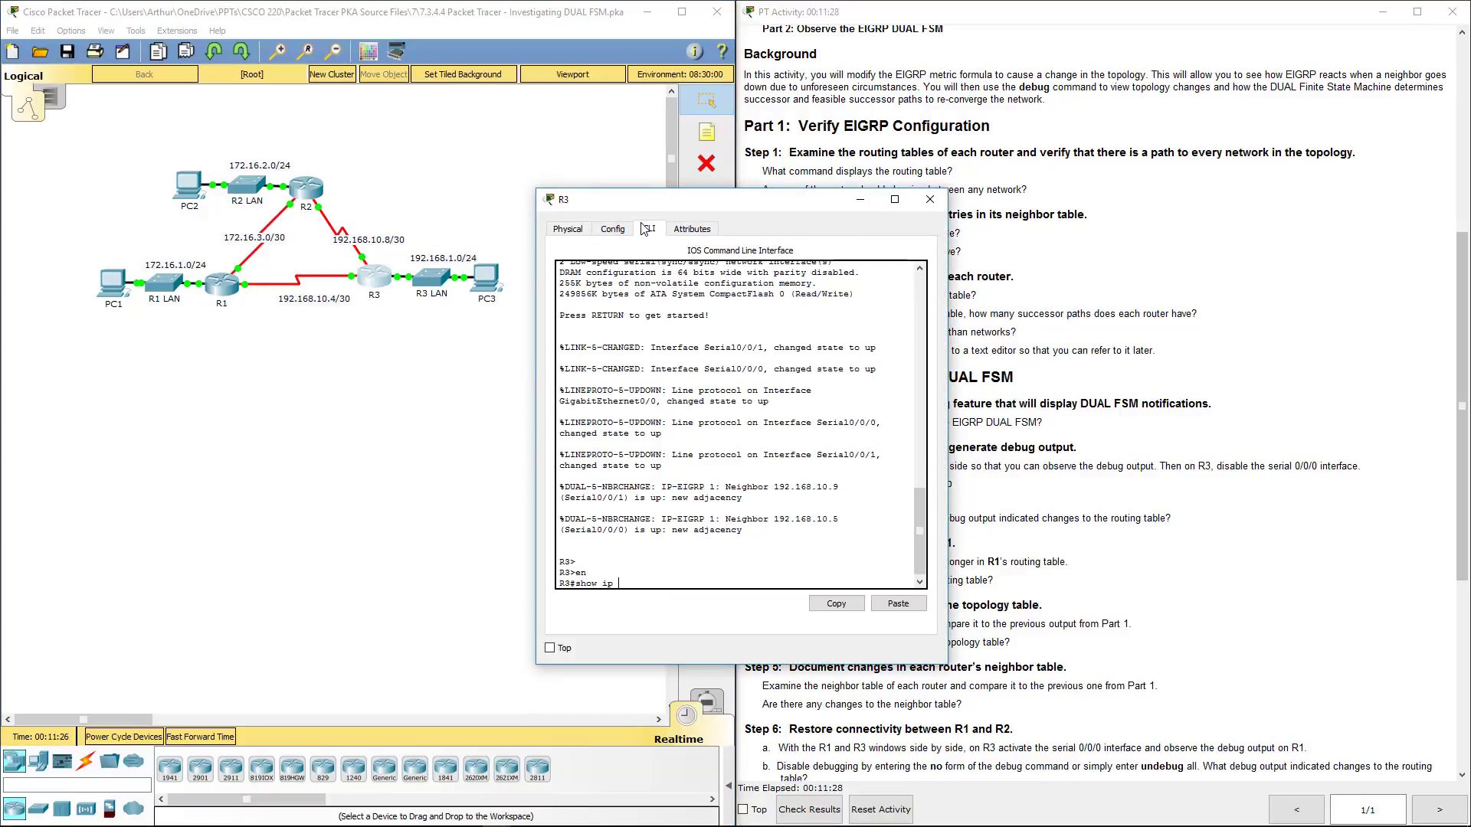
{"action": "type", "text": " route"}
{"action": "key", "text": "Return"}
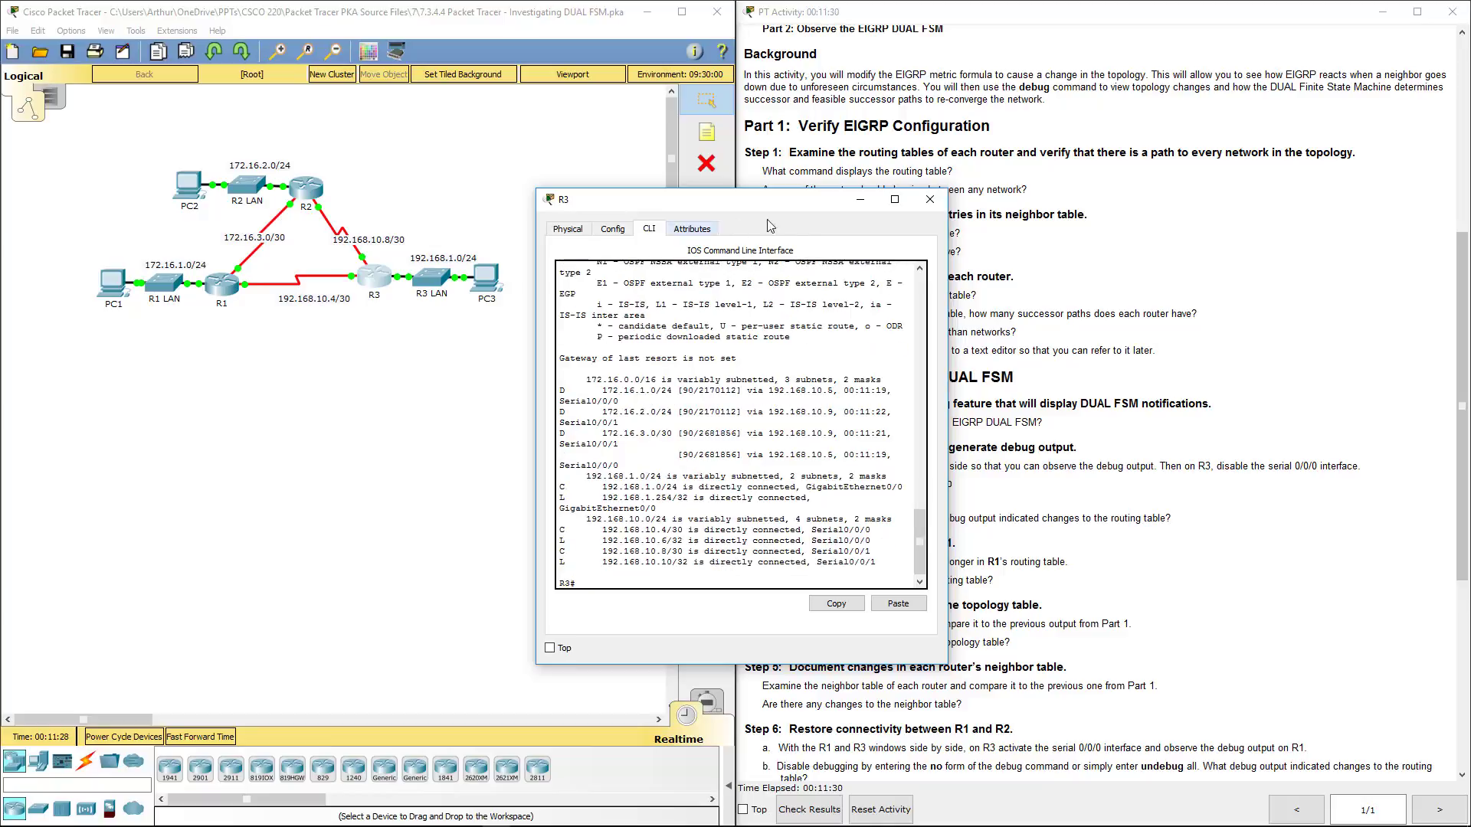
{"action": "left_click_drag", "start_coordinate": [950, 445], "coordinate": [1157, 459]}
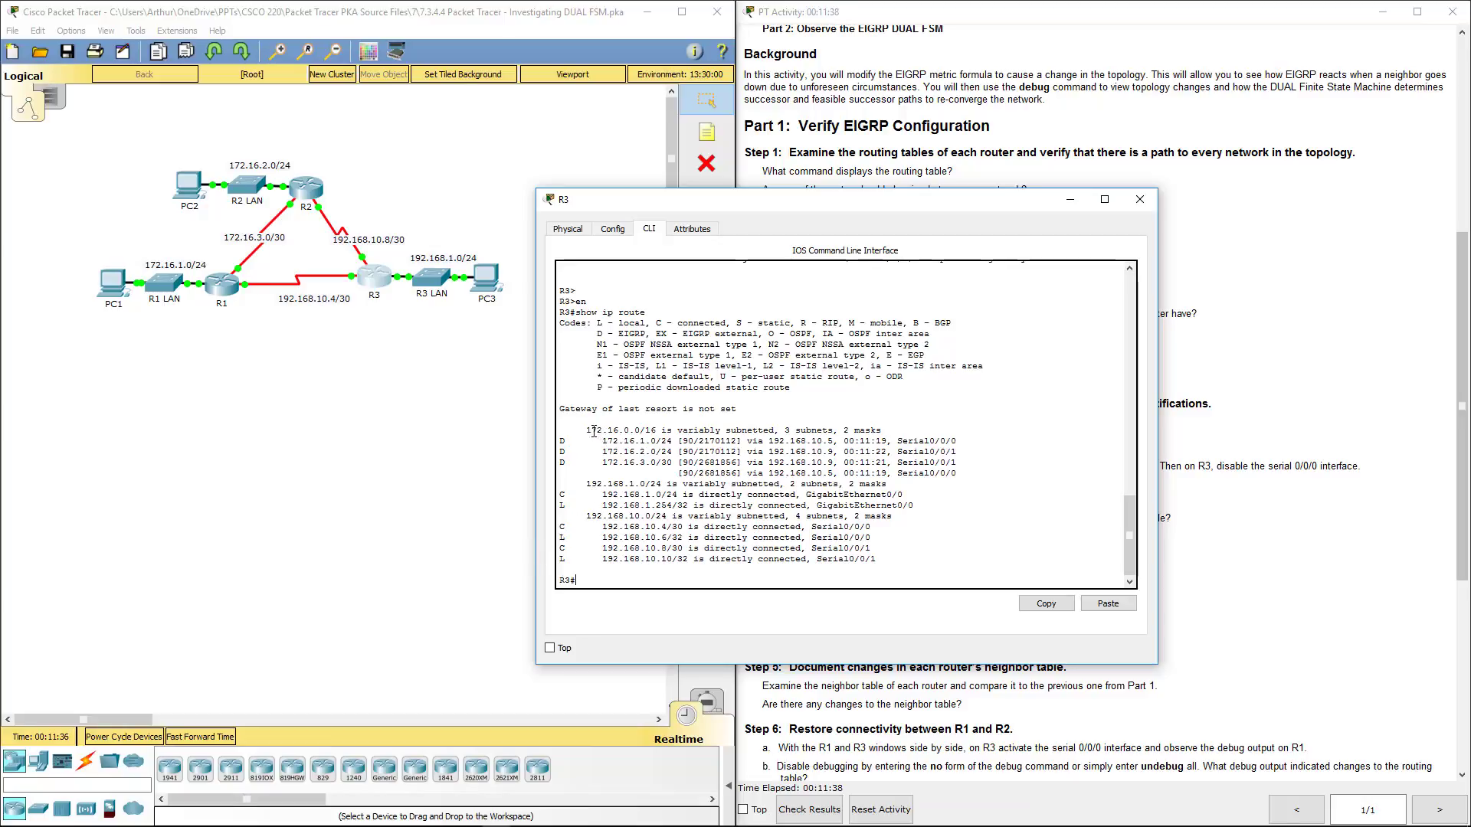
{"action": "left_click_drag", "start_coordinate": [602, 462], "coordinate": [974, 475]}
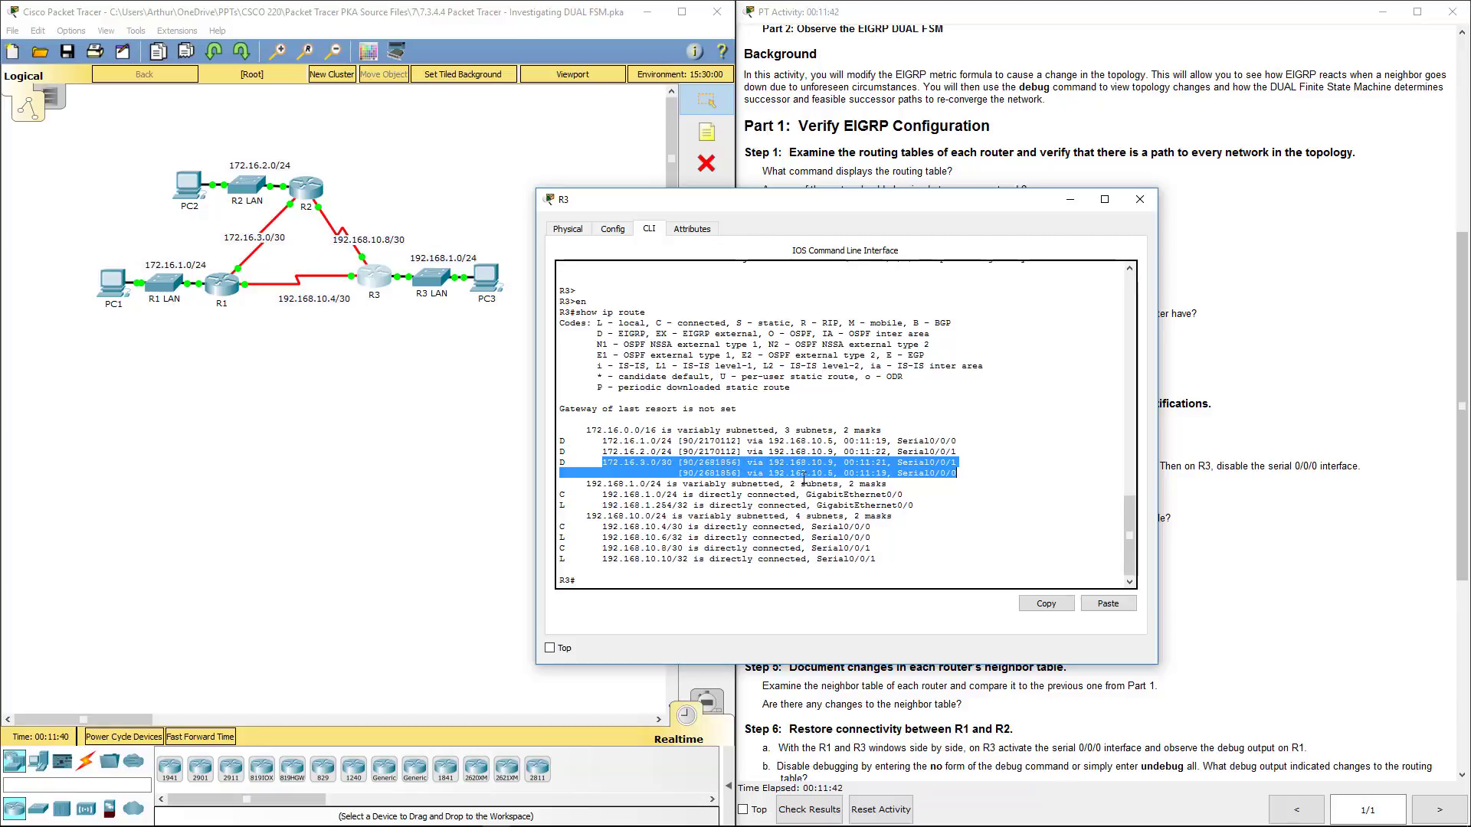
{"action": "left_click", "coordinate": [1140, 201]}
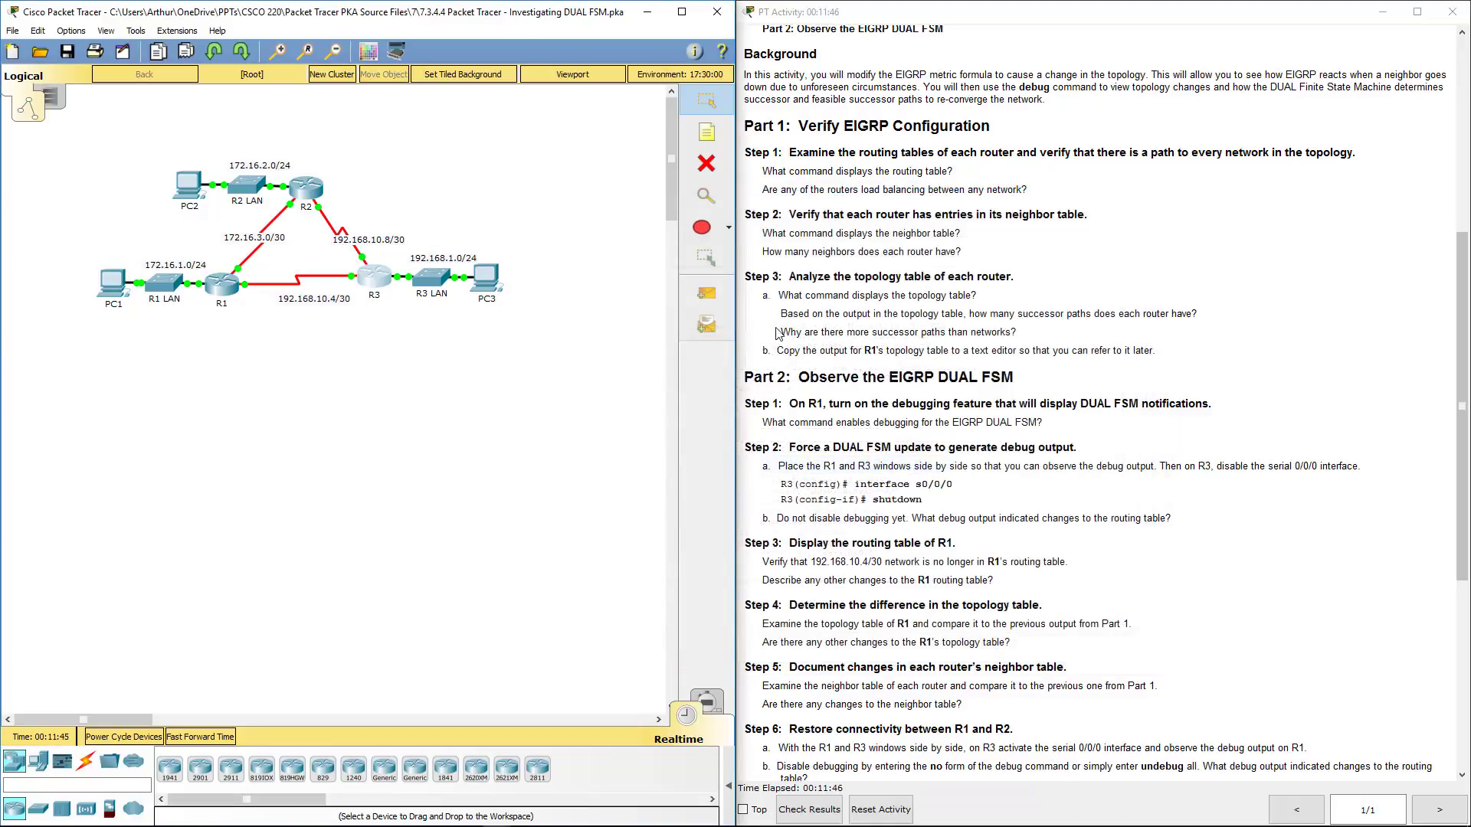
{"action": "double_click", "coordinate": [802, 215]}
{"action": "left_click_drag", "start_coordinate": [799, 189], "coordinate": [1071, 192]}
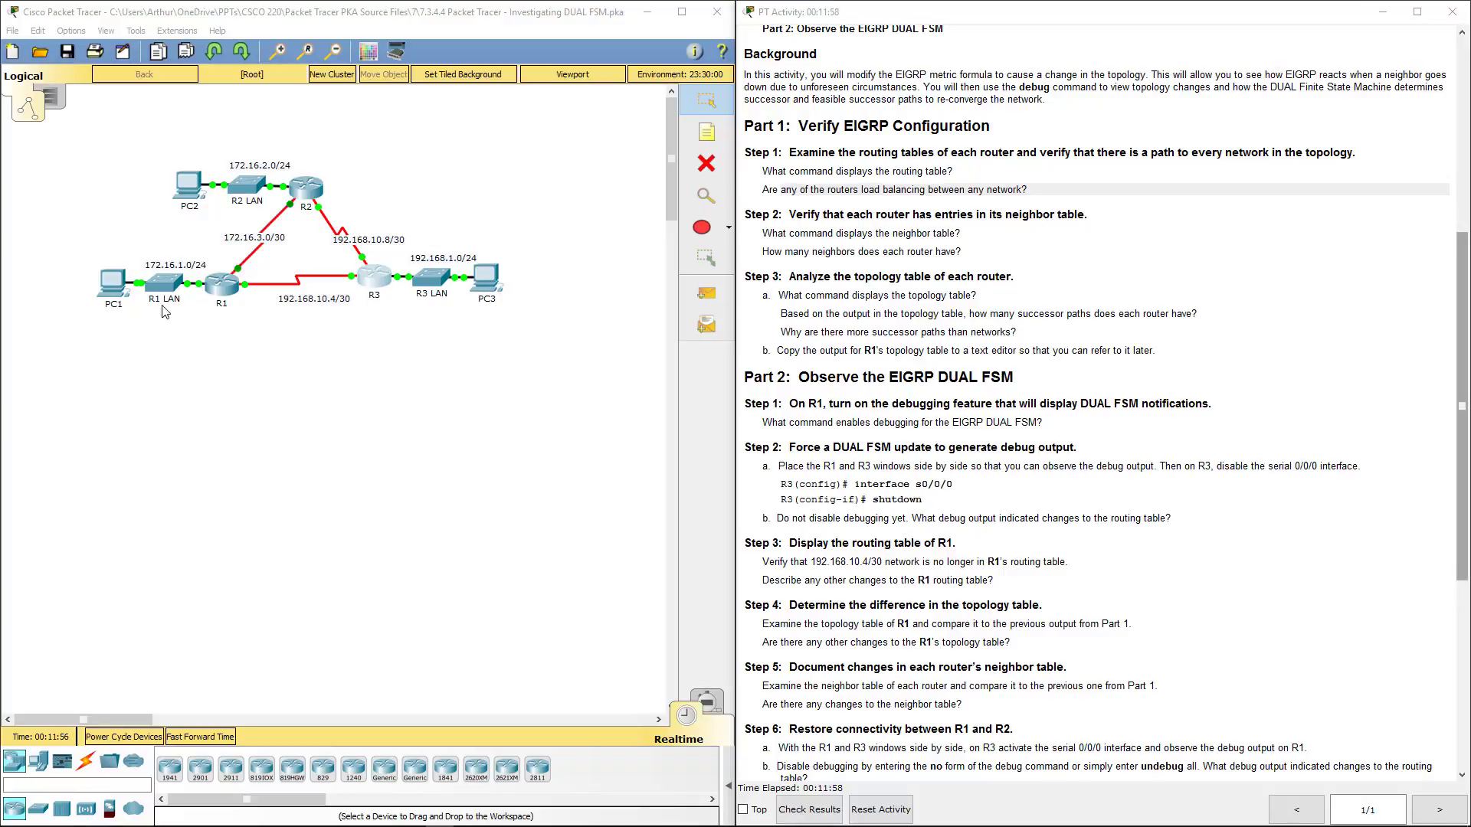
Step: Display R1's EIGRP neighbor table with show ip eigrp neighbors, examine its entries in a widened window and close it
{"action": "left_click", "coordinate": [227, 286]}
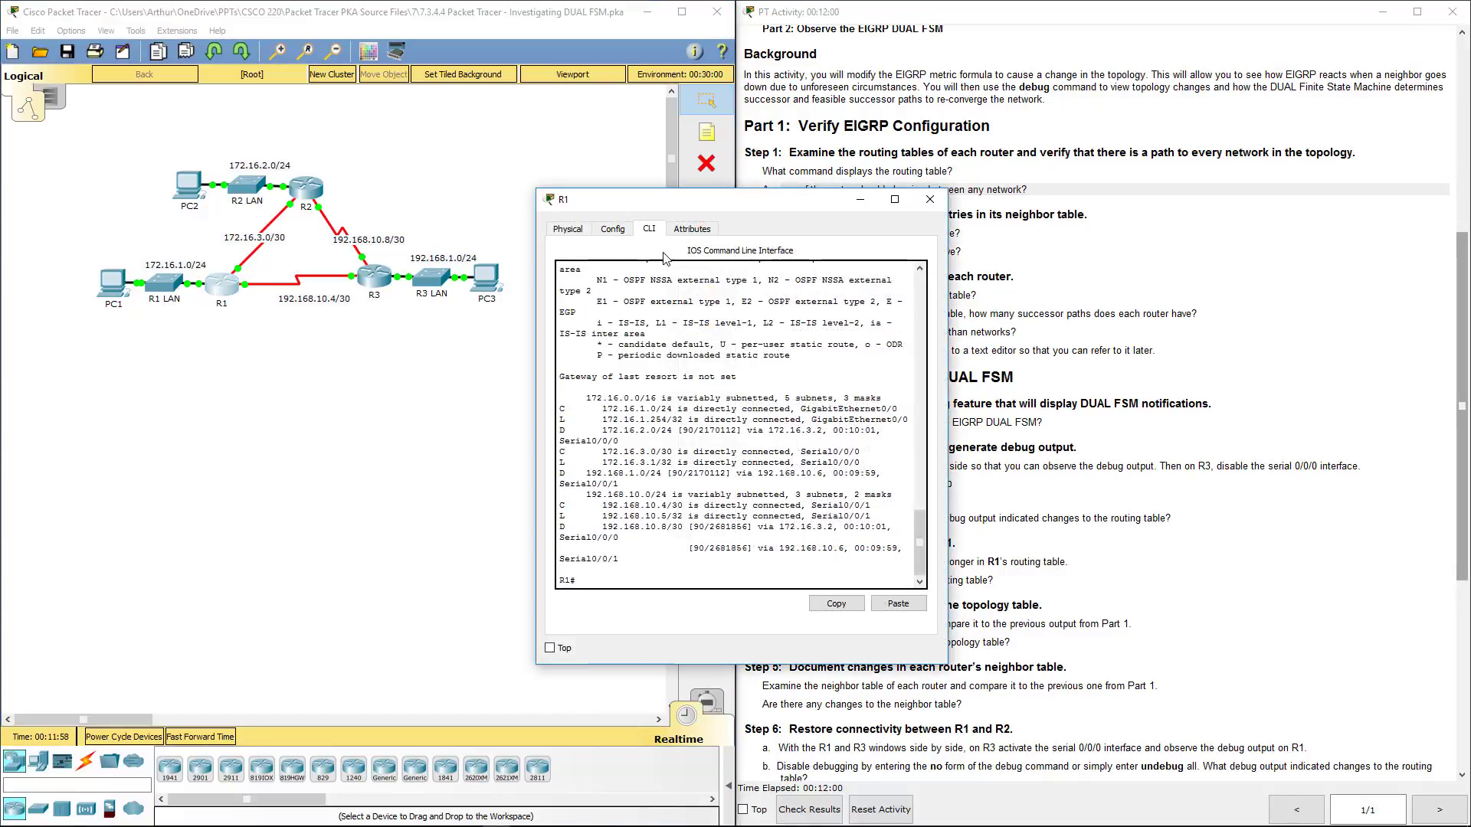
{"action": "key", "text": "Return"}
{"action": "type", "text": "show"}
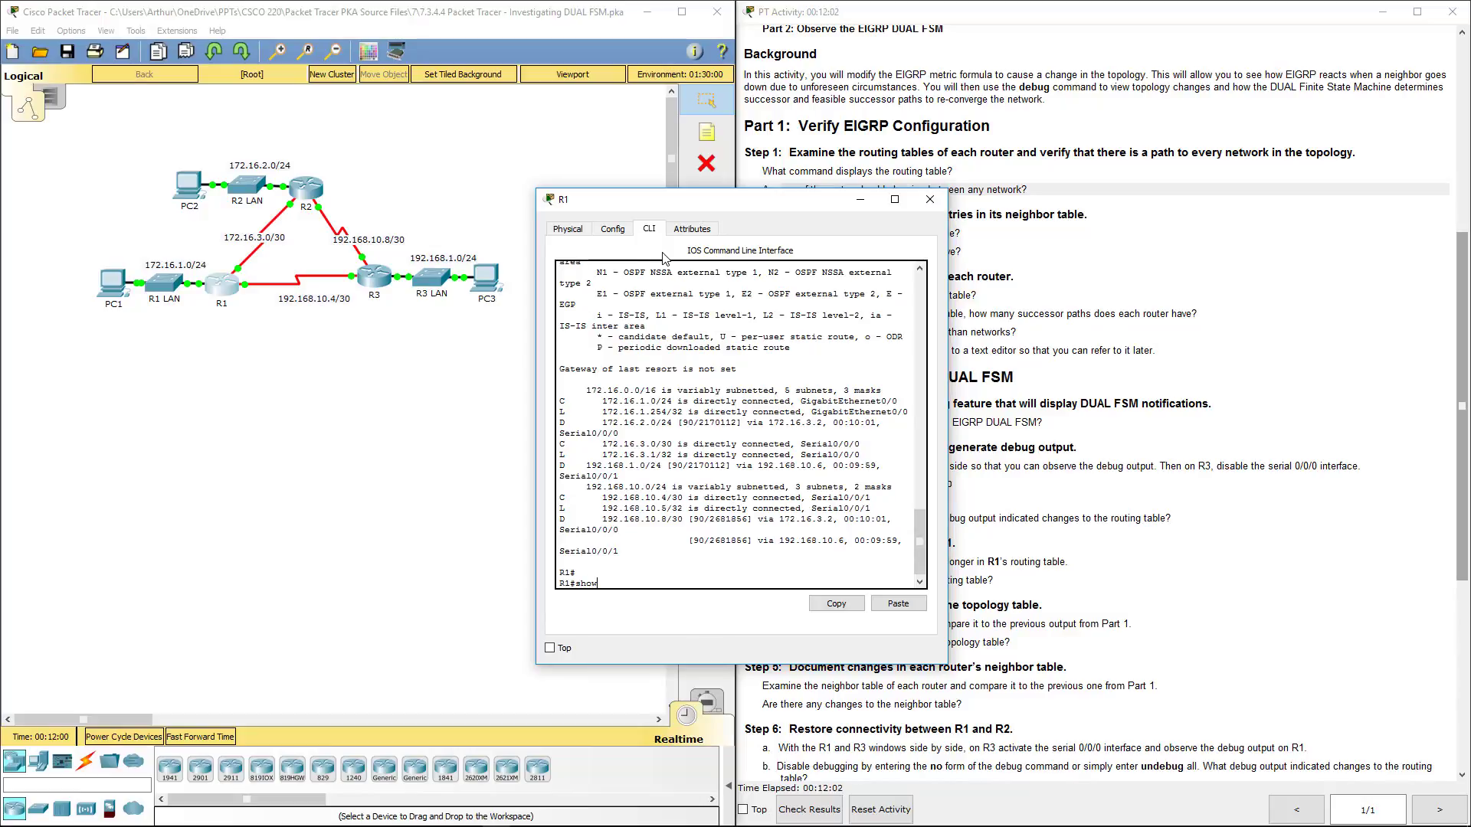
{"action": "type", "text": " ip ei"}
{"action": "key", "text": "Tab"}
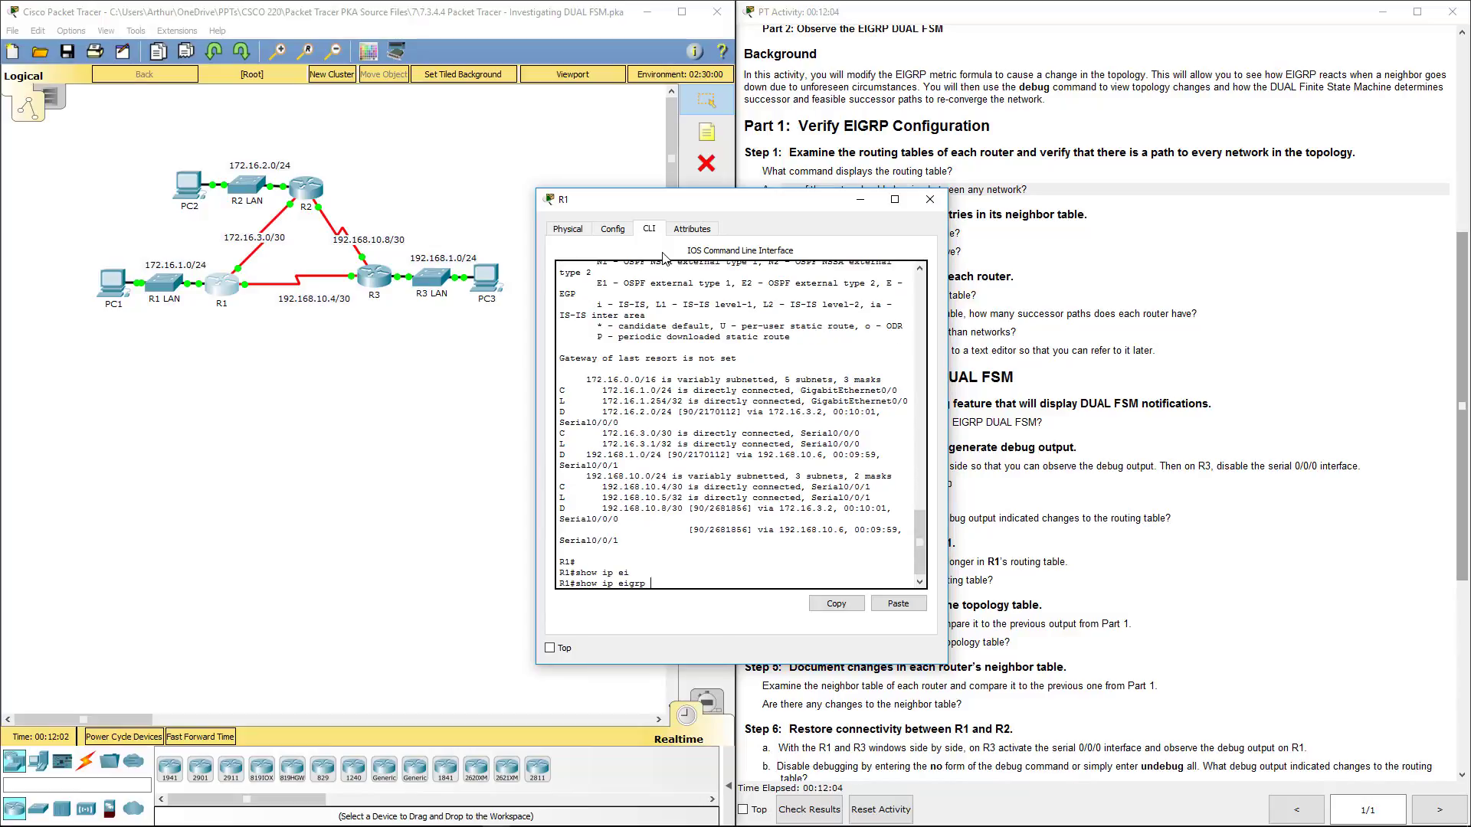
{"action": "type", "text": "ne"}
{"action": "key", "text": "Tab"}
{"action": "key", "text": "Return"}
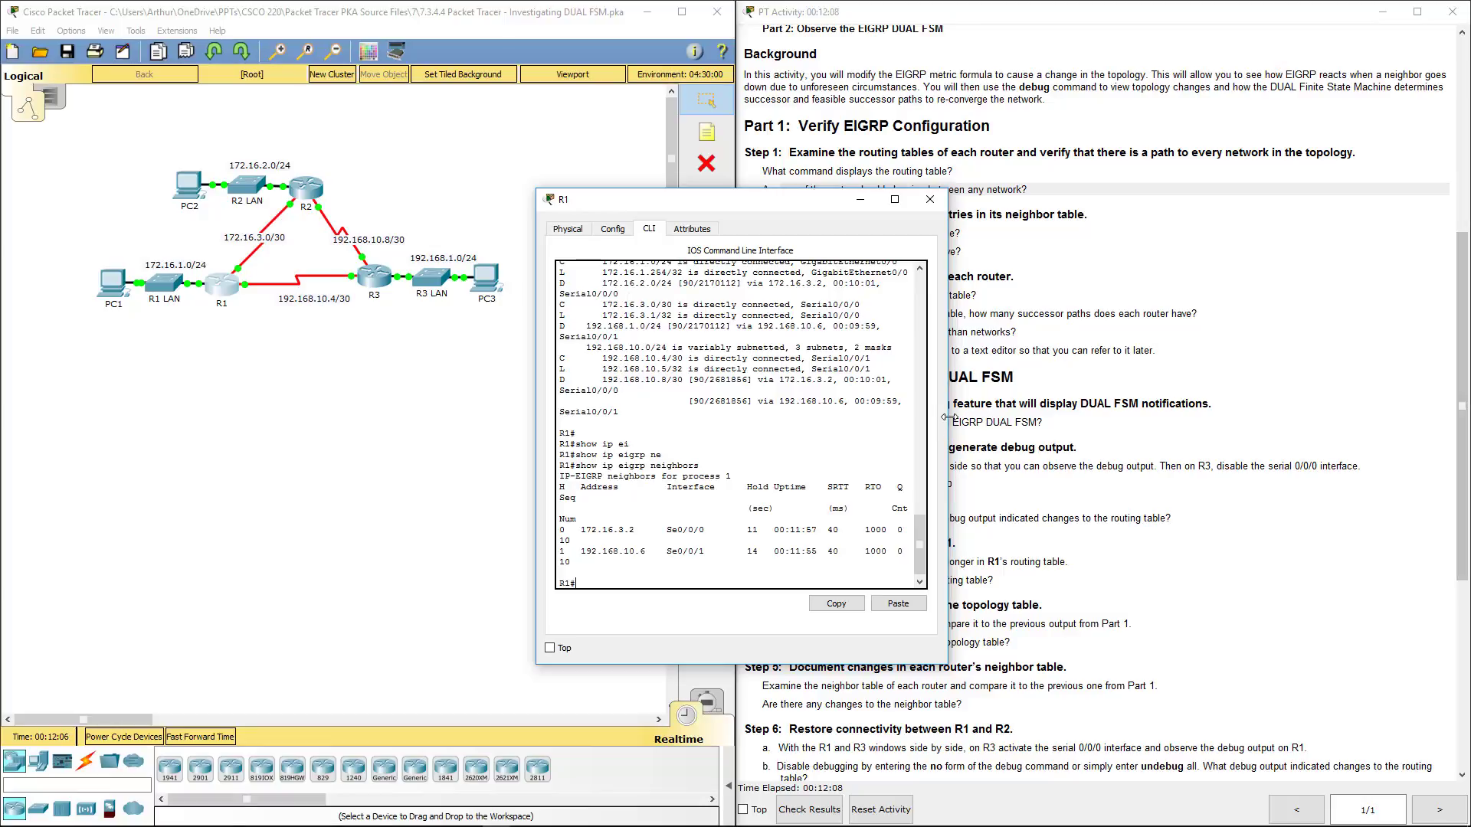
{"action": "left_click_drag", "start_coordinate": [947, 423], "coordinate": [1134, 420]}
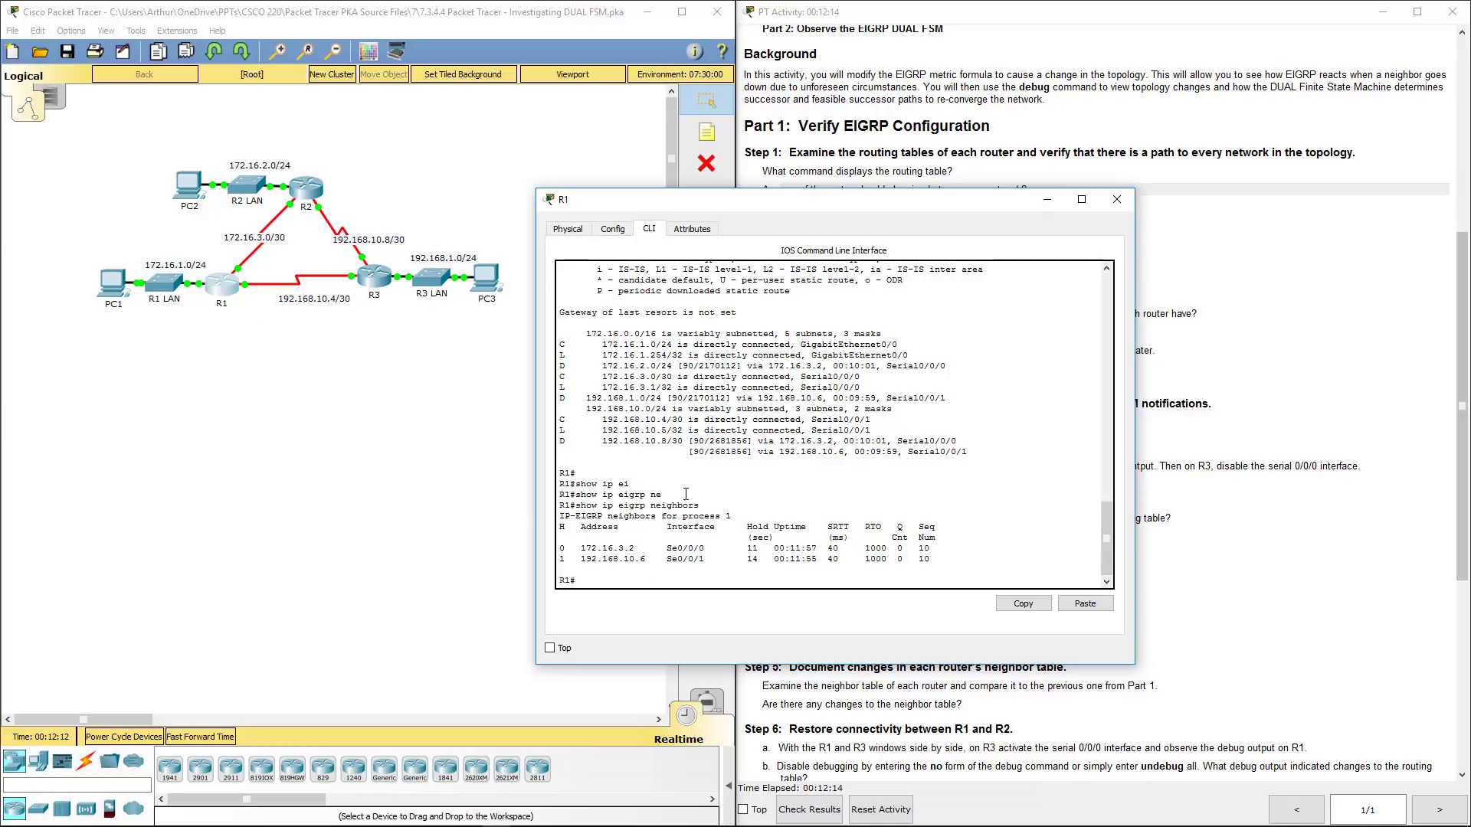
{"action": "left_click_drag", "start_coordinate": [564, 505], "coordinate": [956, 562]}
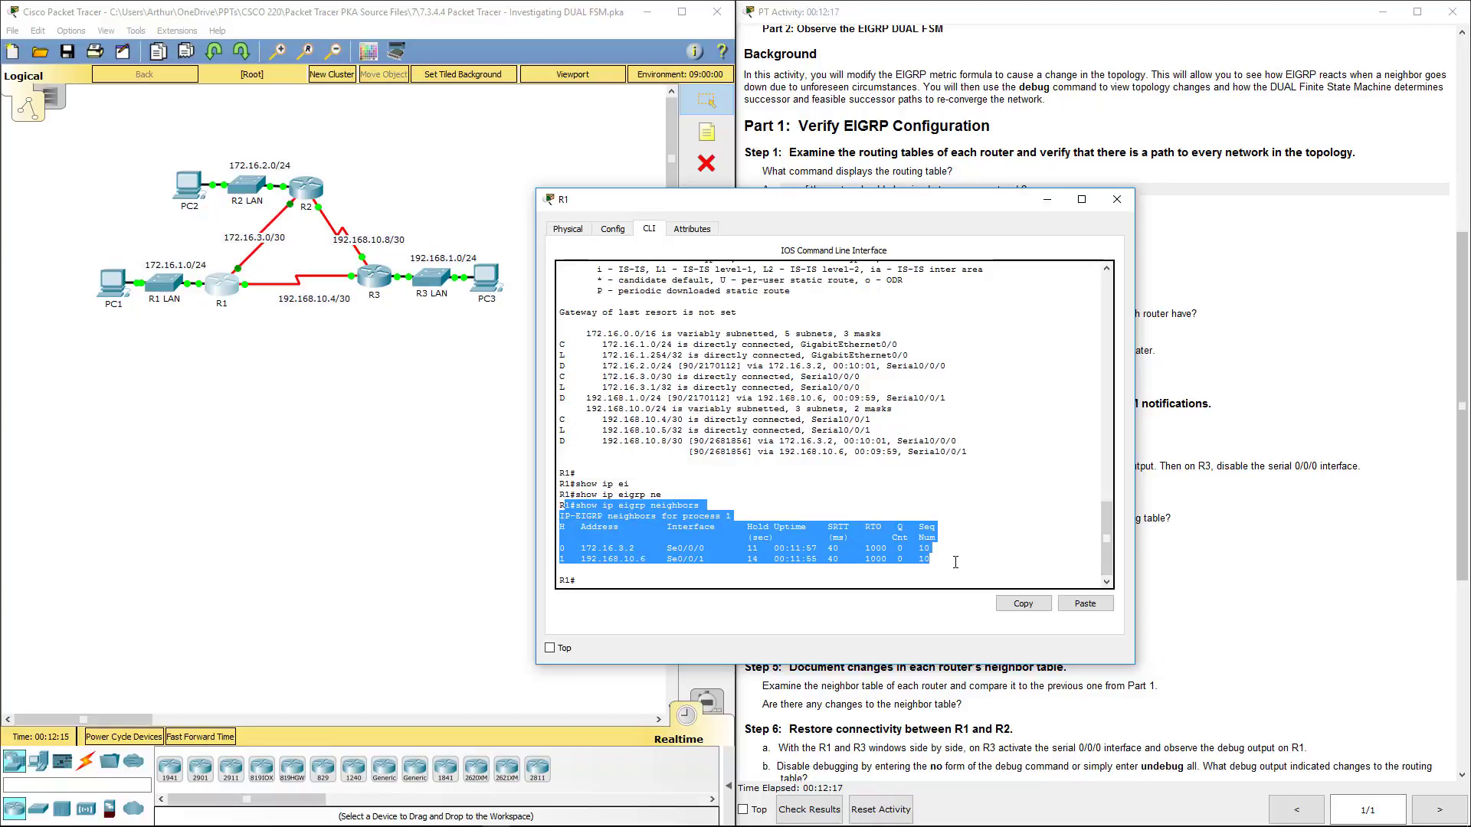
{"action": "left_click", "coordinate": [1118, 199]}
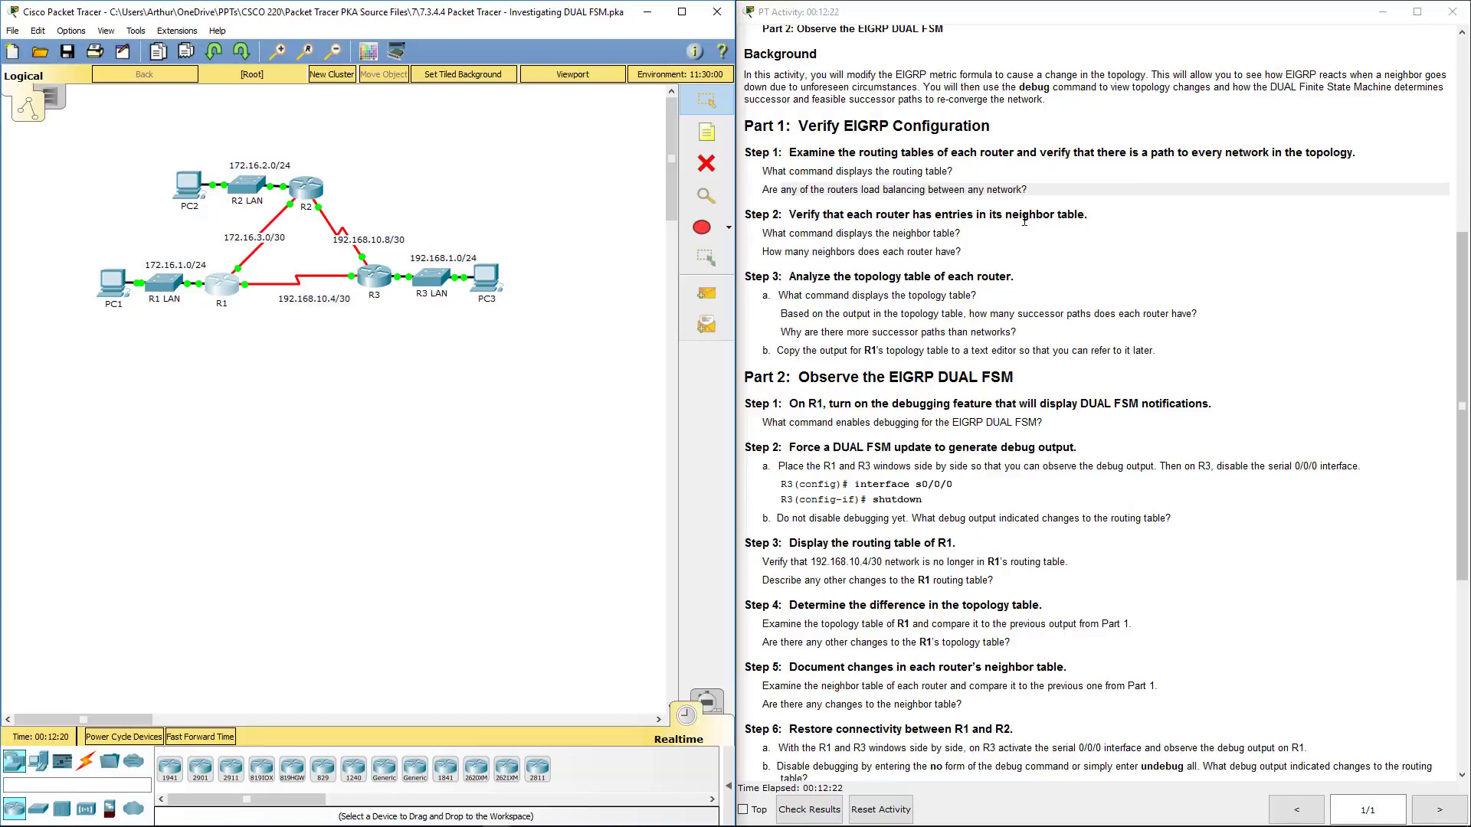
Step: Display R2's EIGRP neighbor table with show ip eigrp neighbors, then close the R2 window
{"action": "left_click", "coordinate": [301, 189]}
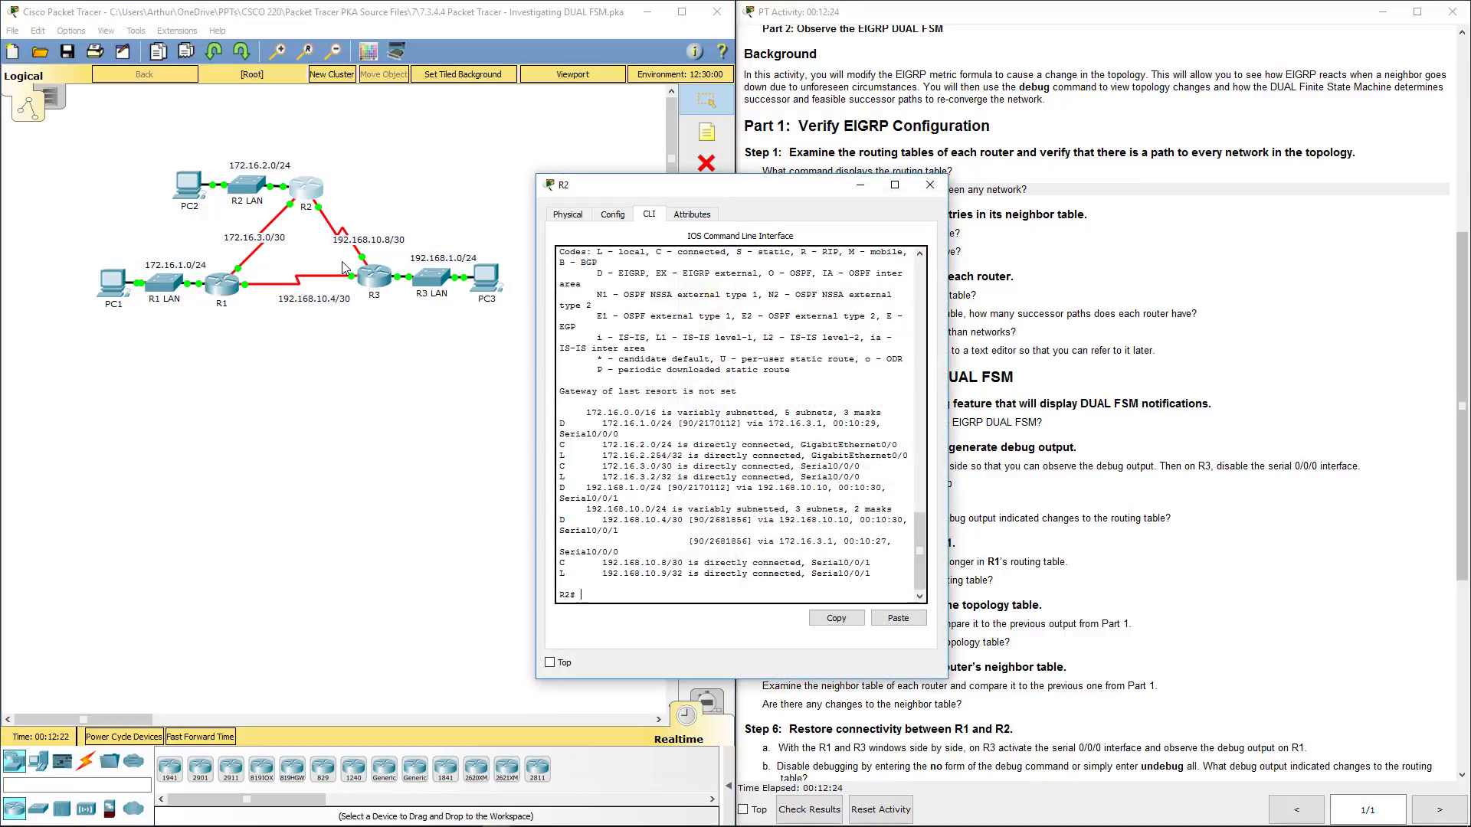
{"action": "type", "text": "s"}
{"action": "type", "text": "howi"}
{"action": "type", "text": "ip ei"}
{"action": "key", "text": "Tab"}
{"action": "type", "text": "ne"}
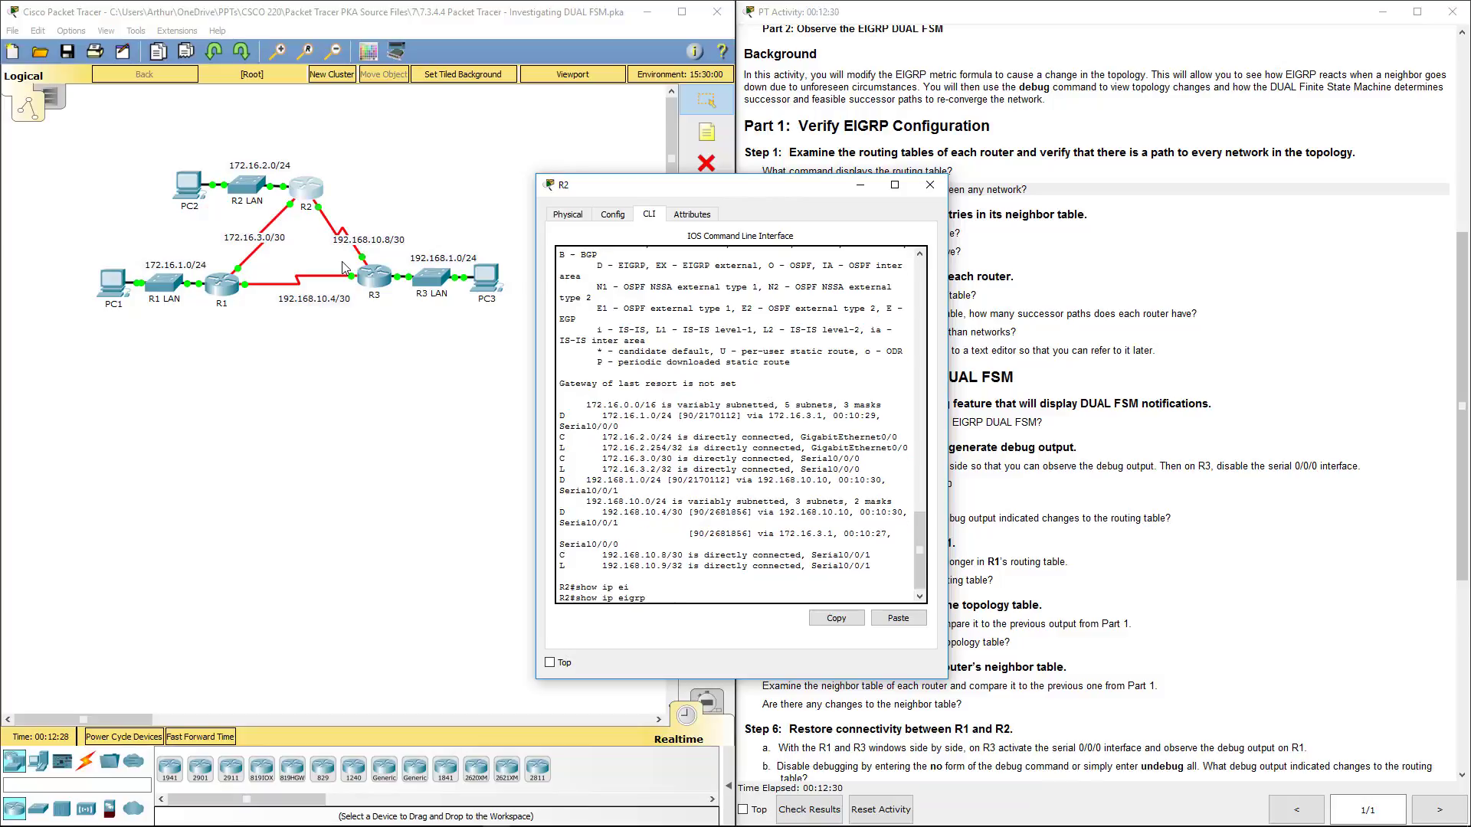
{"action": "key", "text": "Tab"}
{"action": "key", "text": "Return"}
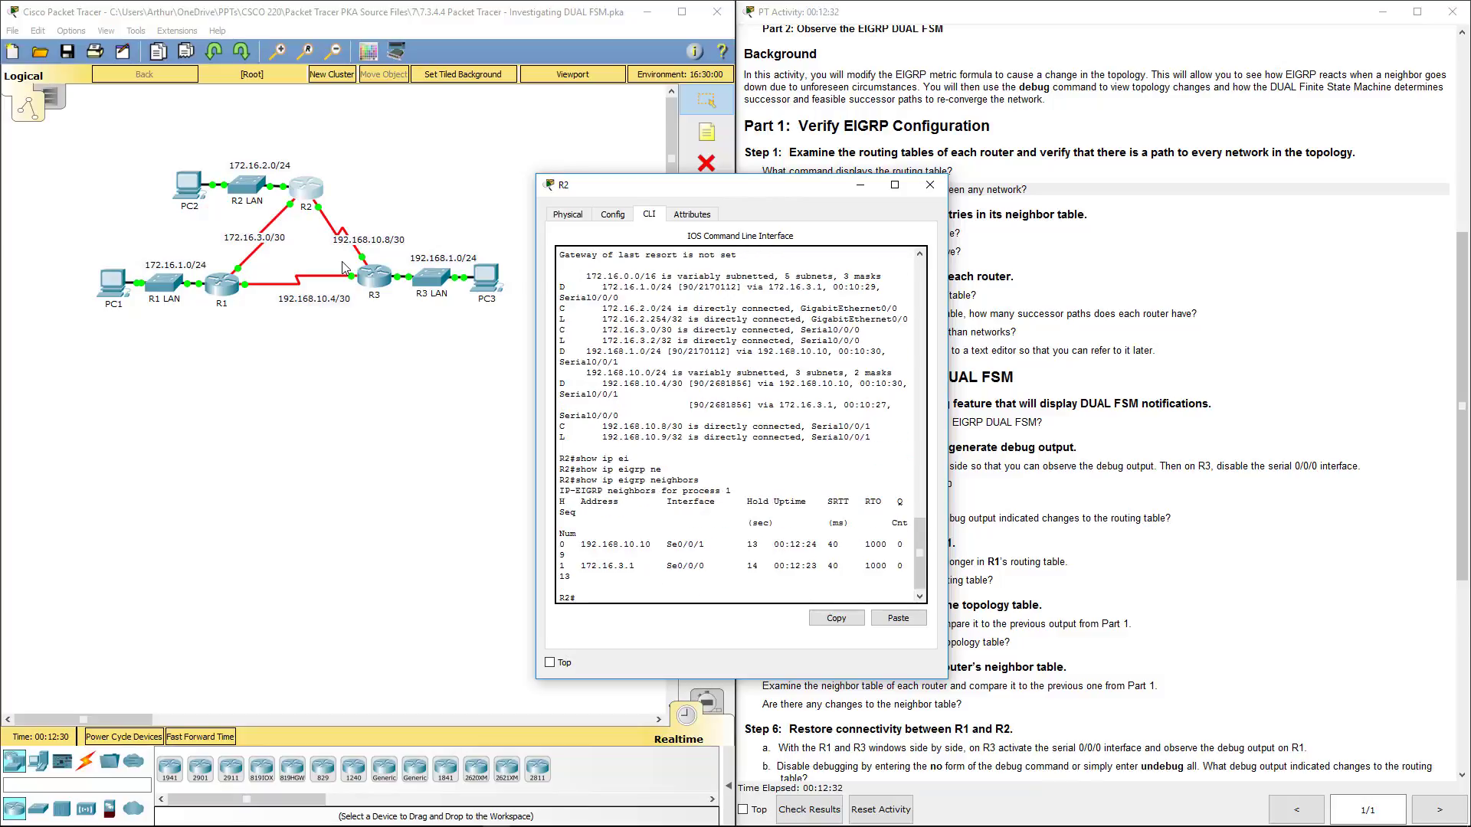
{"action": "left_click", "coordinate": [930, 184]}
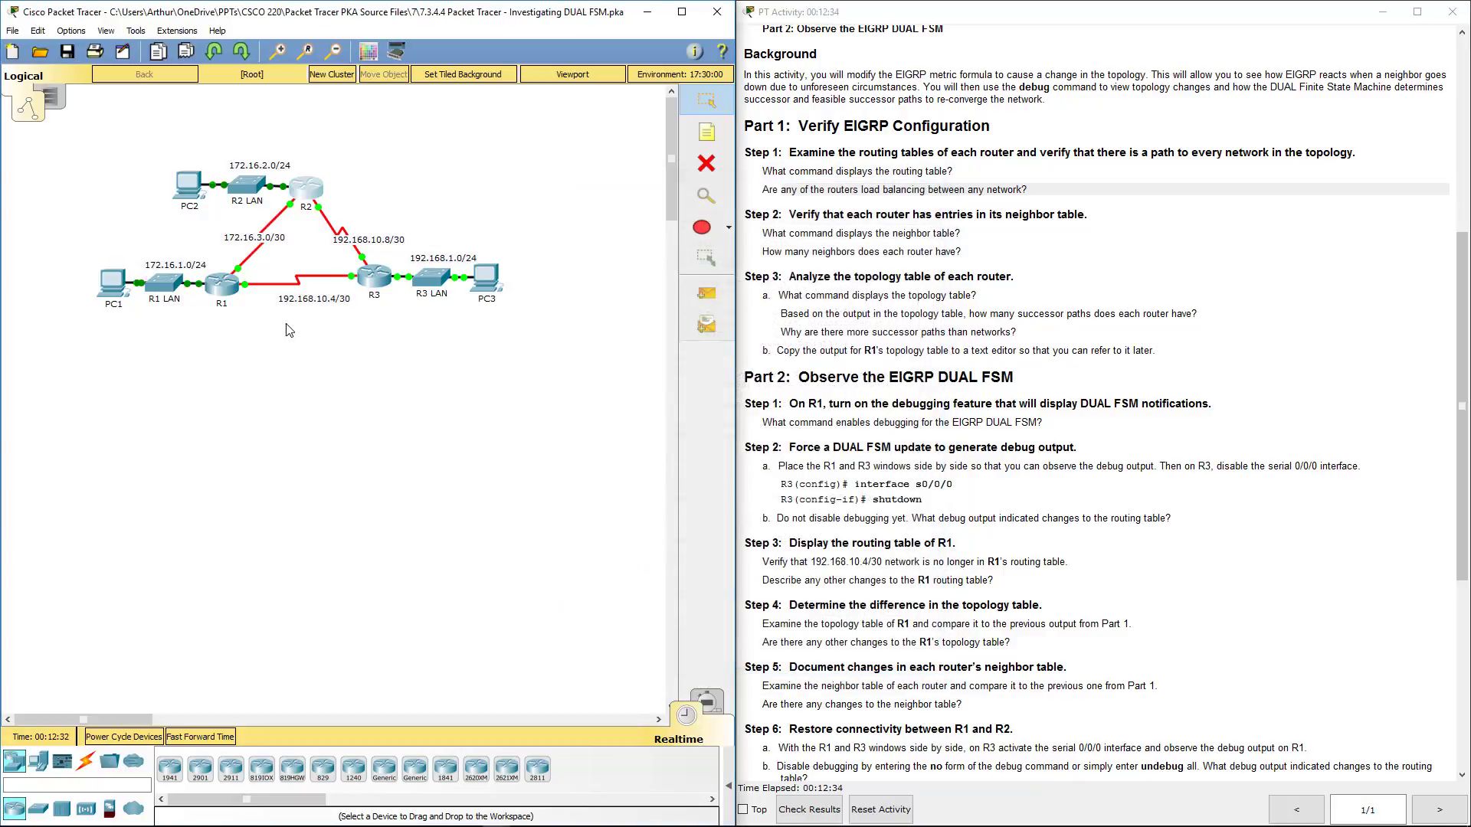
Step: Display R3's EIGRP neighbor table with show ip eigrp neighbors, then close the R3 window
{"action": "left_click", "coordinate": [366, 287]}
{"action": "type", "text": "sh"}
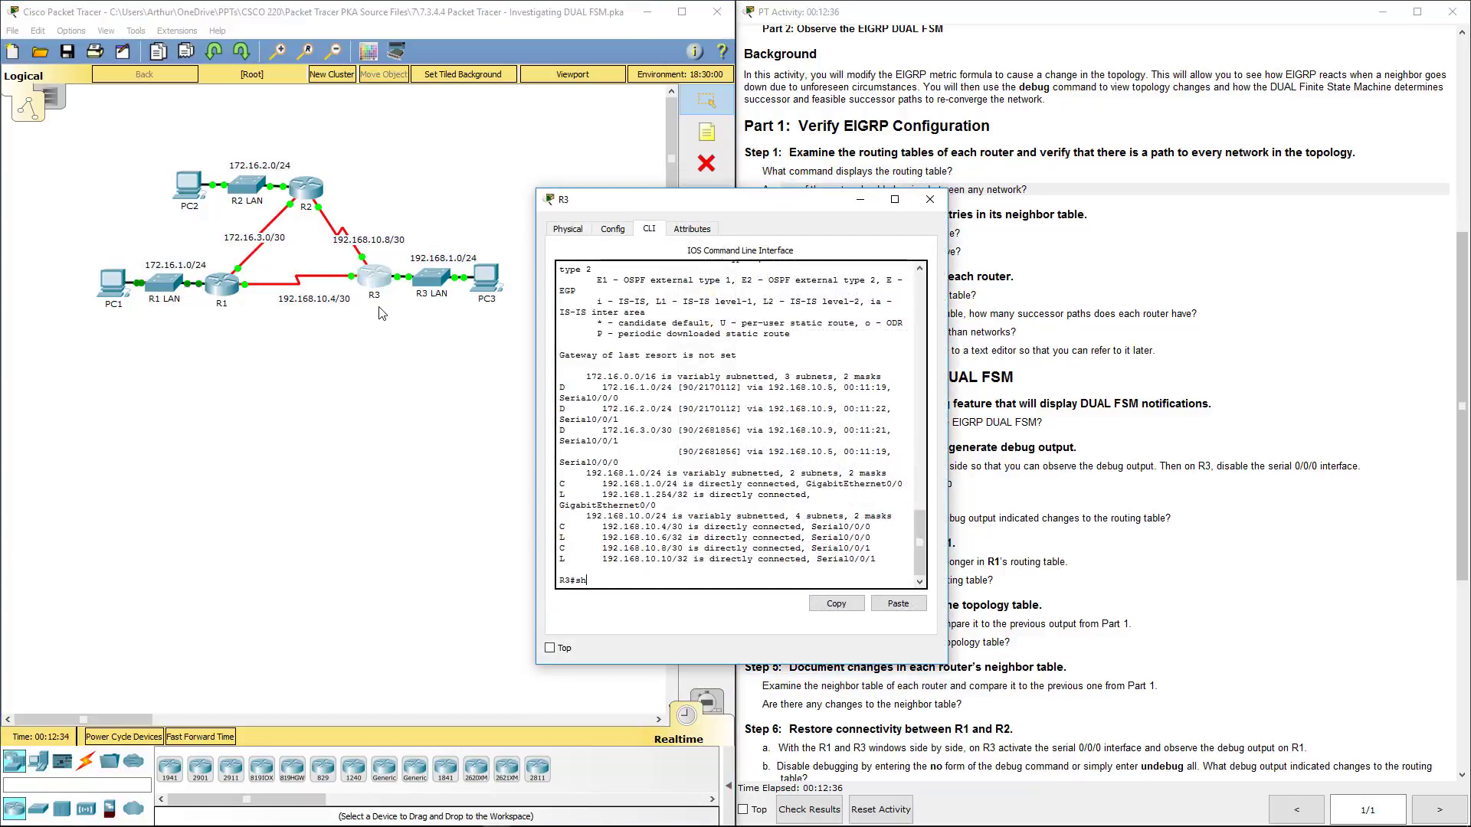
{"action": "type", "text": "ow ip ei"}
{"action": "key", "text": "Tab"}
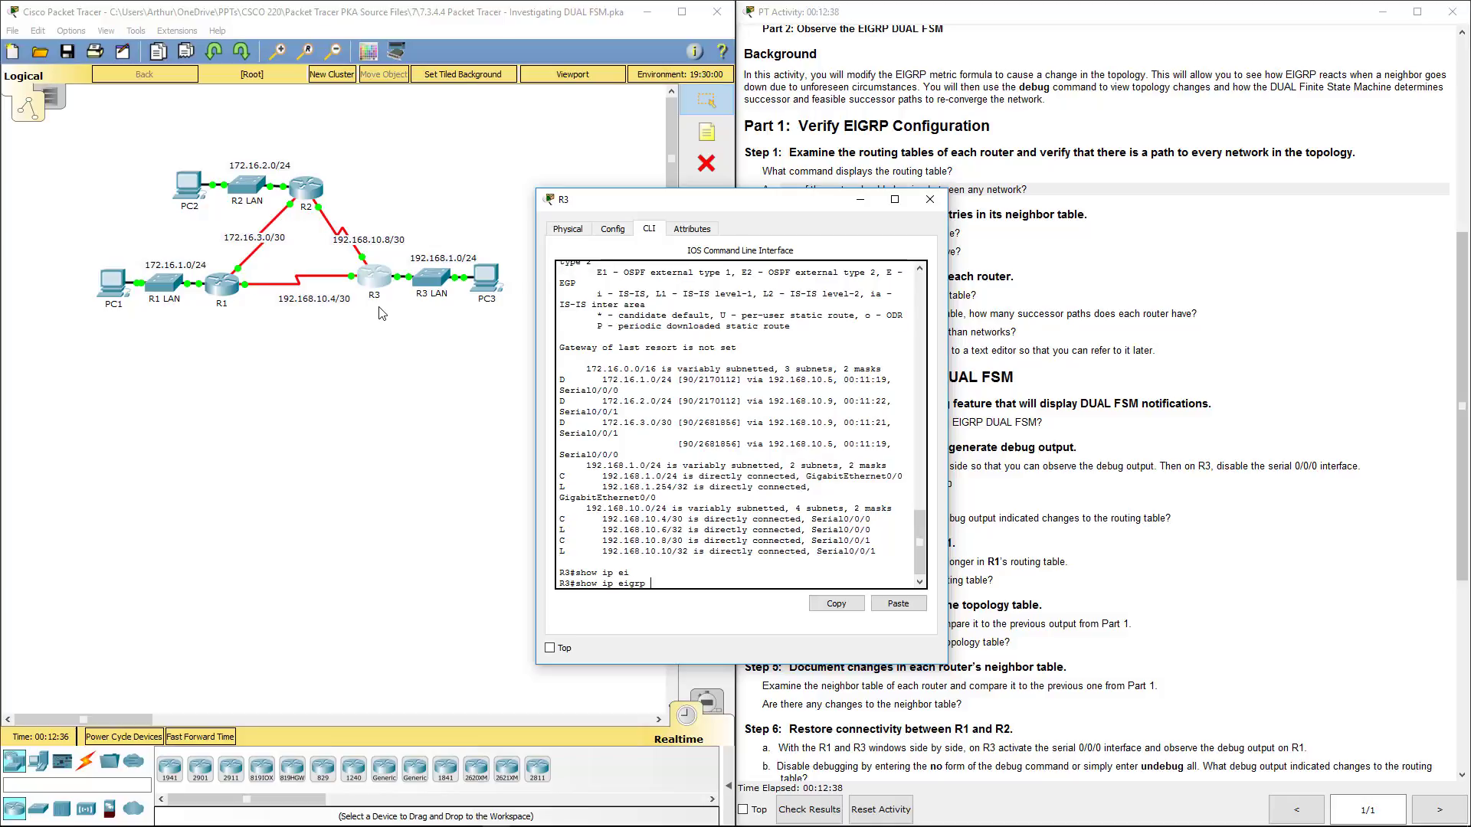
{"action": "type", "text": "ne"}
{"action": "key", "text": "Tab"}
{"action": "key", "text": "Return"}
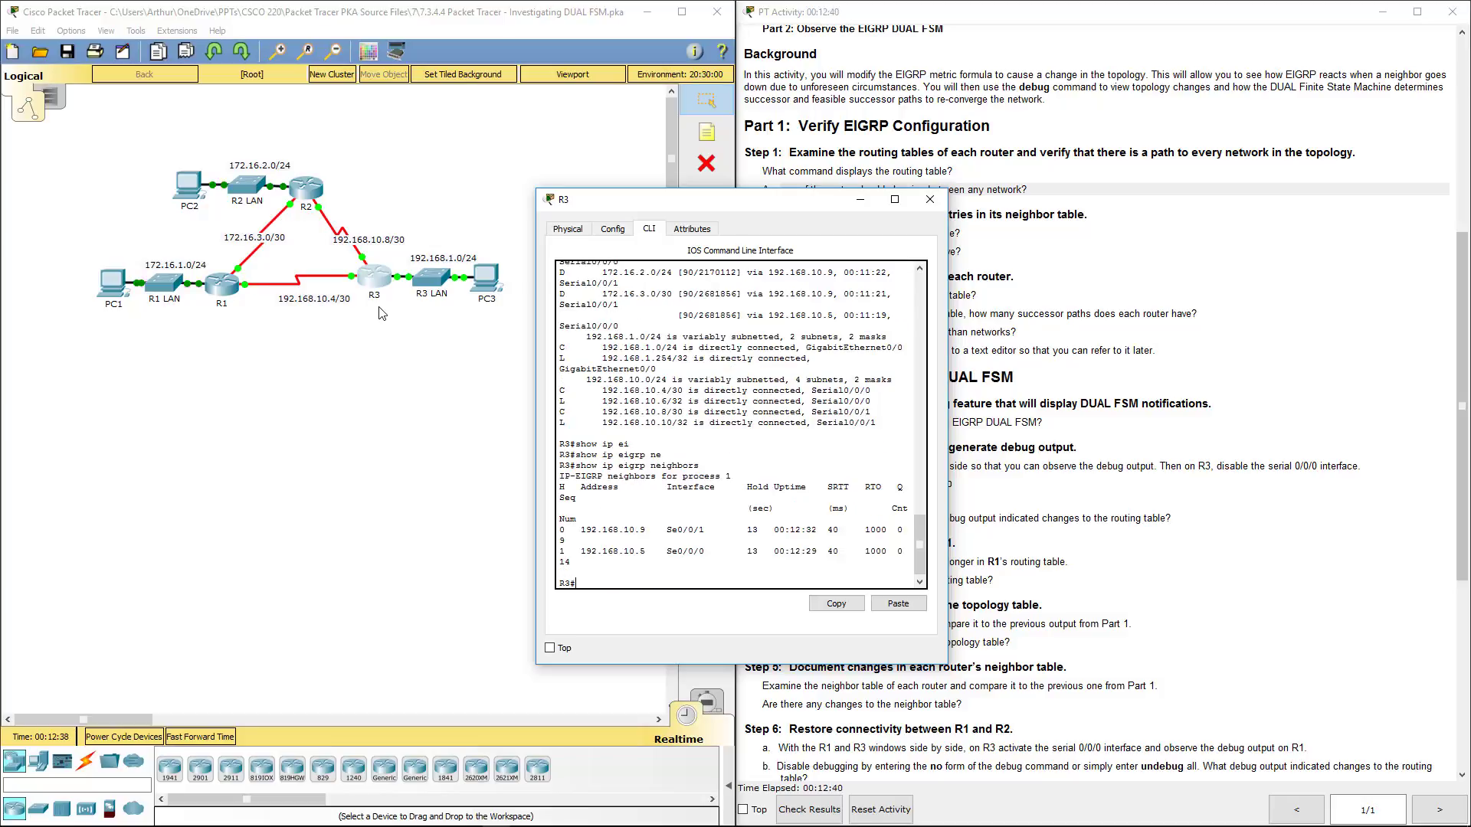
{"action": "left_click", "coordinate": [930, 199]}
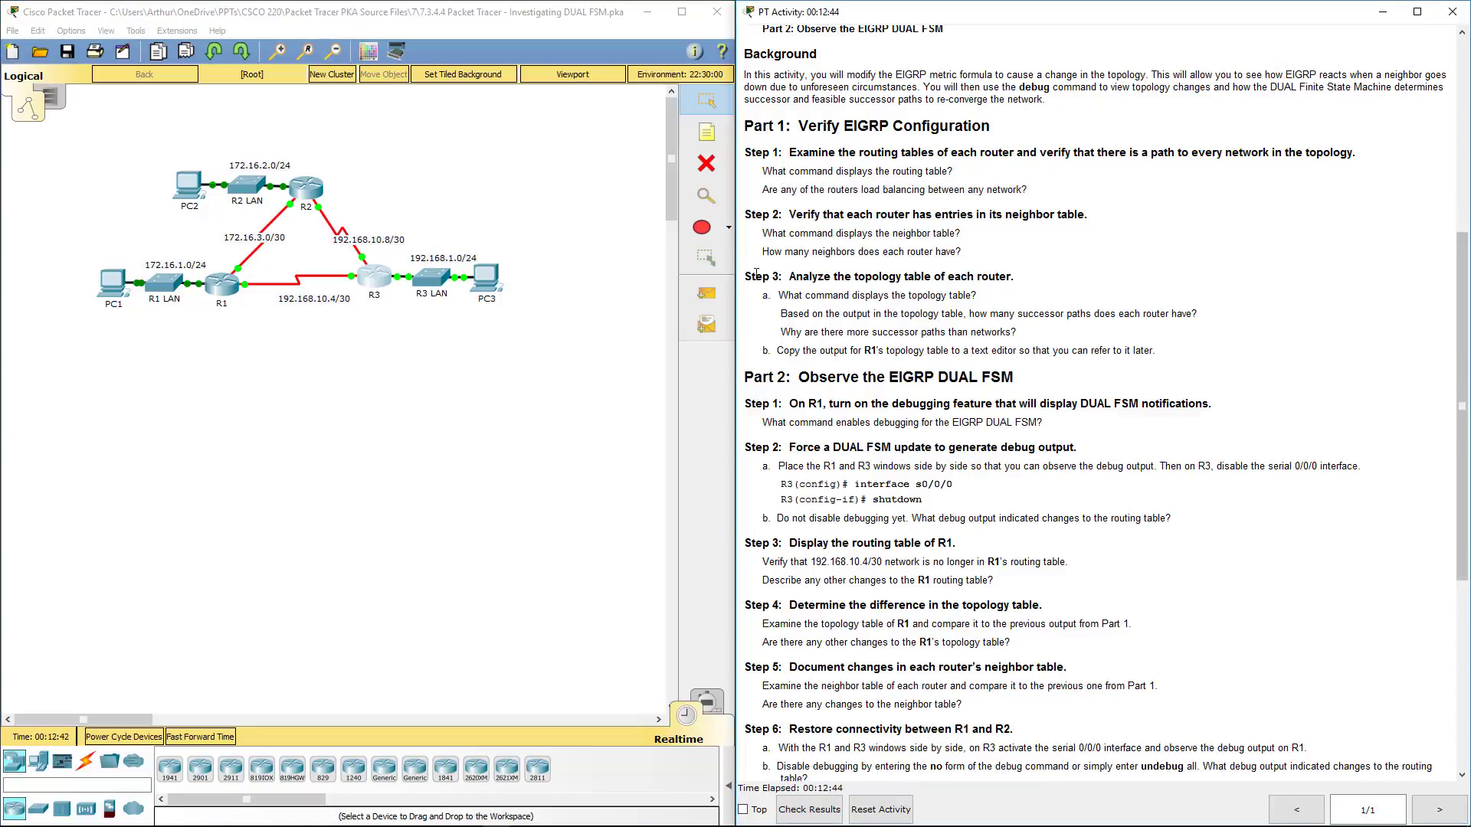
Step: Open R1's command line for the topology-table step and list the options available for show ip eigrp
{"action": "left_click_drag", "start_coordinate": [751, 276], "coordinate": [1061, 276]}
{"action": "key", "text": "alt+Tab"}
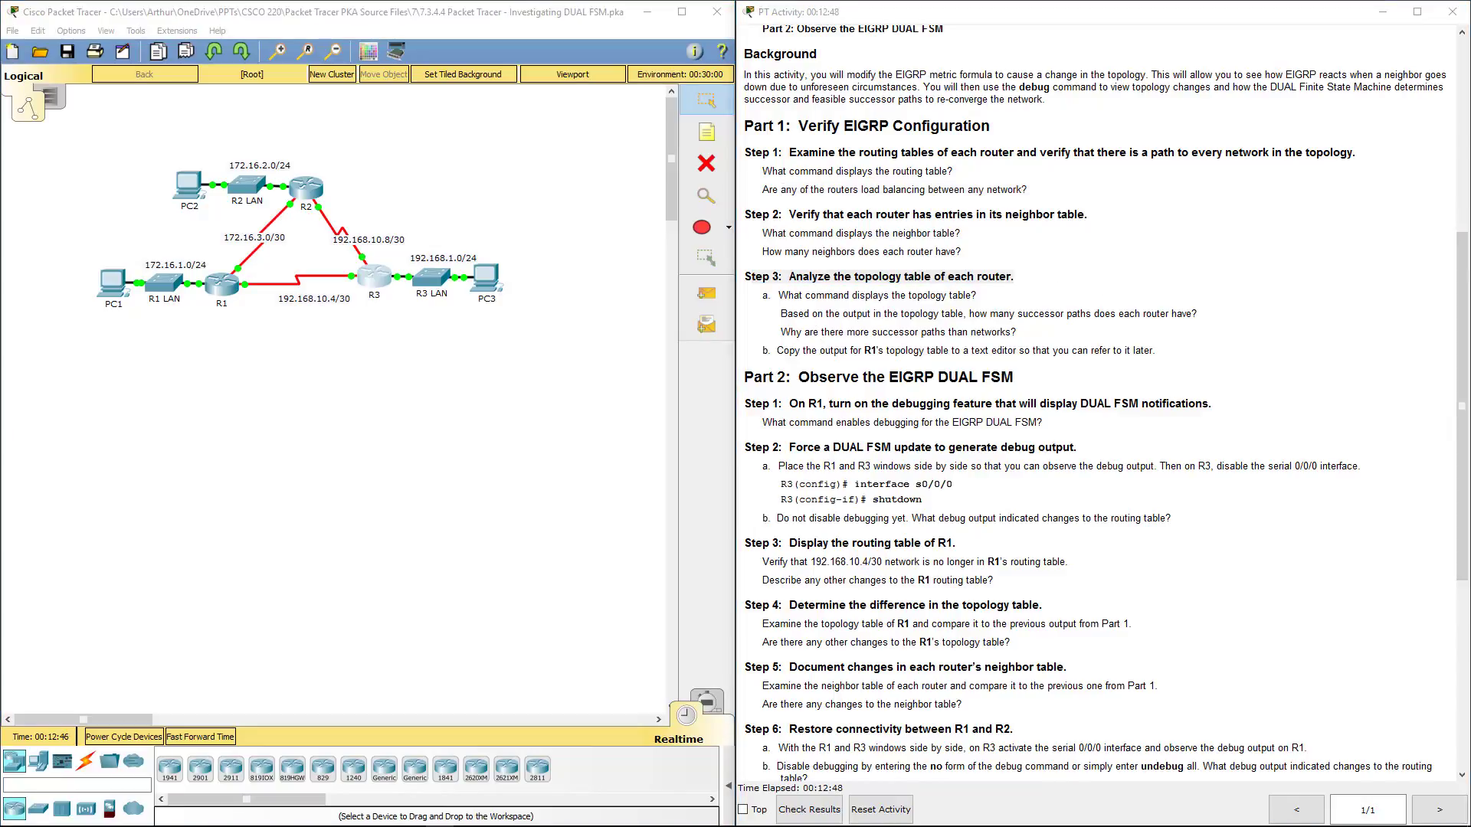
{"action": "left_click", "coordinate": [228, 291]}
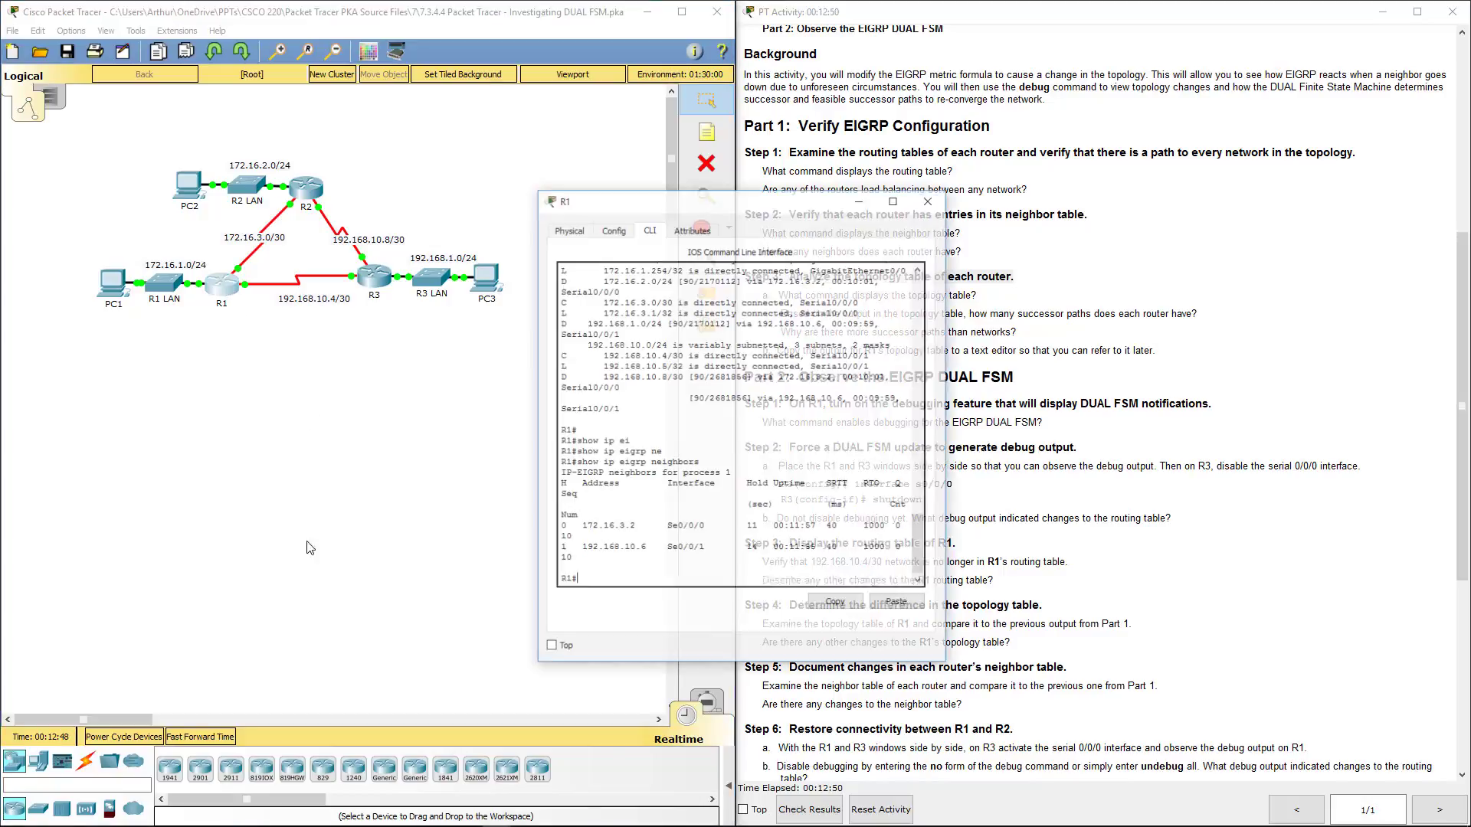
{"action": "key", "text": "Return"}
{"action": "key", "text": "Return"}
{"action": "key", "text": "Return"}
{"action": "key", "text": "Return"}
{"action": "type", "text": "sh"}
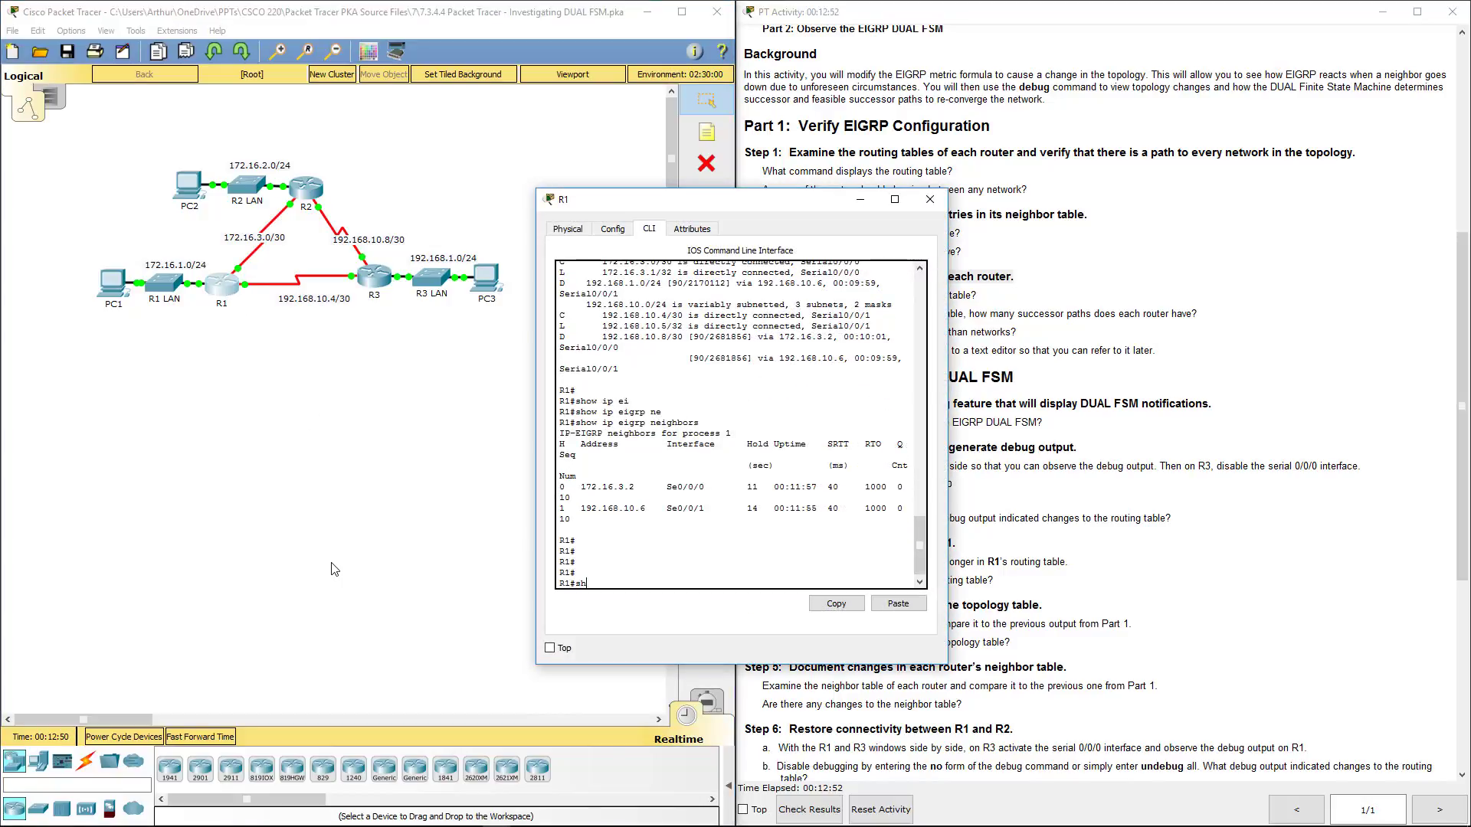
{"action": "type", "text": "ow ip ei"}
{"action": "key", "text": "Tab"}
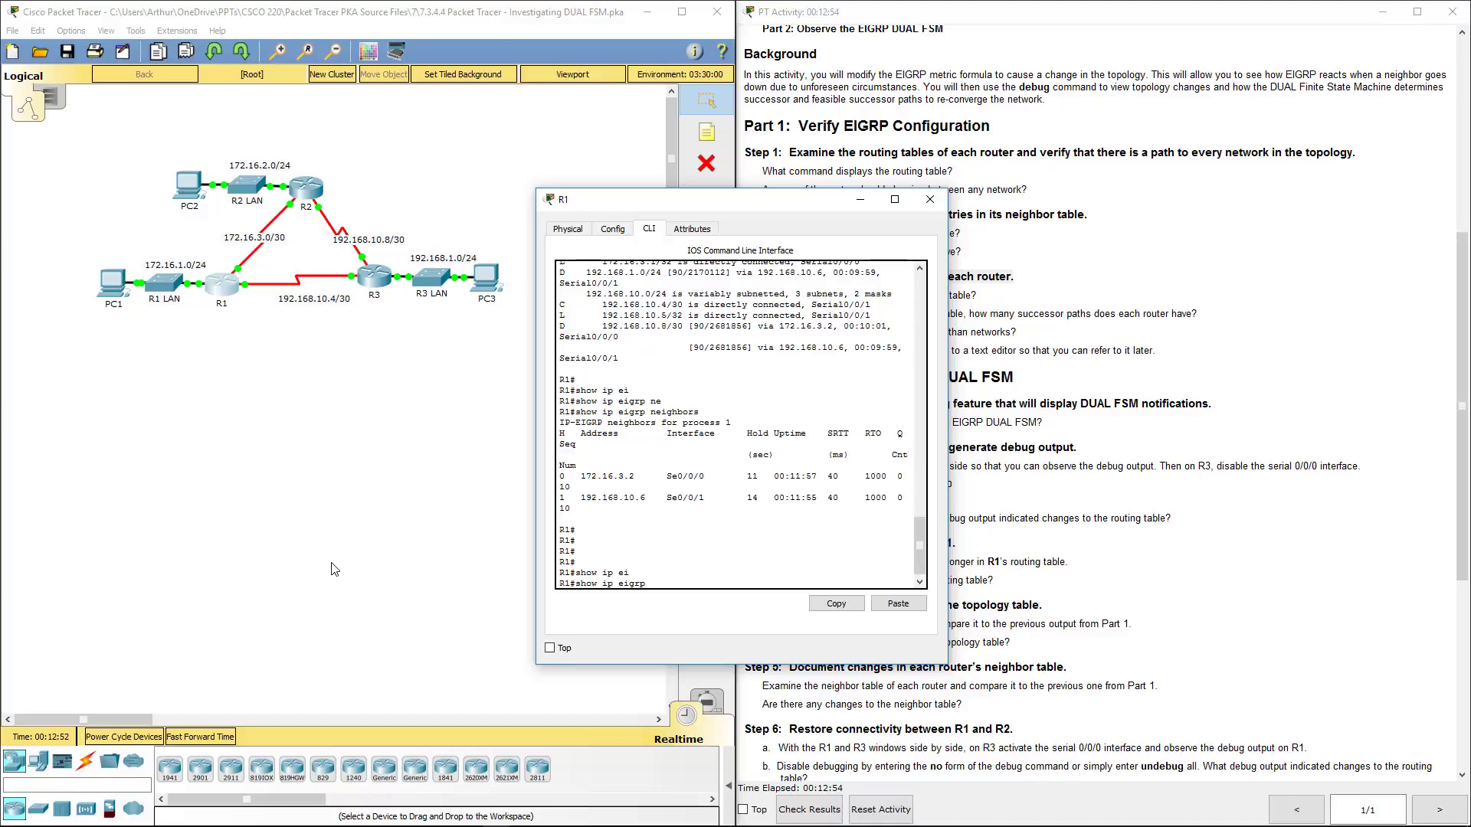
{"action": "type", "text": "?"}
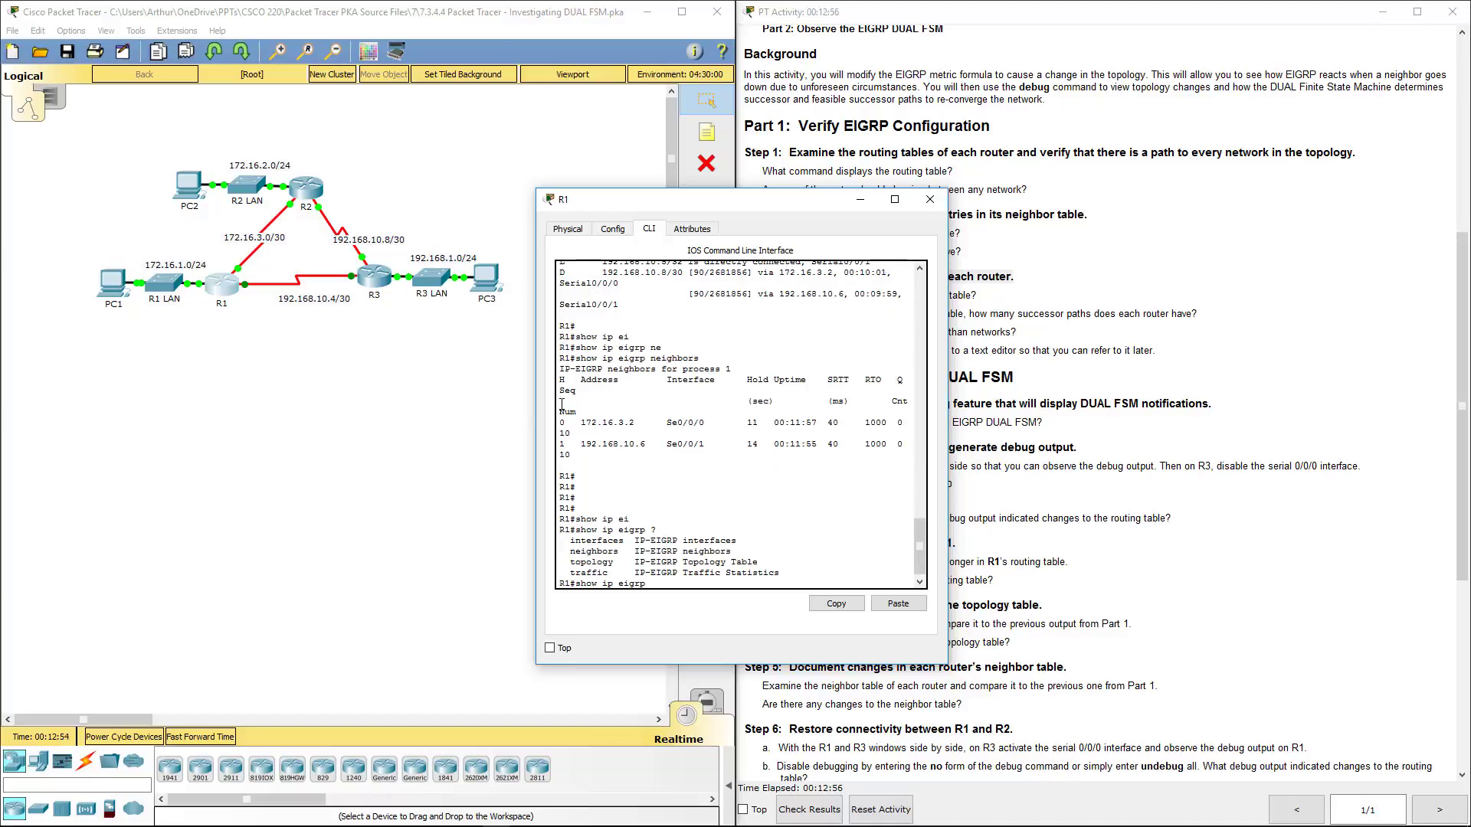
{"action": "double_click", "coordinate": [581, 561]}
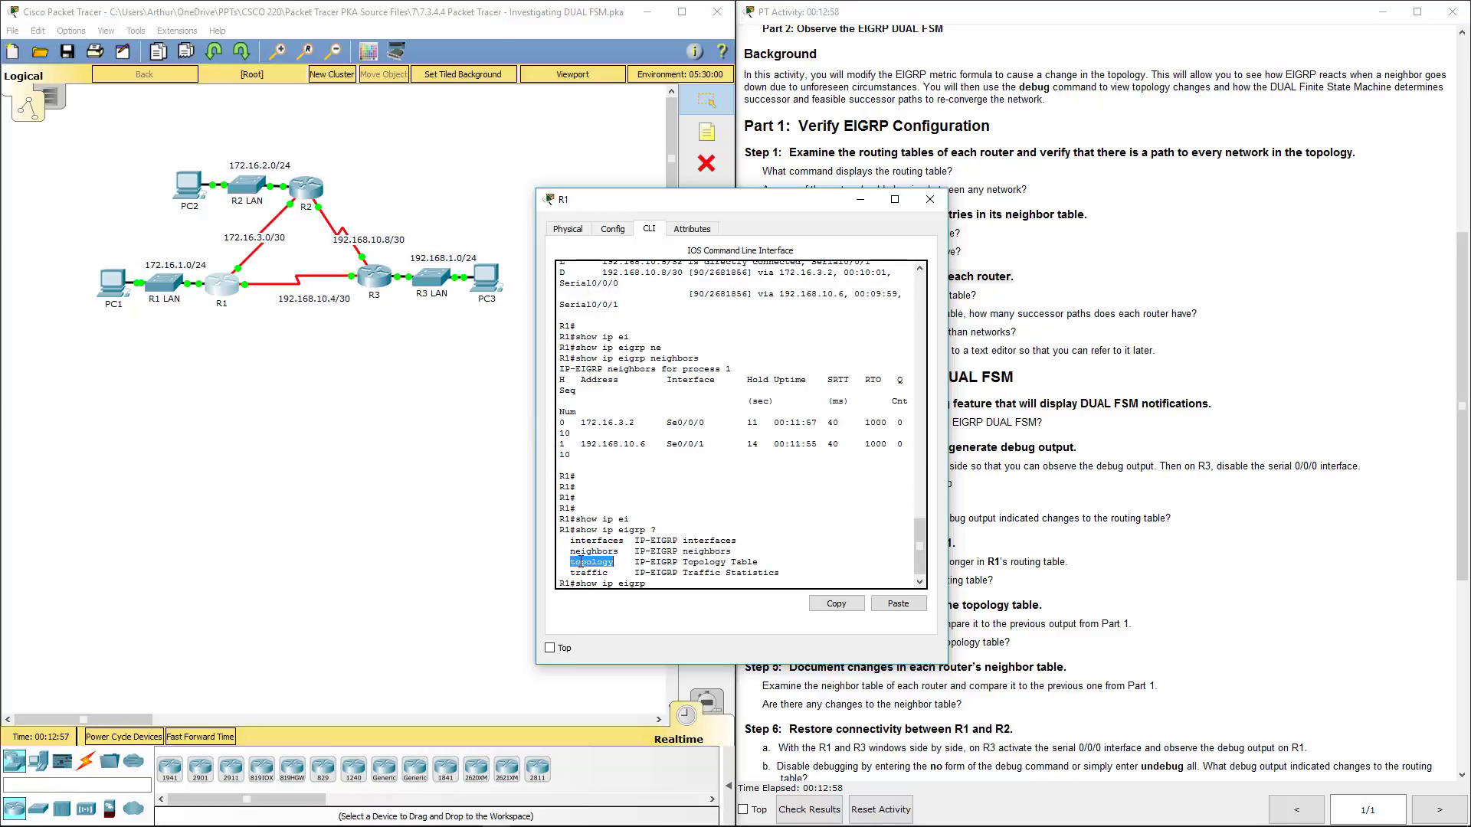
Step: Run show ip eigrp topology on R1, examine its successor paths in a widened window and close it
{"action": "left_click", "coordinate": [702, 587]}
{"action": "type", "text": "top"}
{"action": "key", "text": "Tab"}
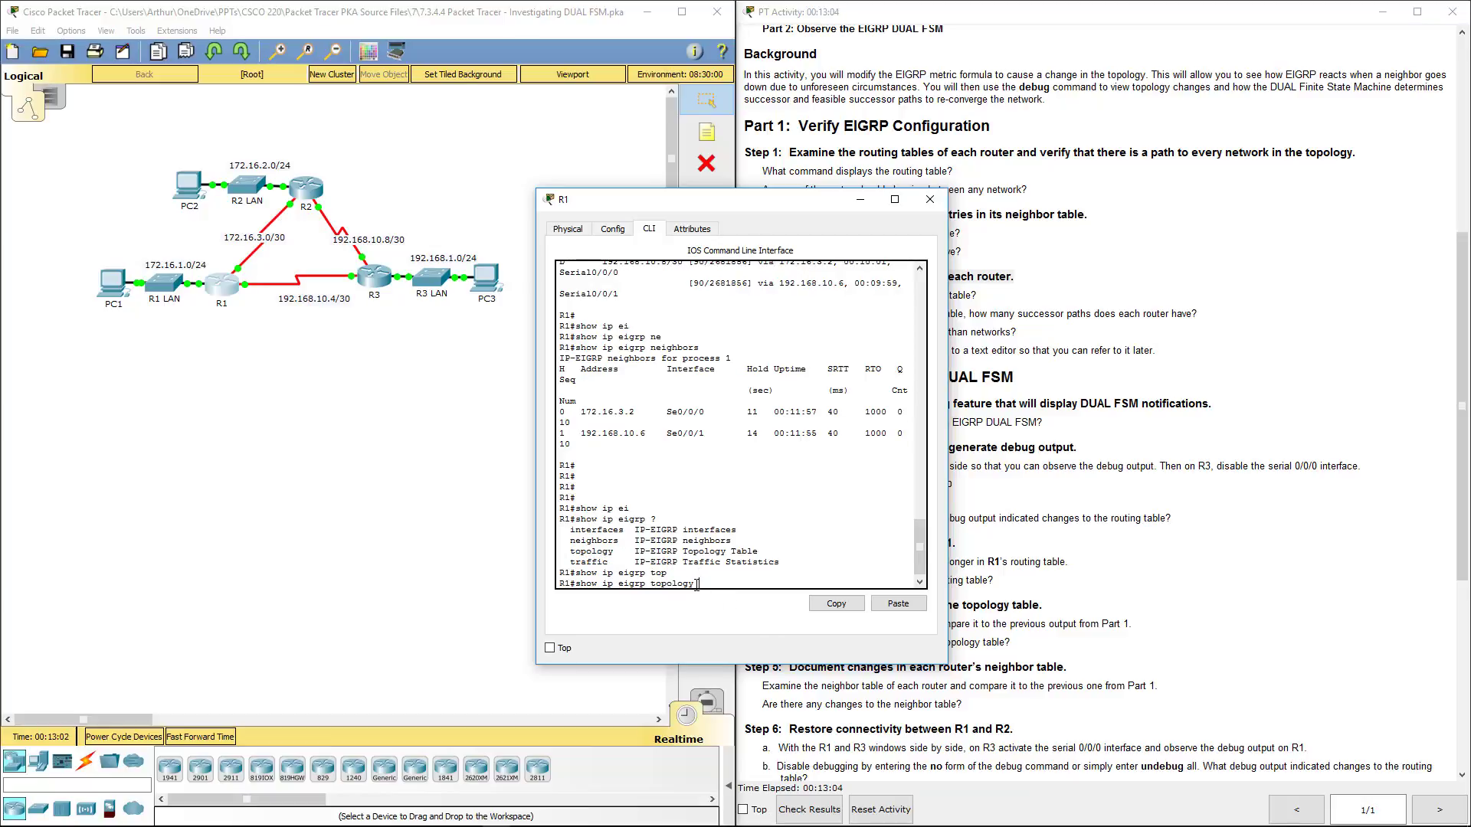
{"action": "key", "text": "Return"}
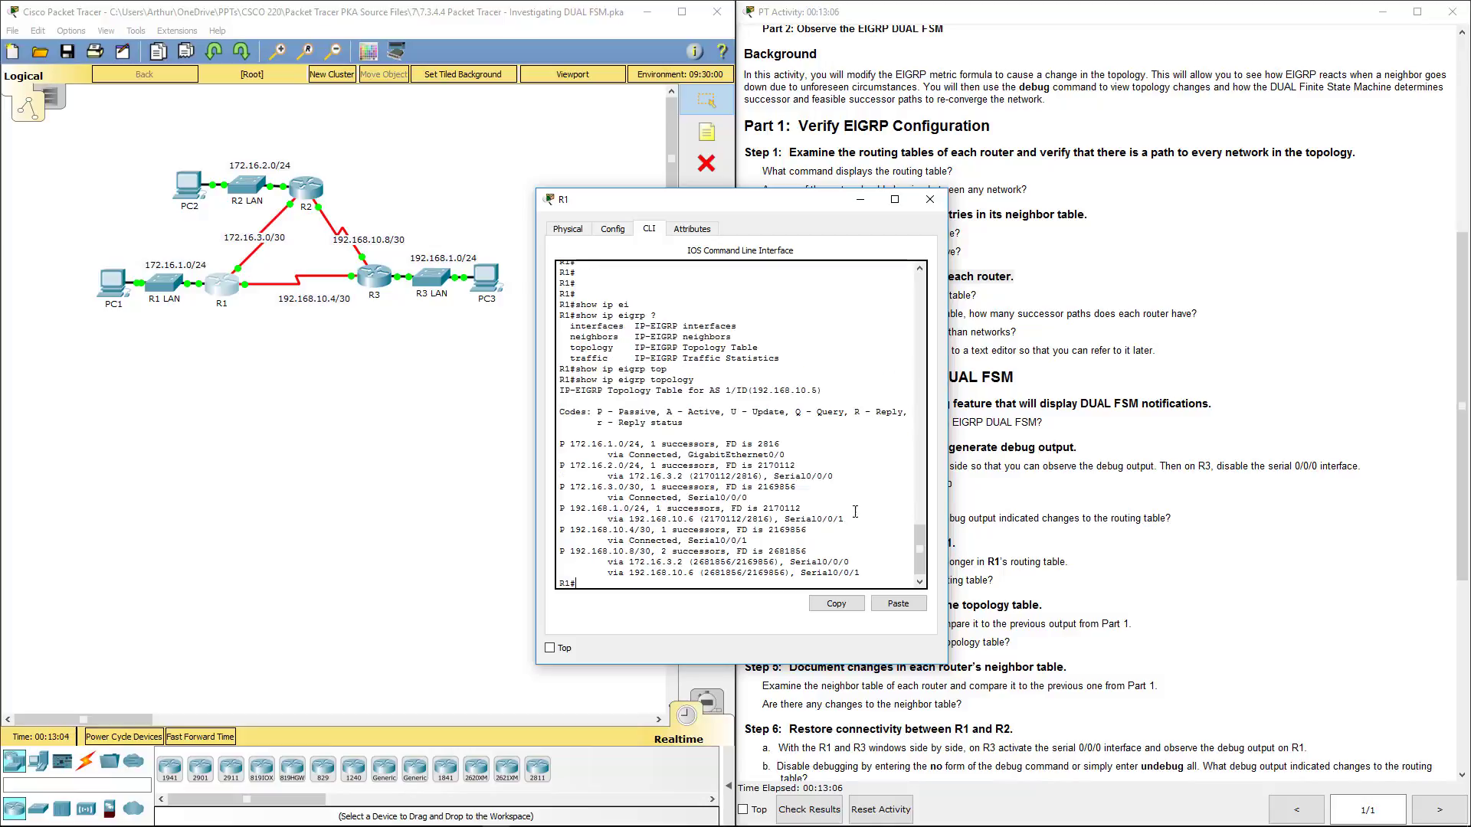
{"action": "left_click_drag", "start_coordinate": [948, 499], "coordinate": [1231, 509]}
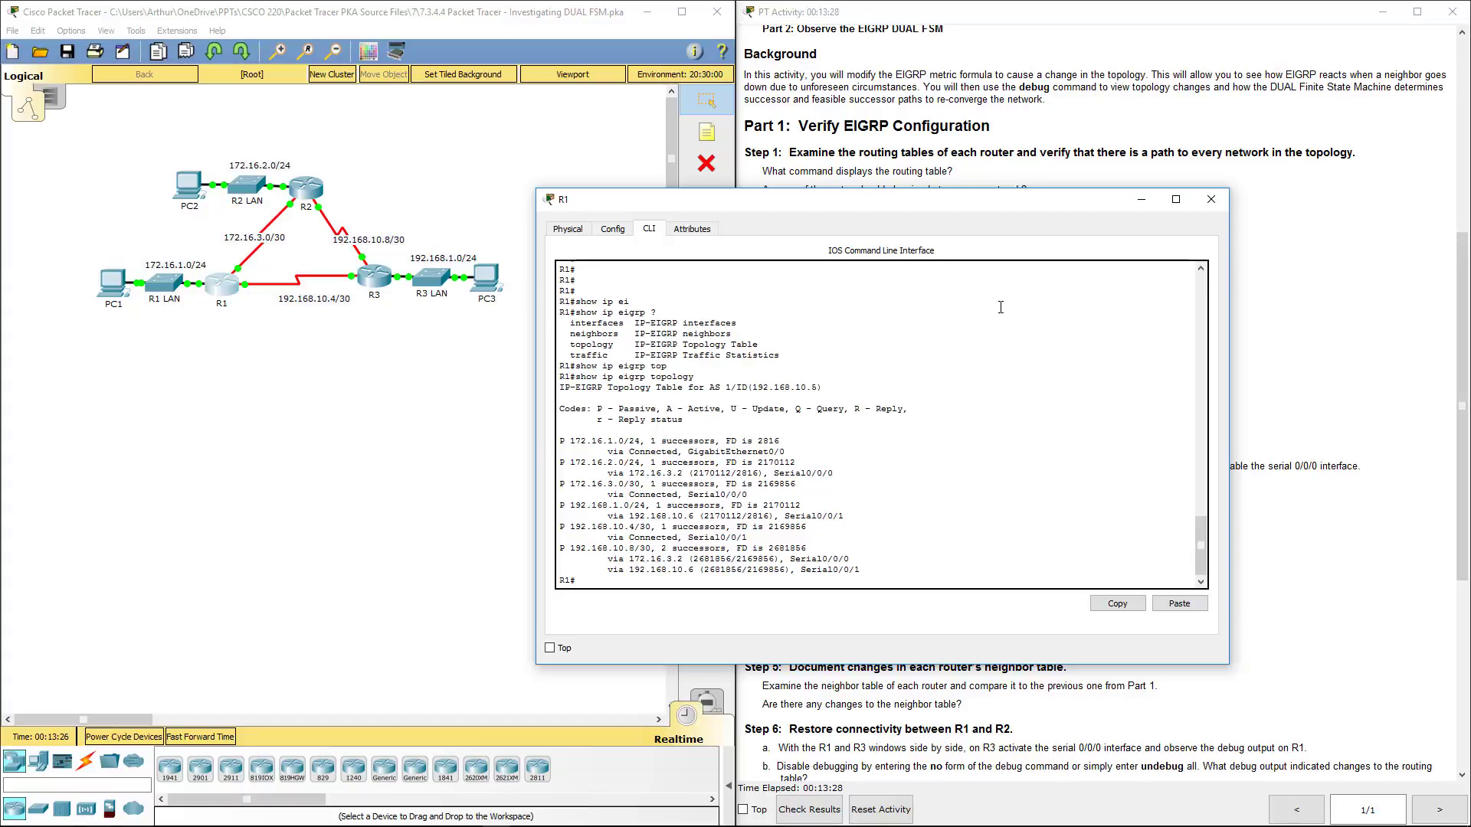
{"action": "left_click", "coordinate": [1211, 199]}
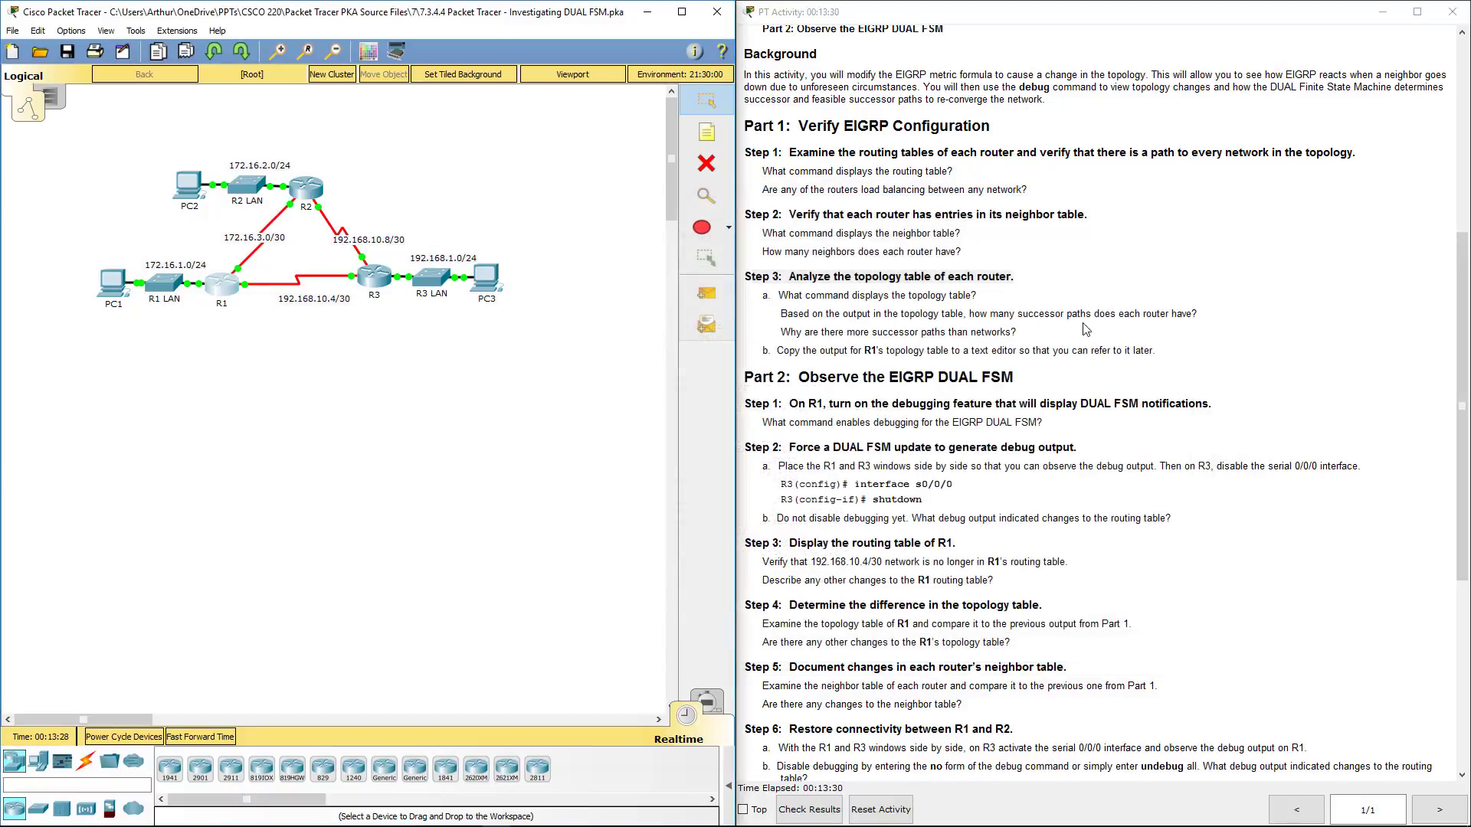
Step: Copy R1's show ip eigrp topology output into a blank Notepad document, then put Notepad aside and close R1
{"action": "left_click_drag", "start_coordinate": [780, 347], "coordinate": [1177, 354]}
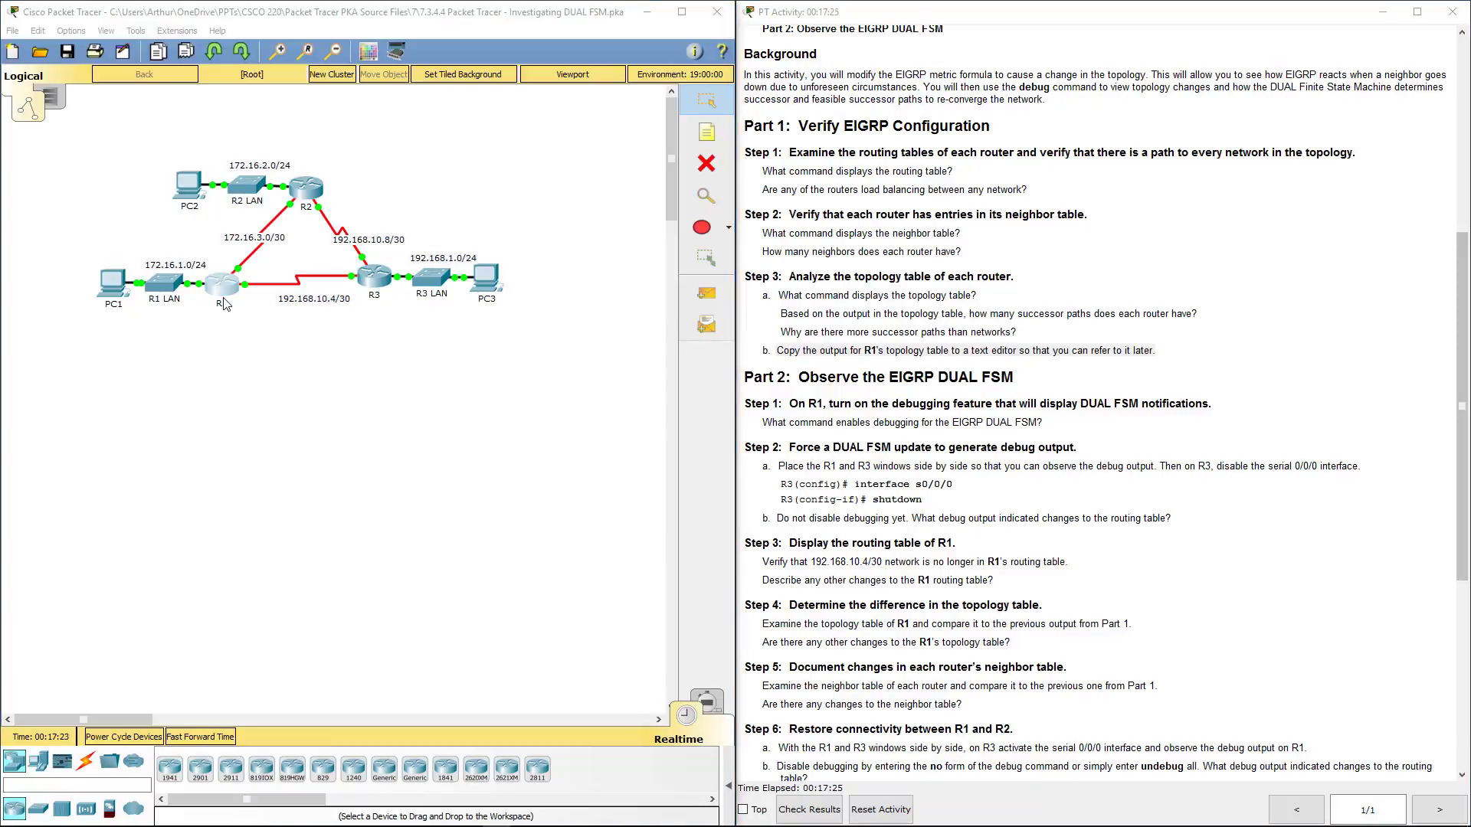
{"action": "left_click", "coordinate": [223, 299]}
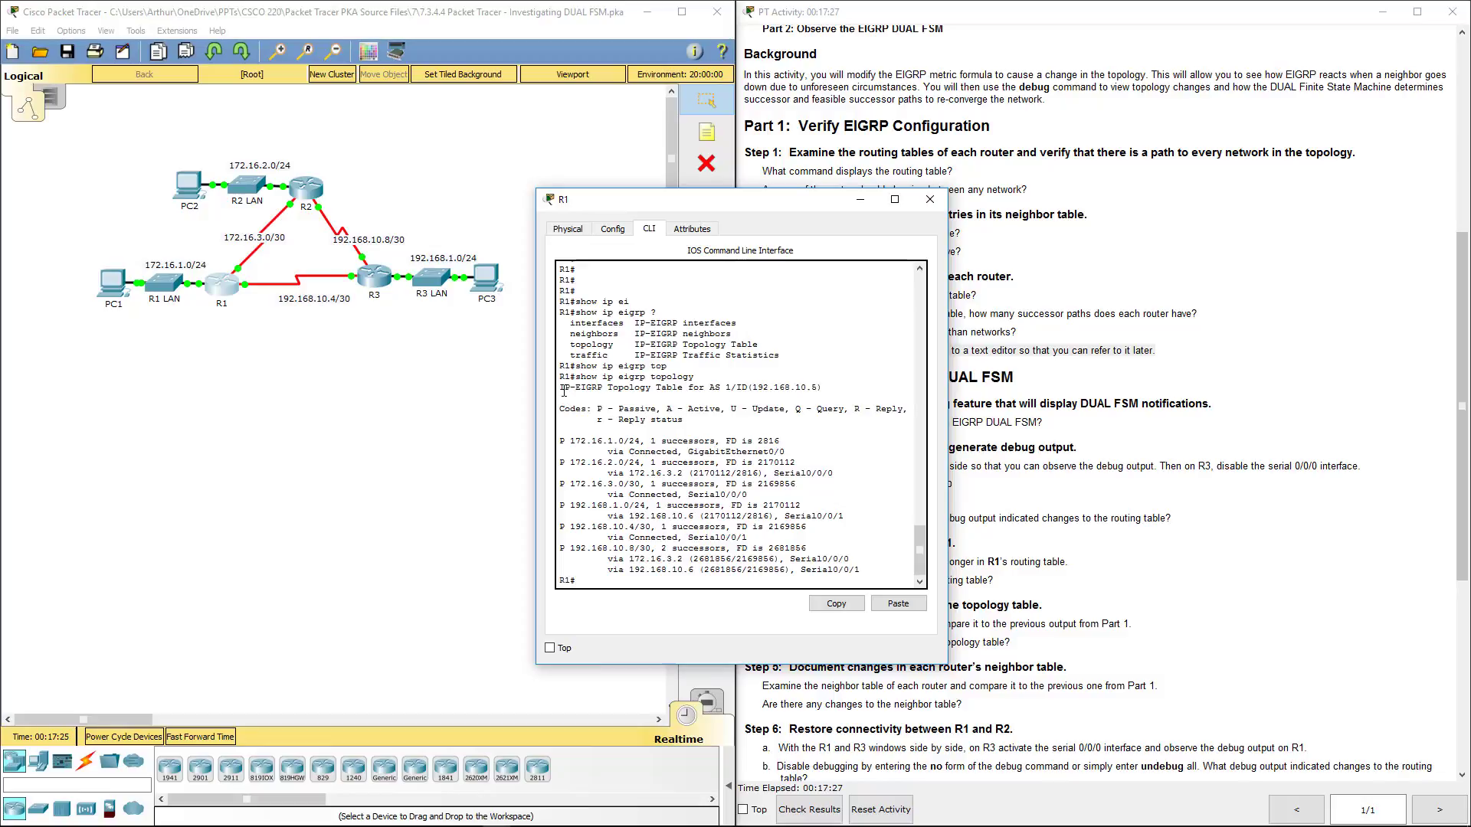
{"action": "left_click_drag", "start_coordinate": [560, 374], "coordinate": [860, 571]}
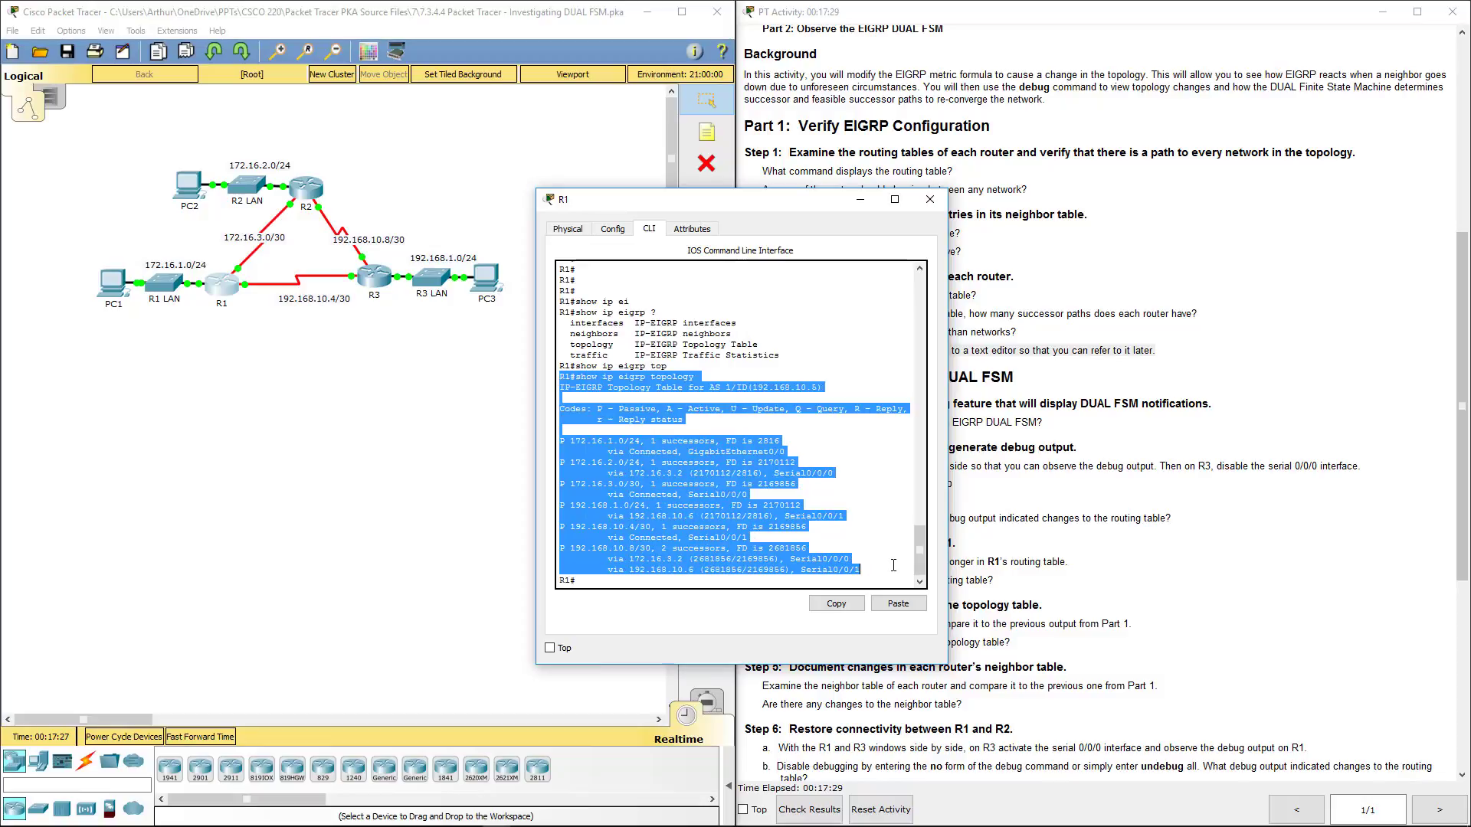
{"action": "left_click", "coordinate": [835, 604]}
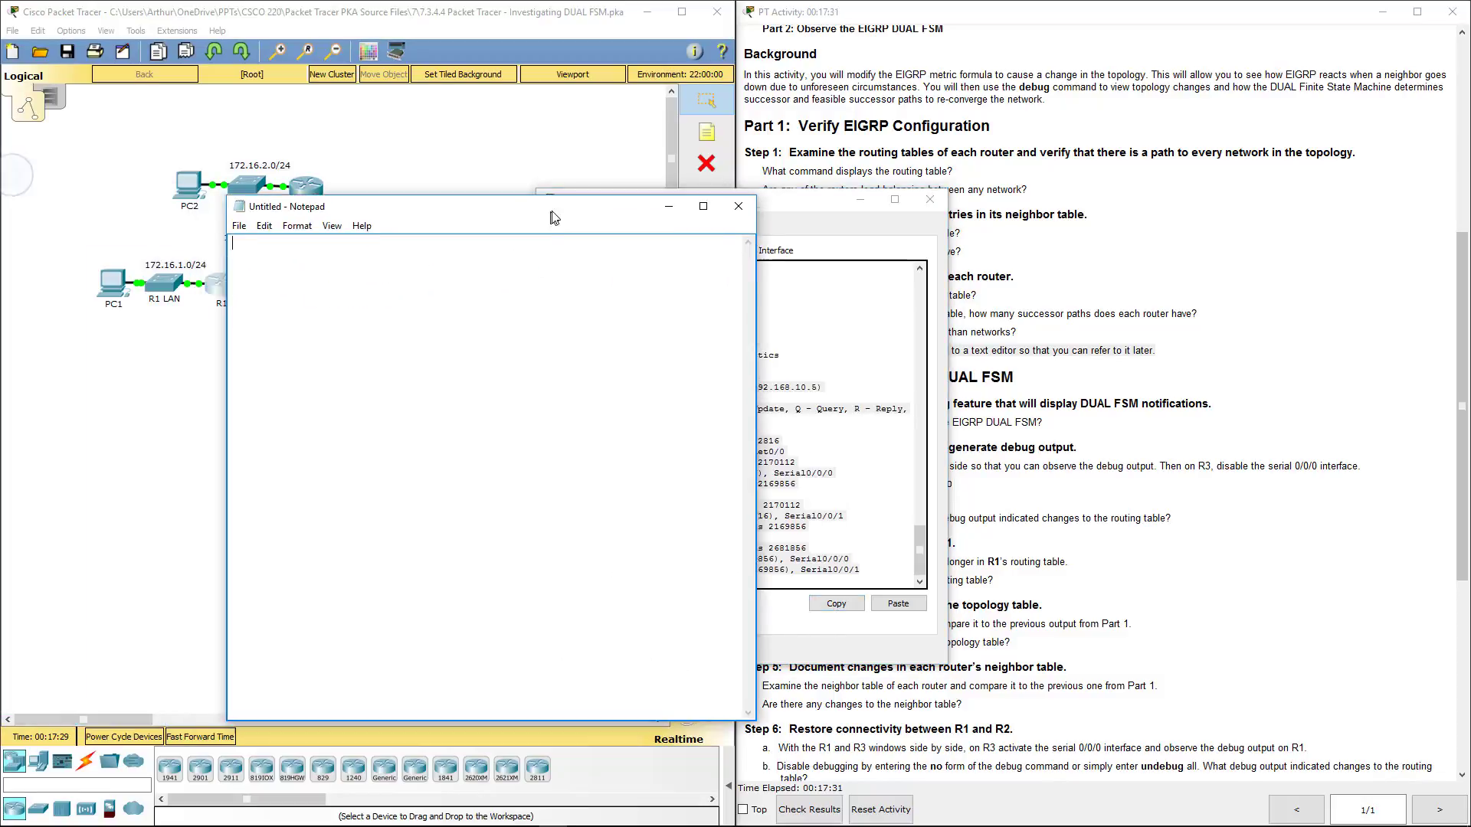
{"action": "left_click_drag", "start_coordinate": [551, 213], "coordinate": [543, 203]}
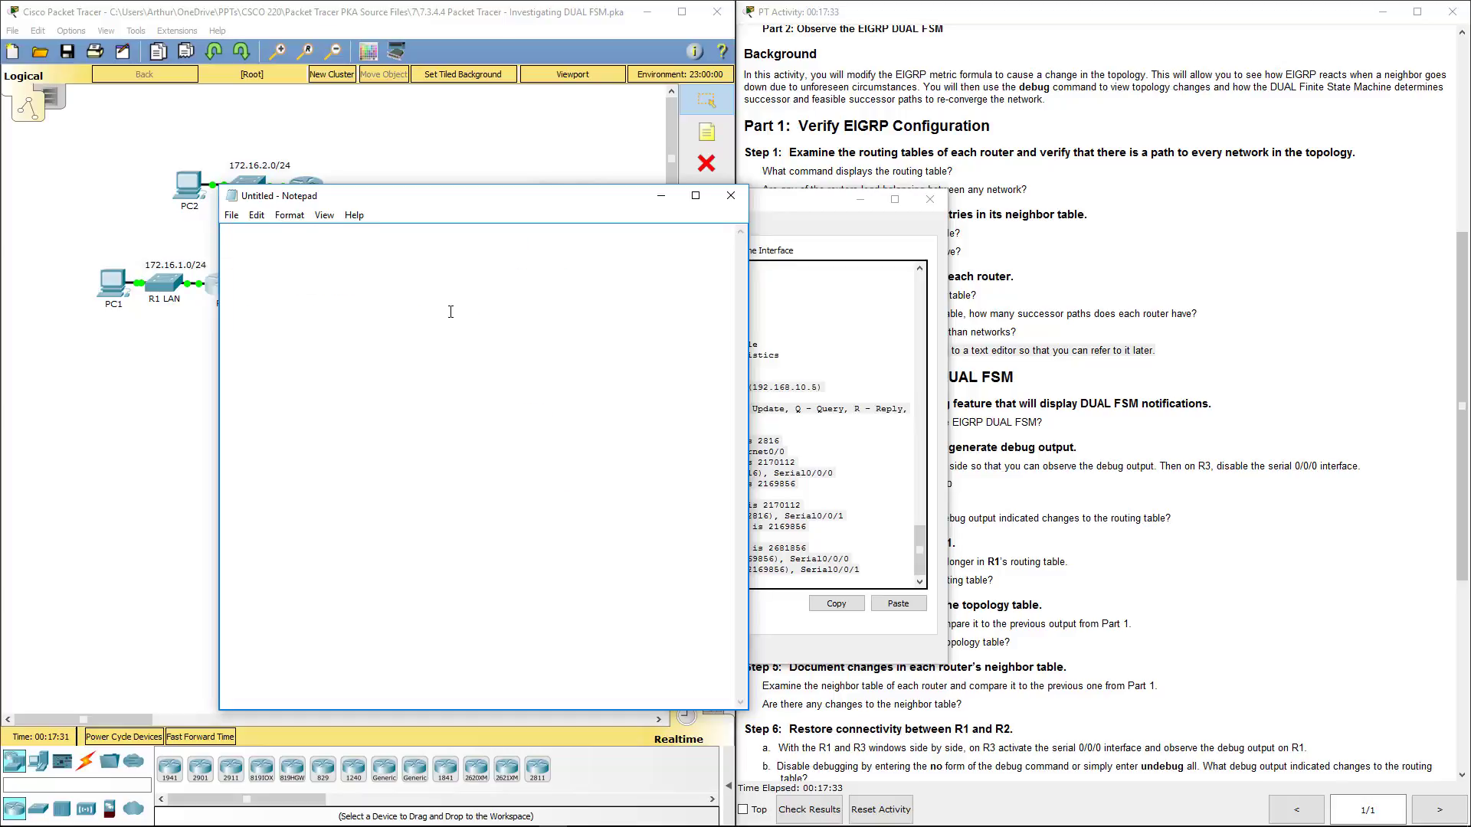
{"action": "key", "text": "ctrl+v"}
{"action": "left_click_drag", "start_coordinate": [571, 197], "coordinate": [3, 155]}
{"action": "key", "text": "super+Down"}
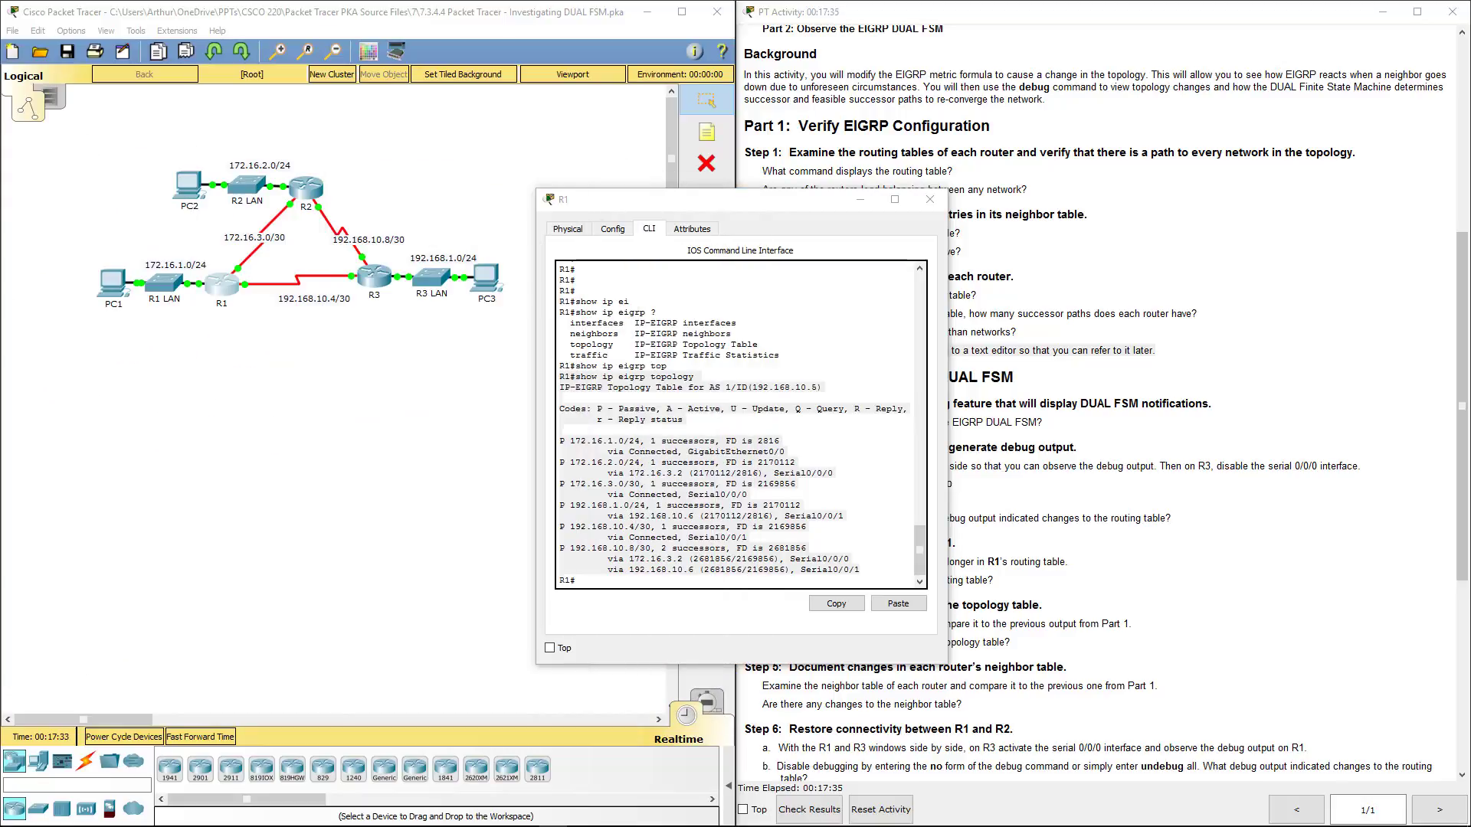
{"action": "left_click", "coordinate": [930, 200]}
{"action": "left_click", "coordinate": [927, 366]}
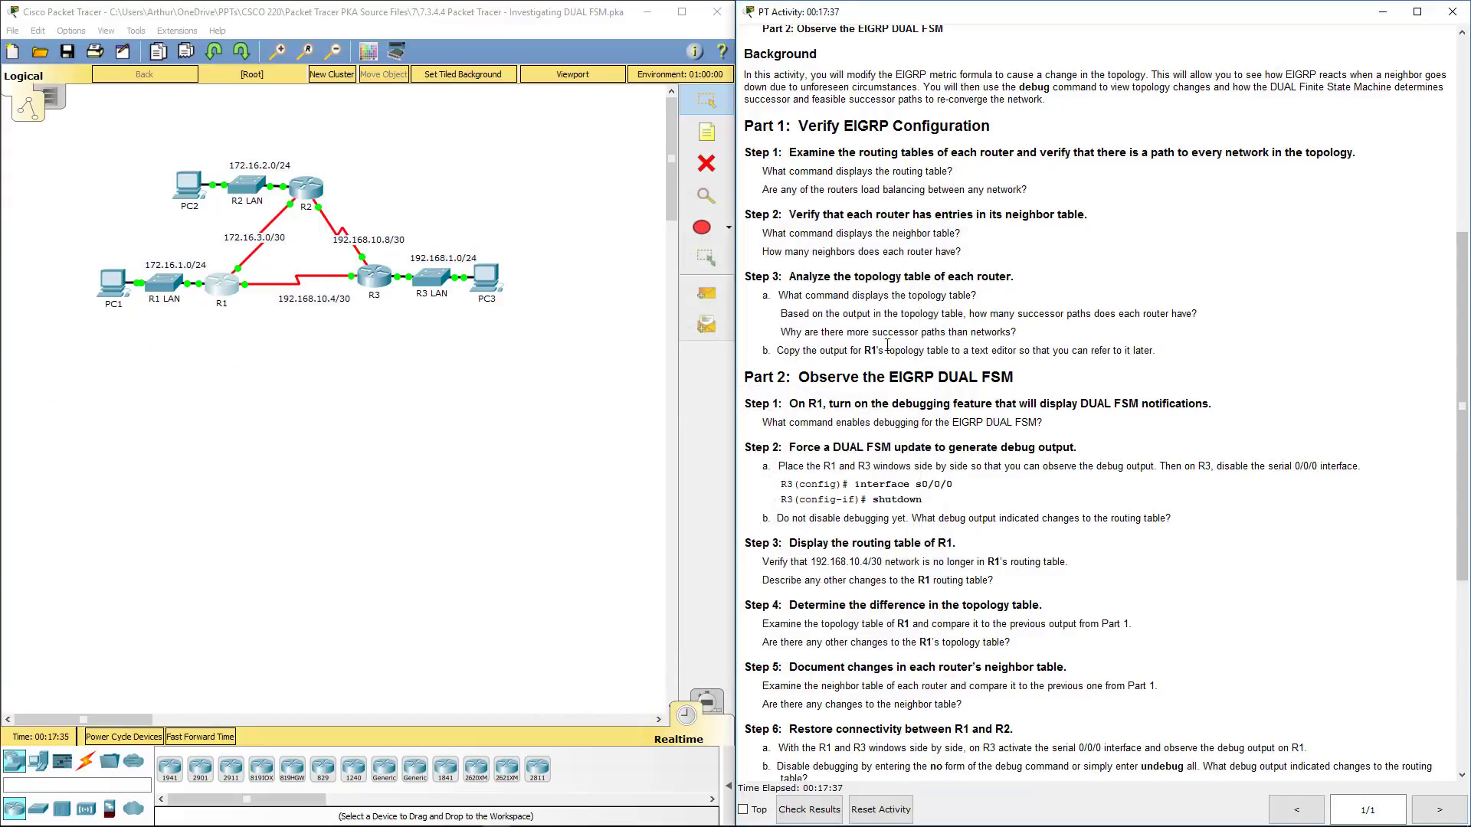
{"action": "left_click_drag", "start_coordinate": [777, 350], "coordinate": [1220, 357]}
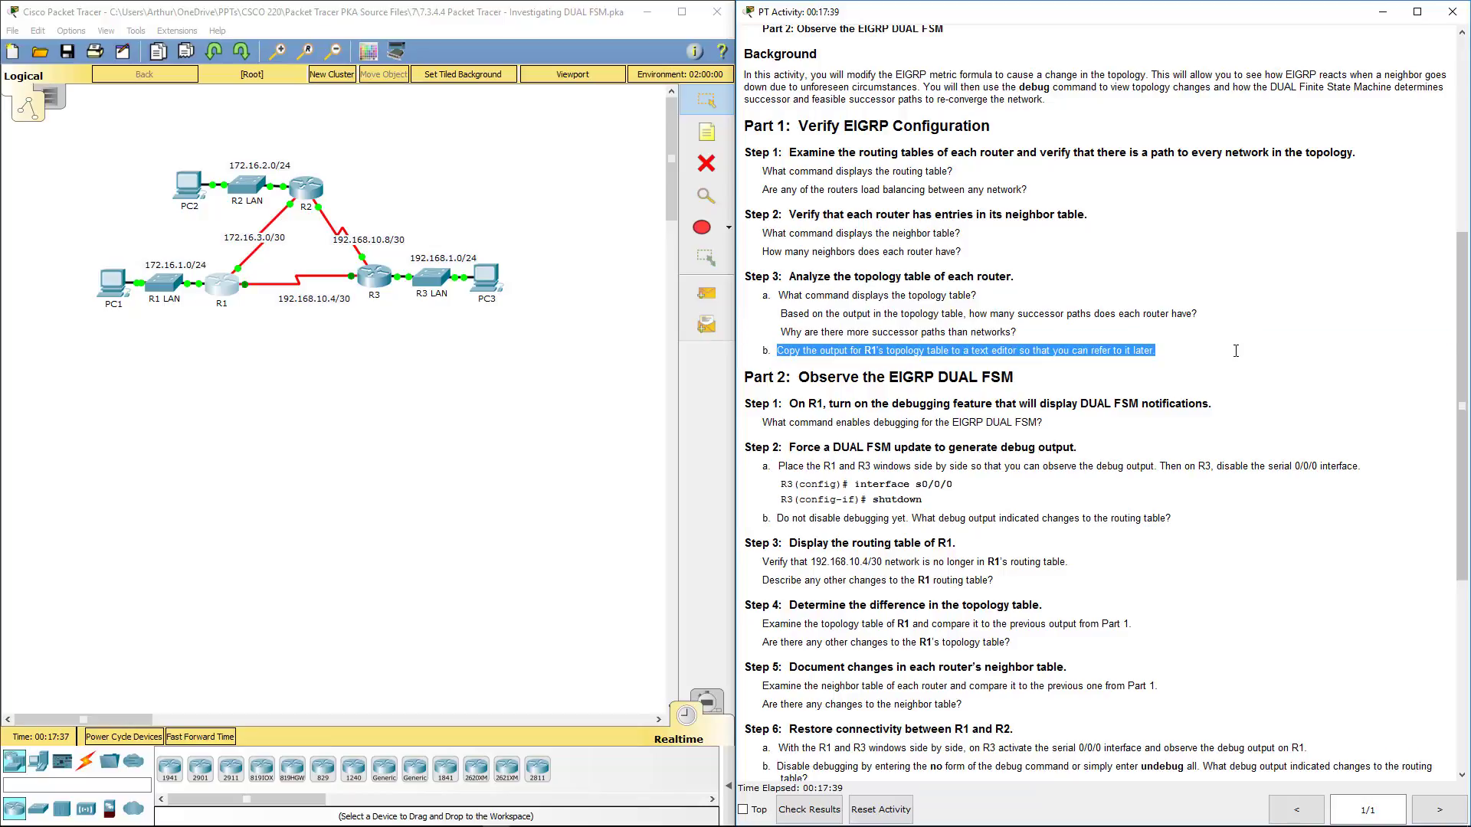
Step: Following Part 2 of the activity, enable EIGRP DUAL FSM debugging on R1 with debug eigrp fsm
{"action": "scroll", "coordinate": [1220, 358], "scroll_direction": "down", "scroll_amount": 1}
{"action": "scroll", "coordinate": [1220, 359], "scroll_direction": "down", "scroll_amount": 4}
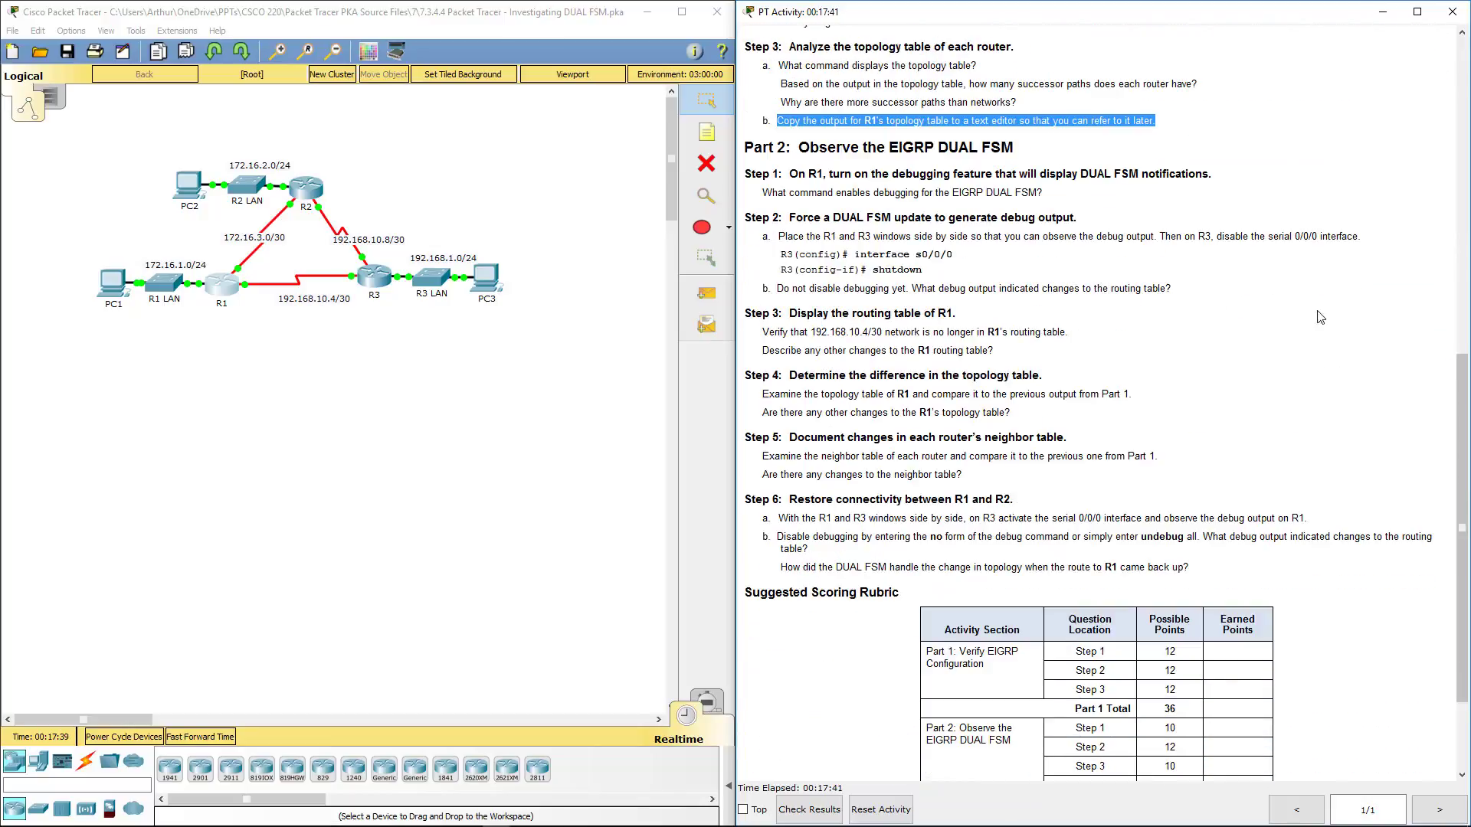
{"action": "key", "text": "alt+Tab"}
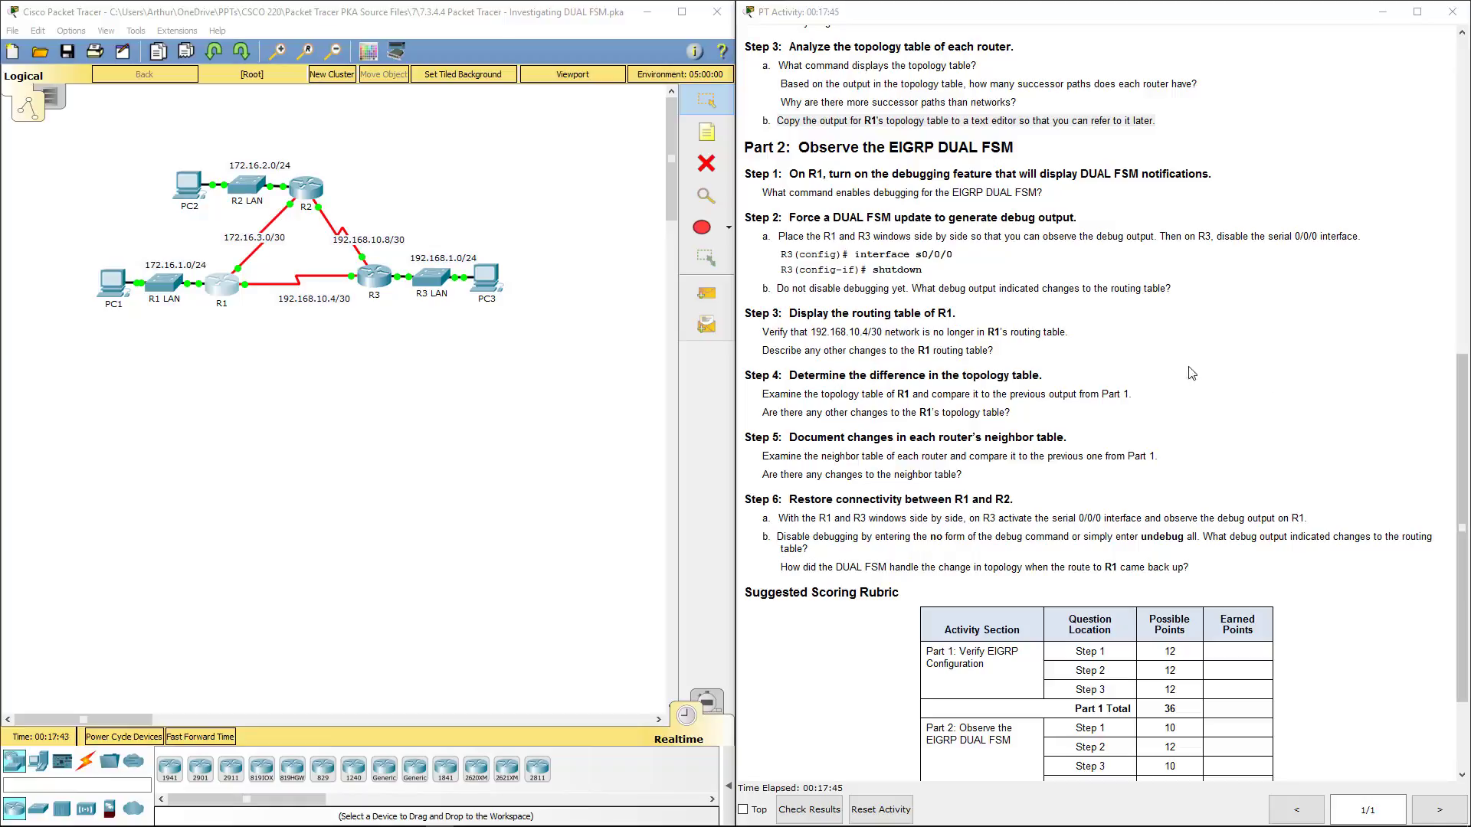
{"action": "left_click", "coordinate": [227, 291]}
{"action": "left_click", "coordinate": [227, 291]}
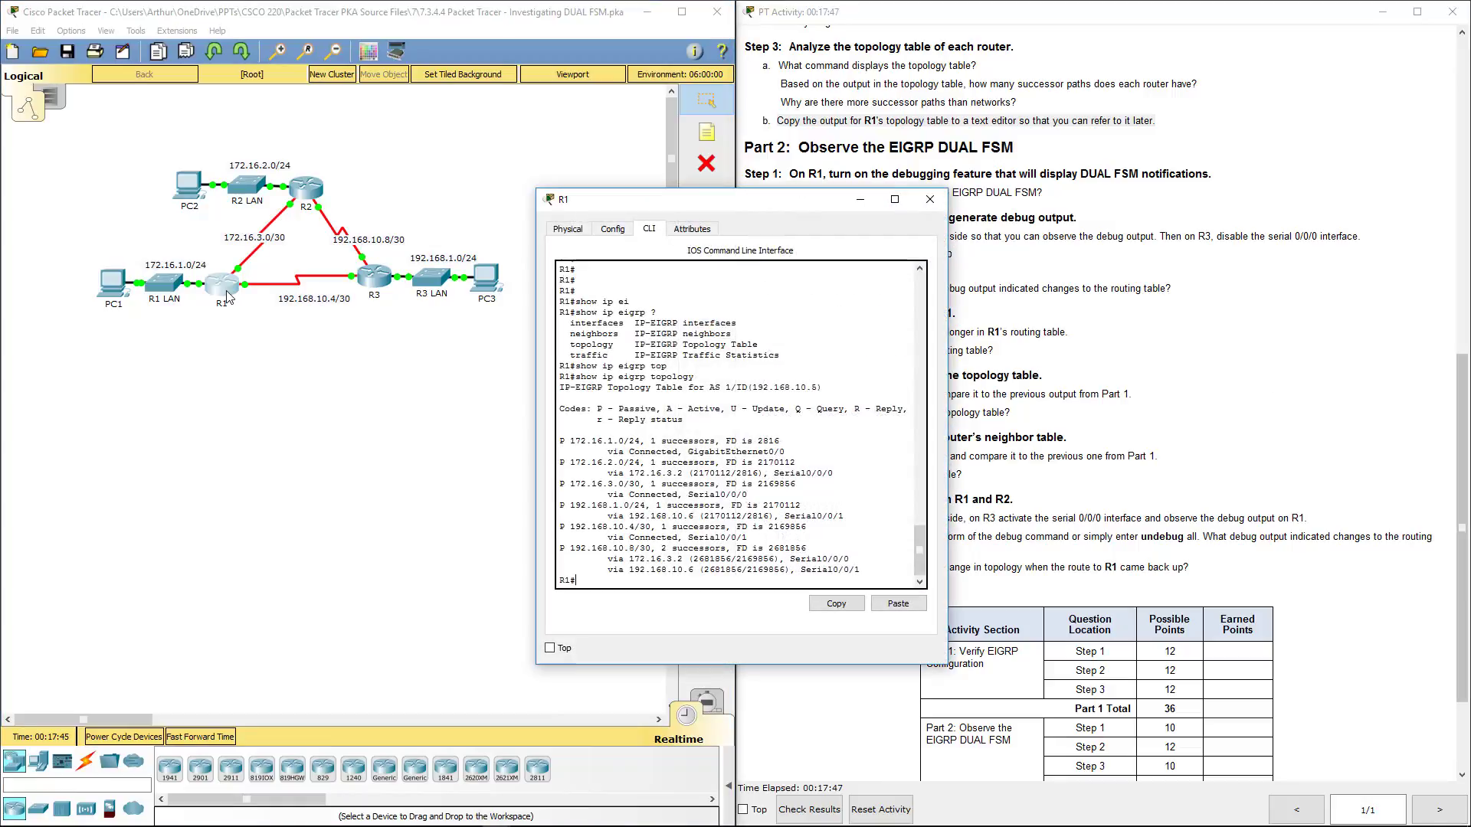
{"action": "type", "text": "de"}
{"action": "key", "text": "Tab"}
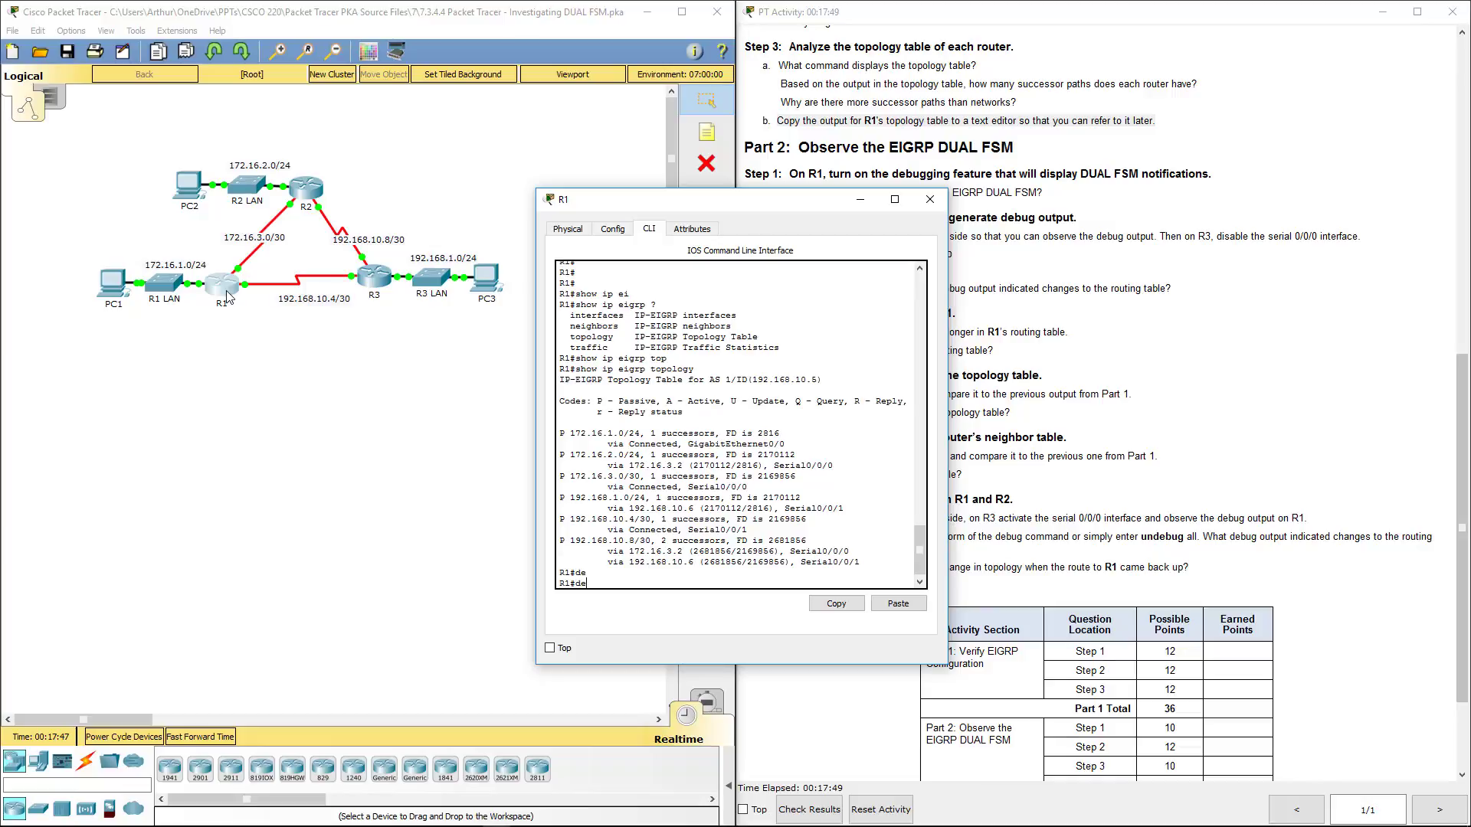
{"action": "type", "text": "b"}
{"action": "key", "text": "Tab"}
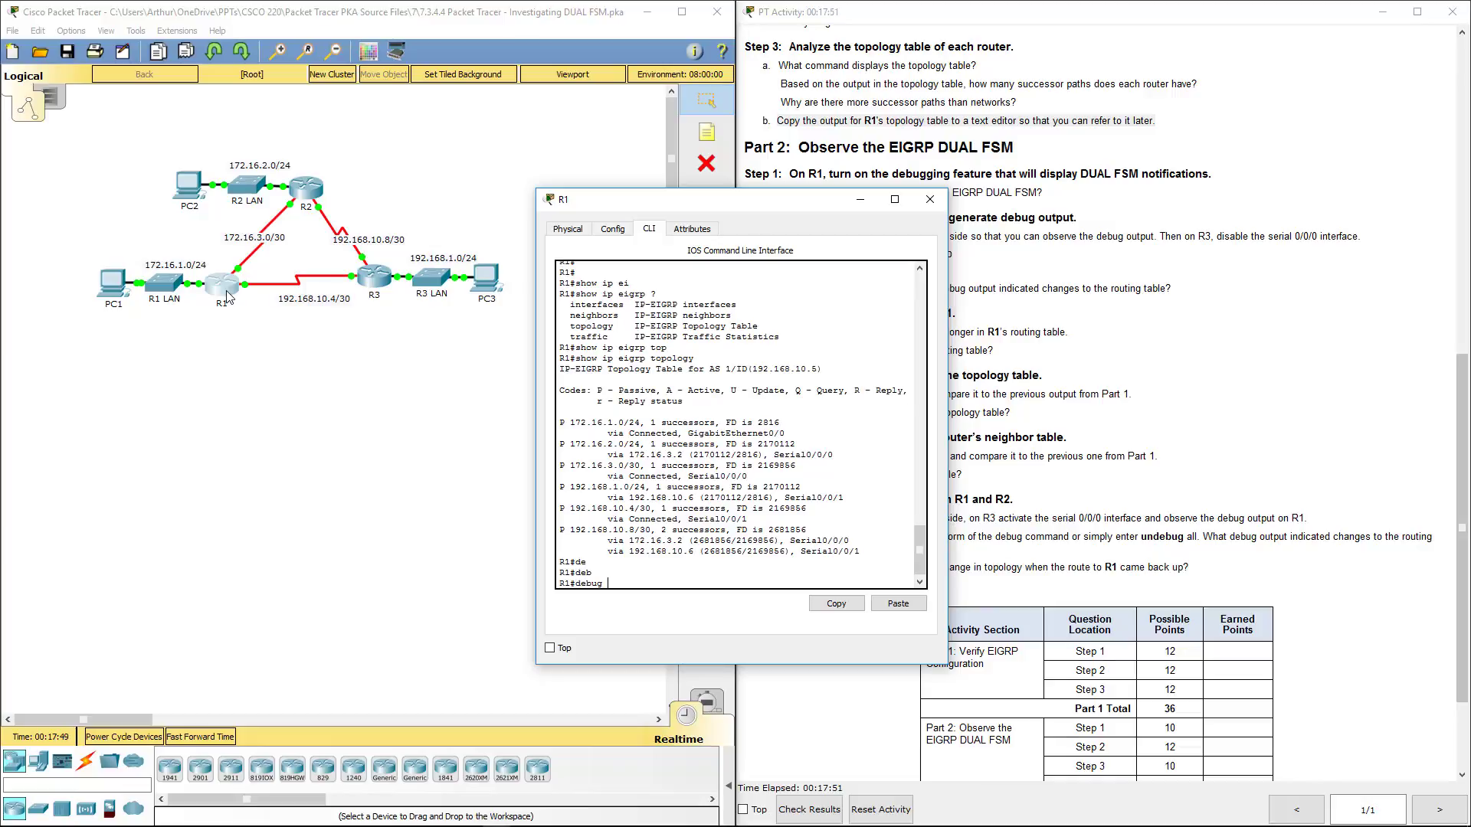
{"action": "type", "text": "ei"}
{"action": "key", "text": "Tab"}
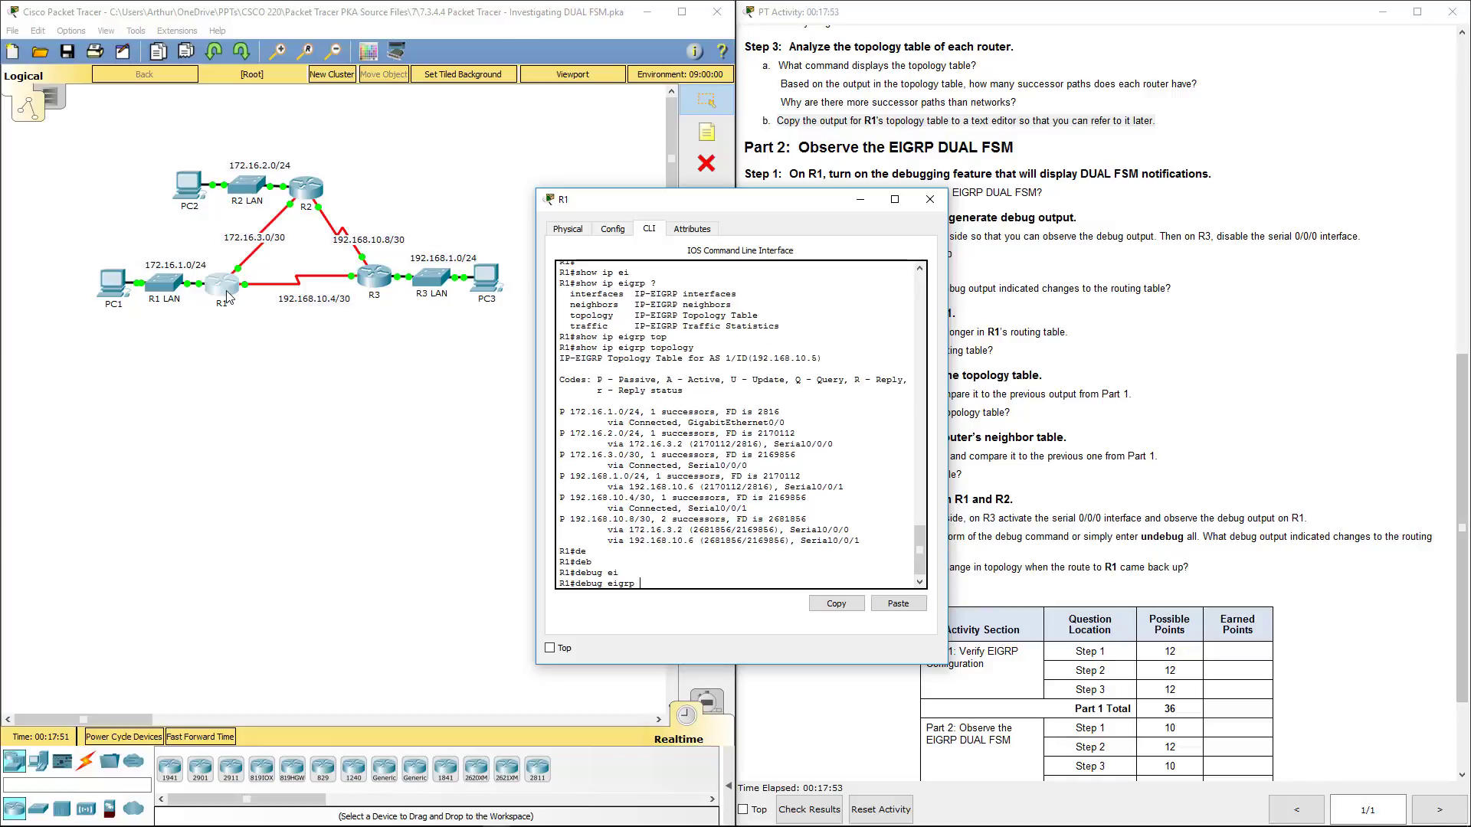
{"action": "type", "text": "fsm"}
{"action": "key", "text": "Return"}
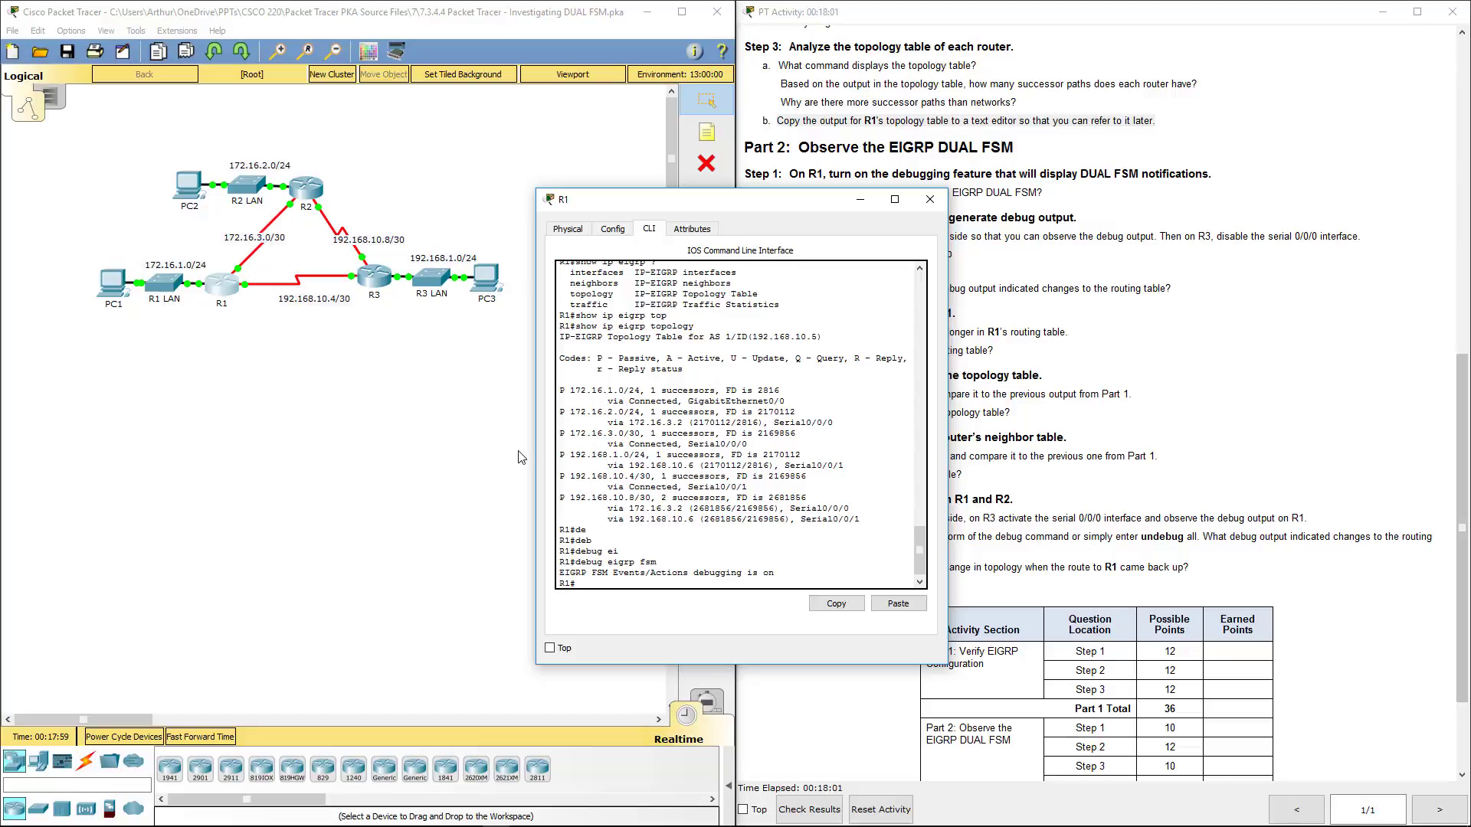
Step: Open R3's command line and place the R1 and R3 windows side by side
{"action": "left_click_drag", "start_coordinate": [762, 205], "coordinate": [1054, 142]}
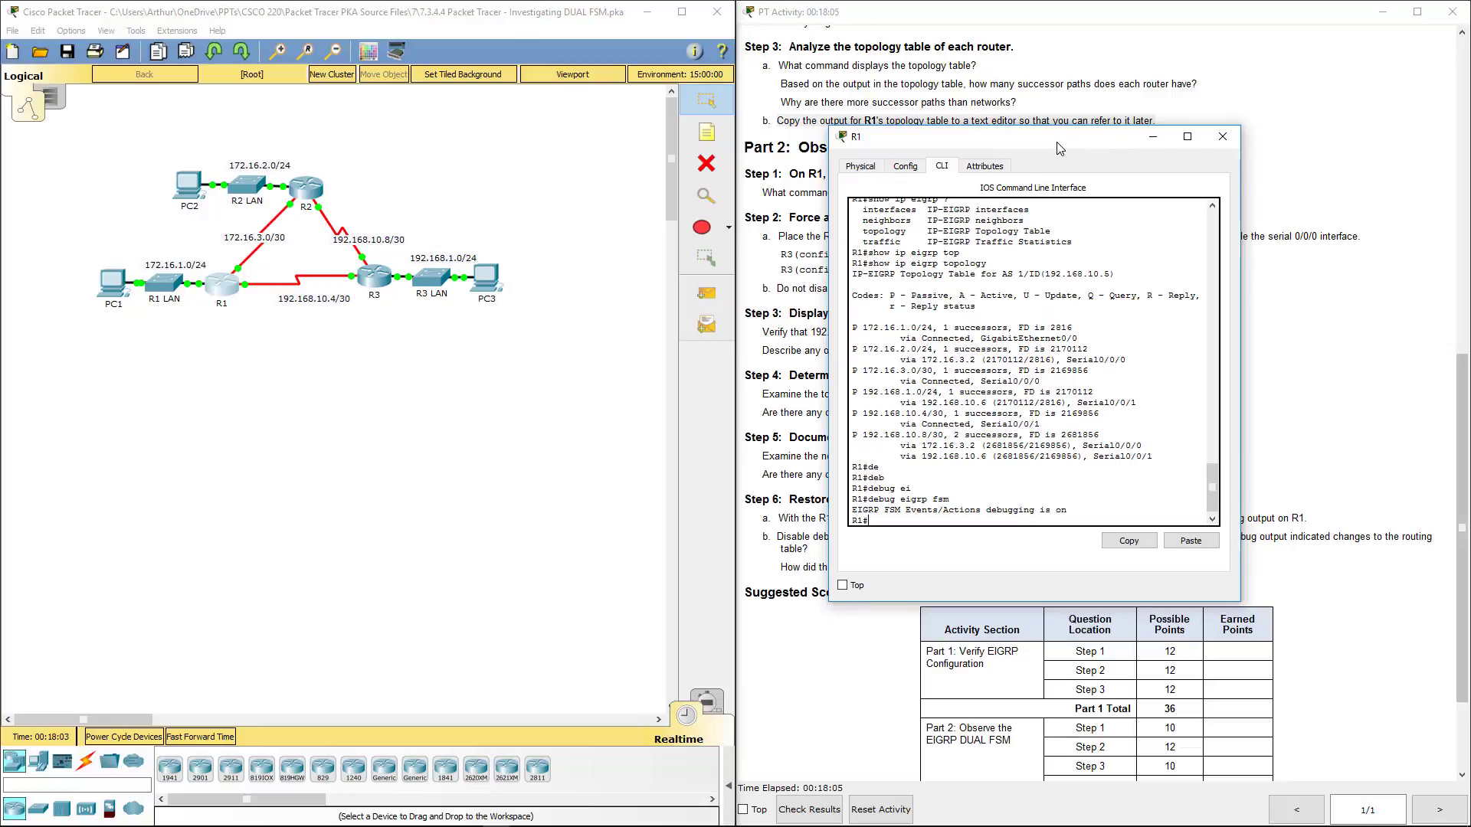
{"action": "left_click", "coordinate": [377, 280]}
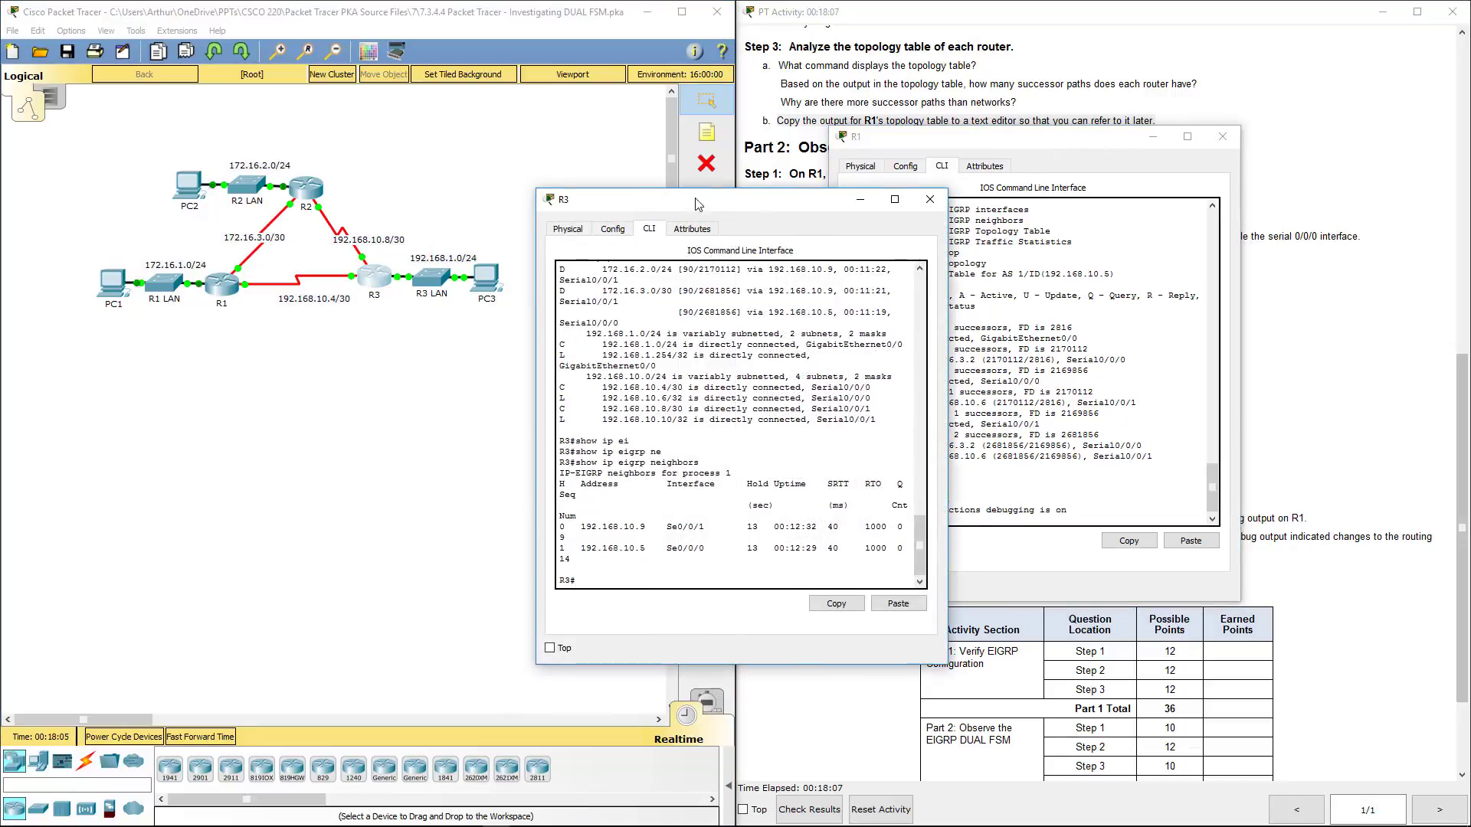
{"action": "left_click_drag", "start_coordinate": [694, 203], "coordinate": [550, 172]}
{"action": "key", "text": "Return"}
{"action": "key", "text": "Return"}
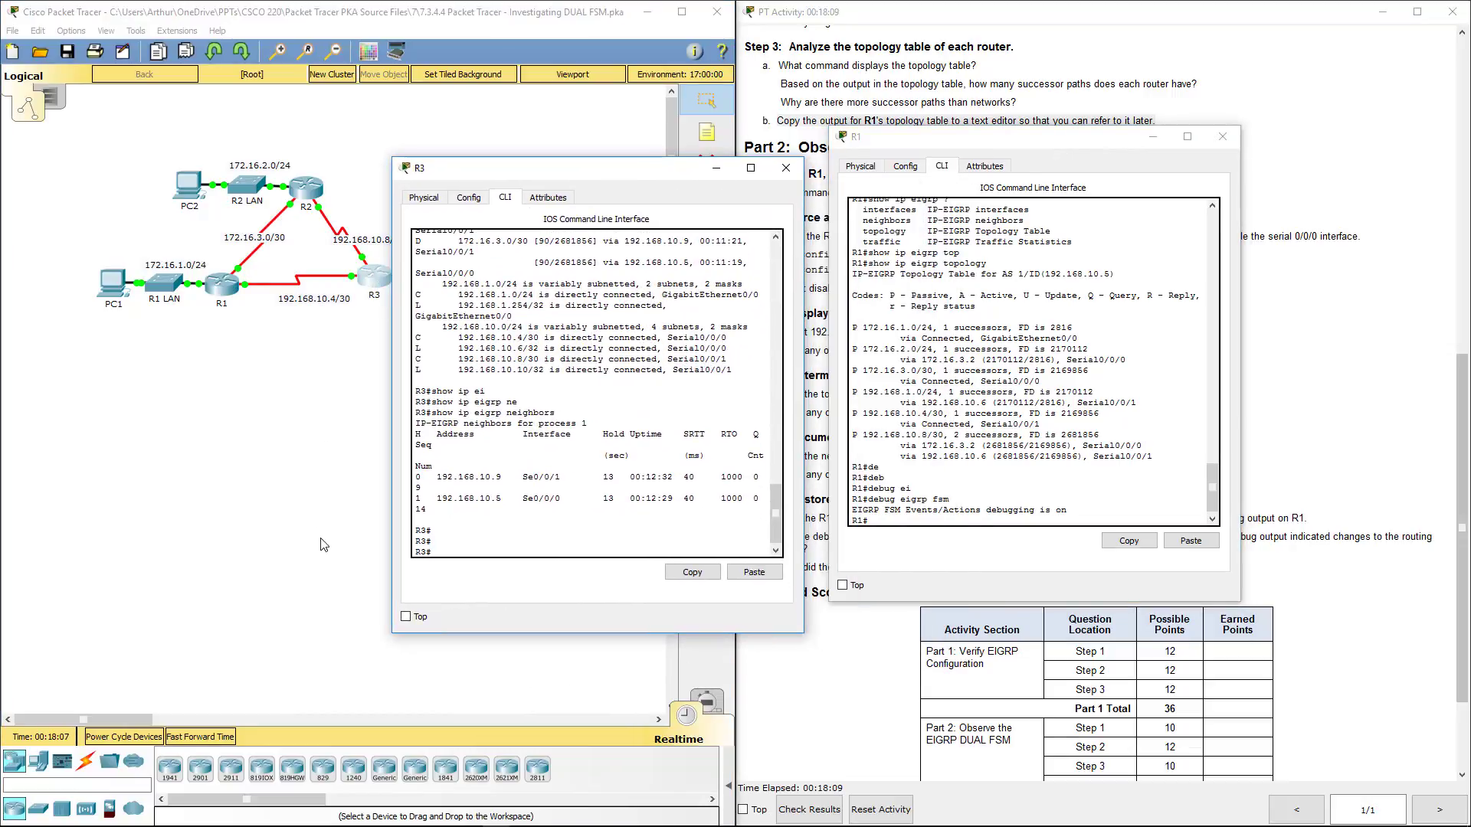
Step: Enter global configuration mode on R3 and shut down interface s0/0/0
{"action": "type", "text": "config t"}
{"action": "key", "text": "Return"}
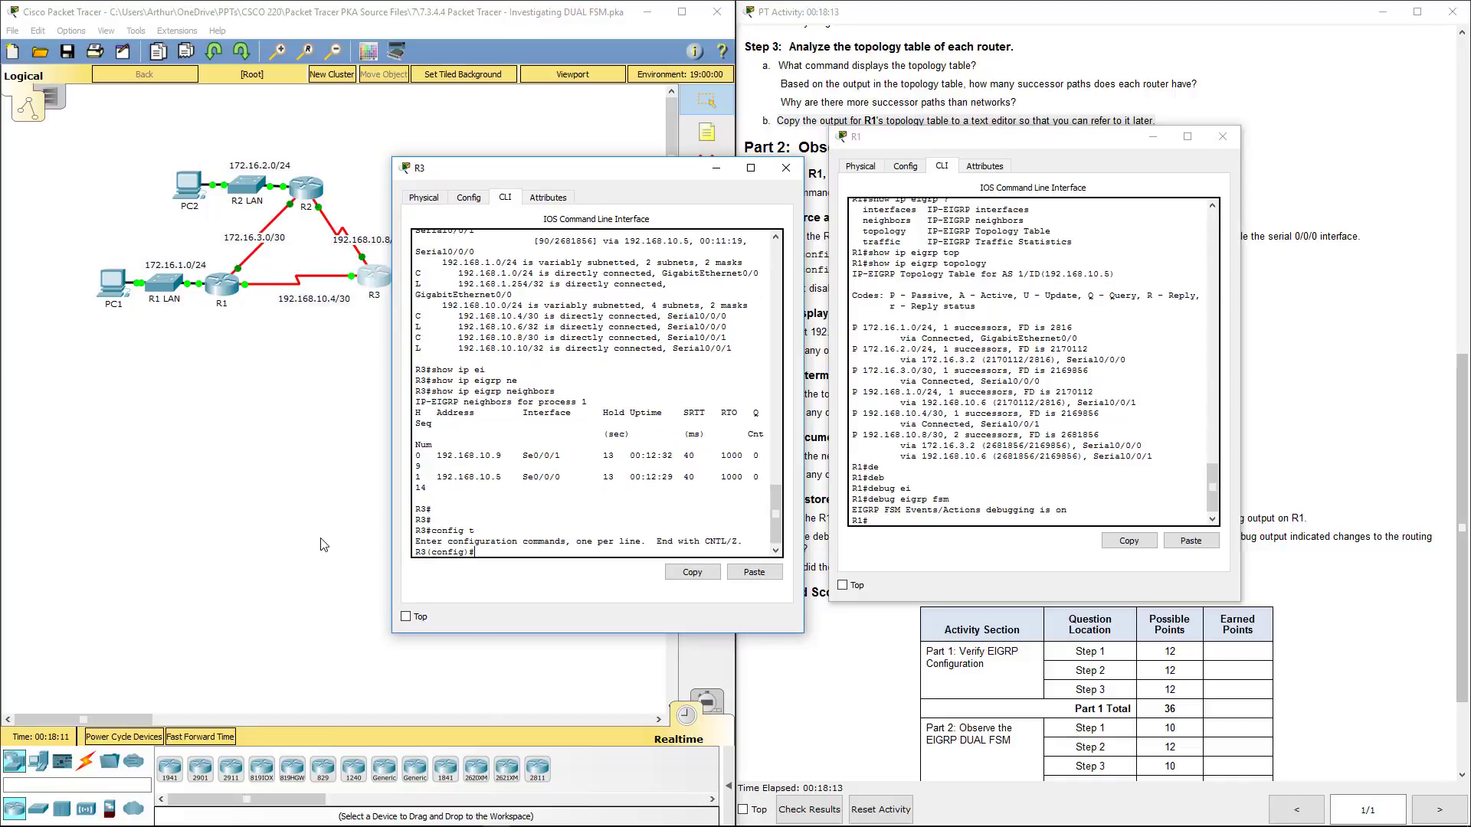
{"action": "type", "text": "int s0/0/0"}
{"action": "key", "text": "Return"}
{"action": "type", "text": "shu"}
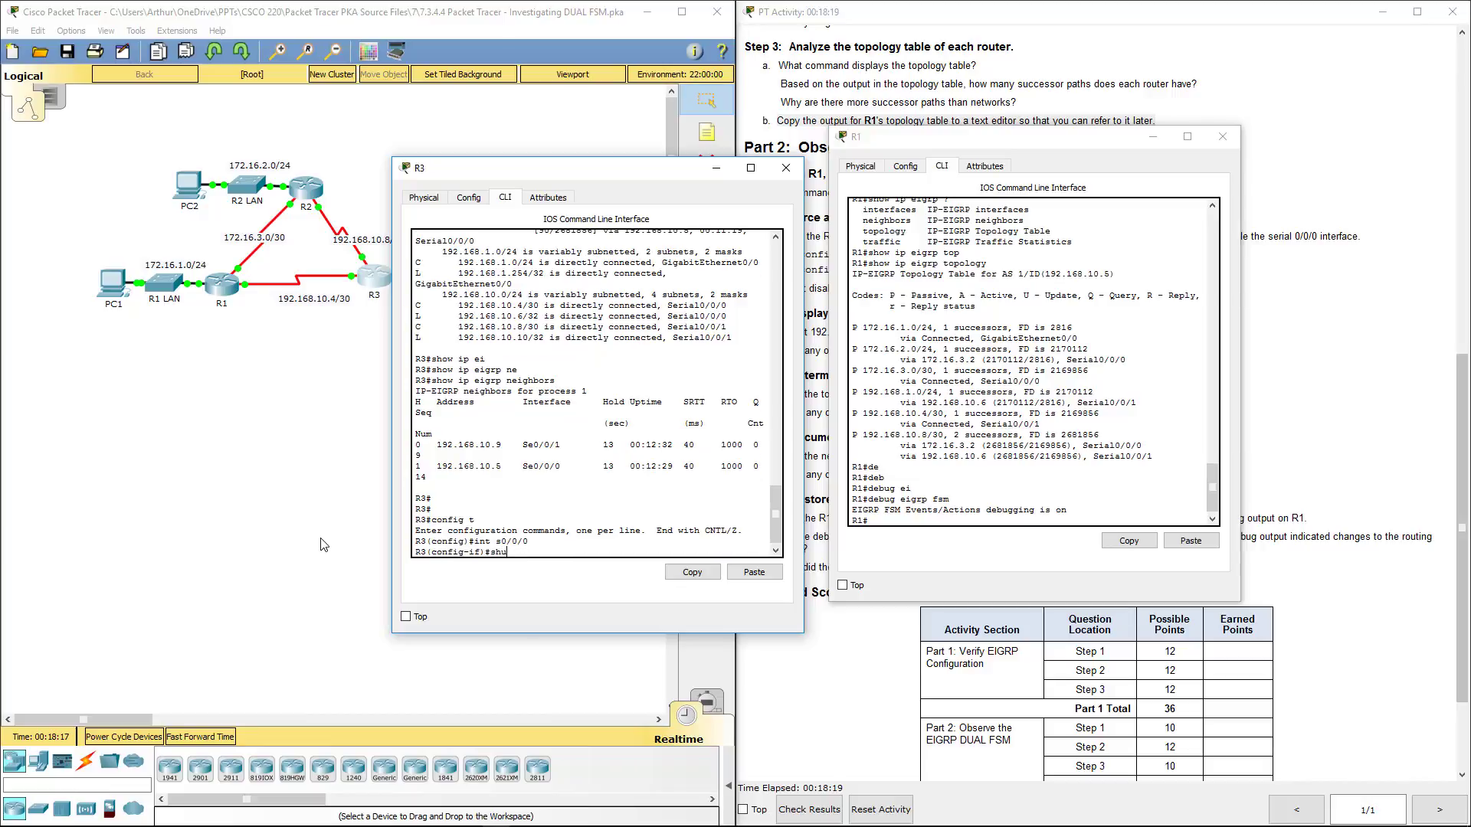
{"action": "key", "text": "Return"}
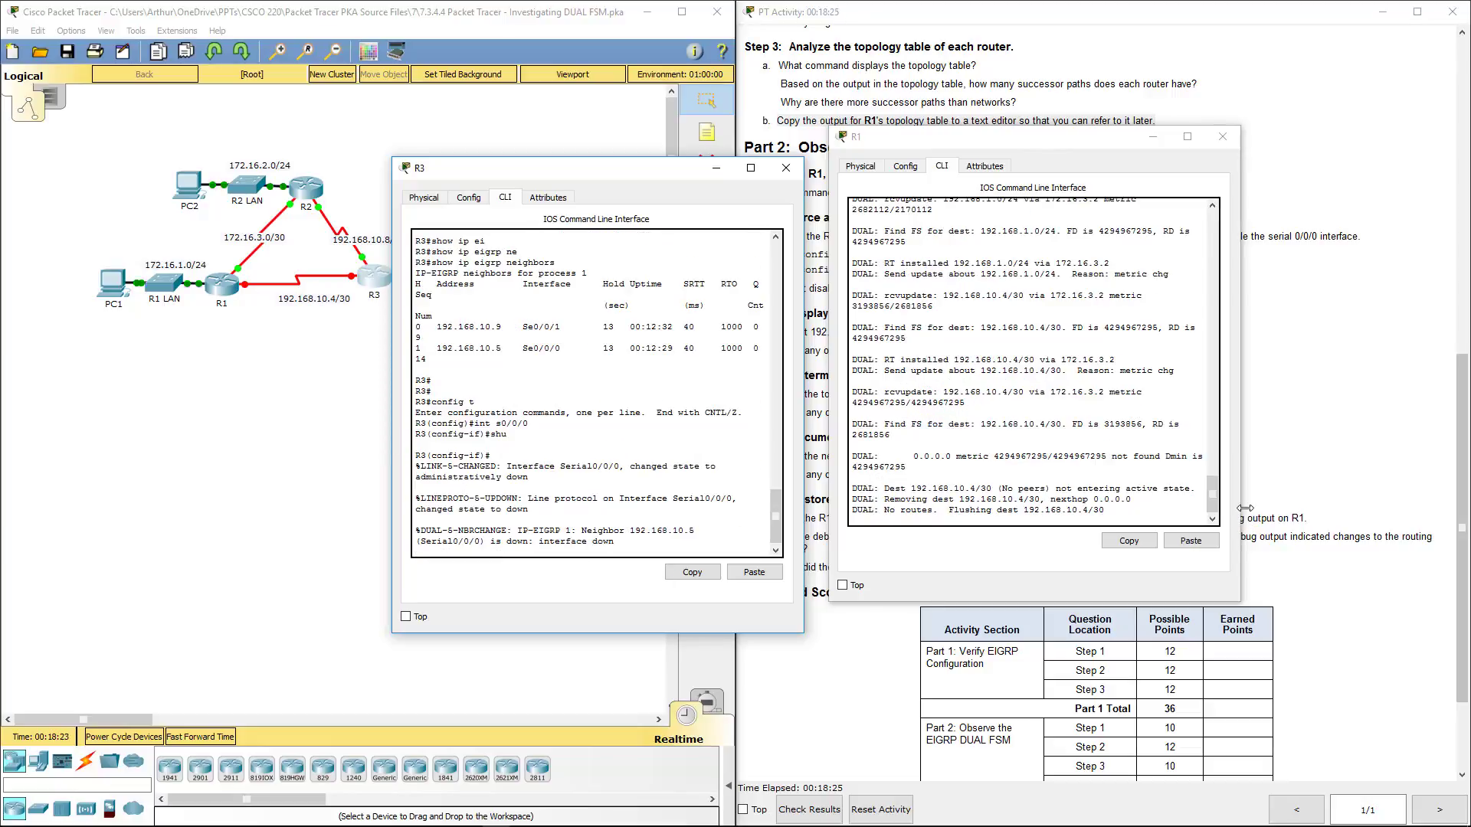
Step: Widen the R1 window and examine the start of the DUAL debug output, from the link-down event through the received updates
{"action": "left_click_drag", "start_coordinate": [1245, 508], "coordinate": [1365, 508]}
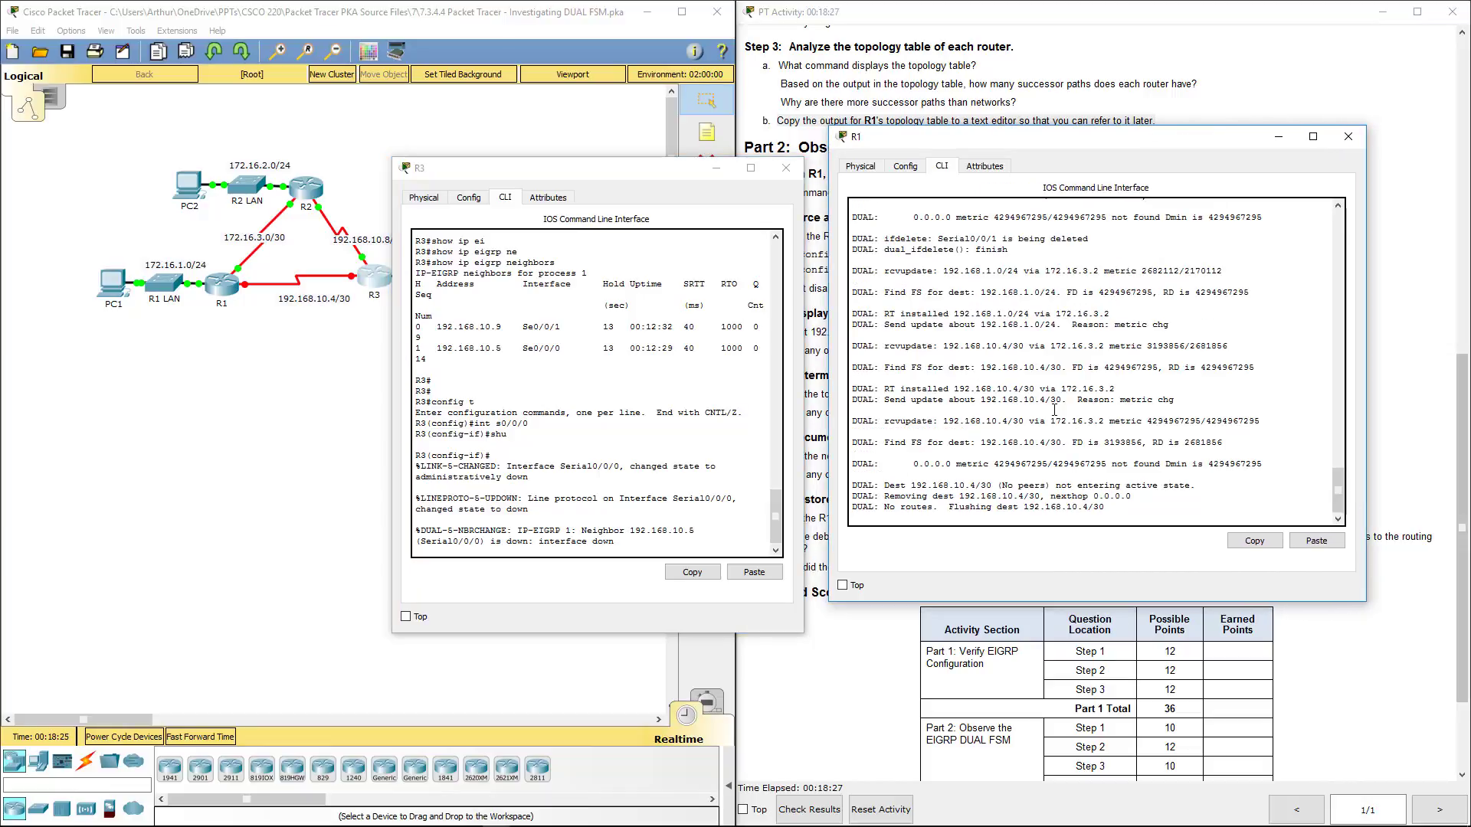
{"action": "scroll", "coordinate": [1053, 410], "scroll_direction": "up", "scroll_amount": 7}
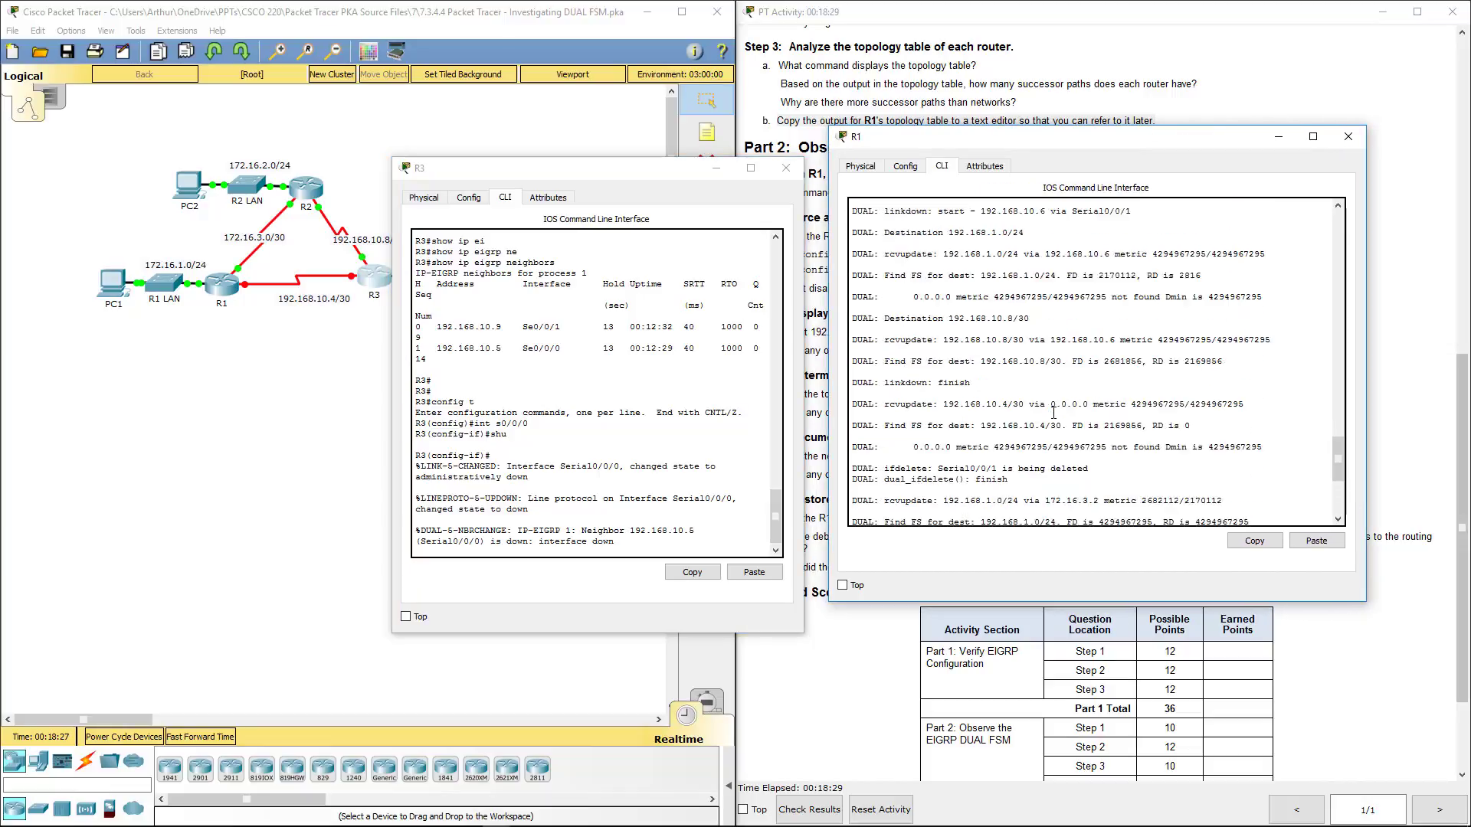
{"action": "scroll", "coordinate": [1054, 412], "scroll_direction": "up", "scroll_amount": 4}
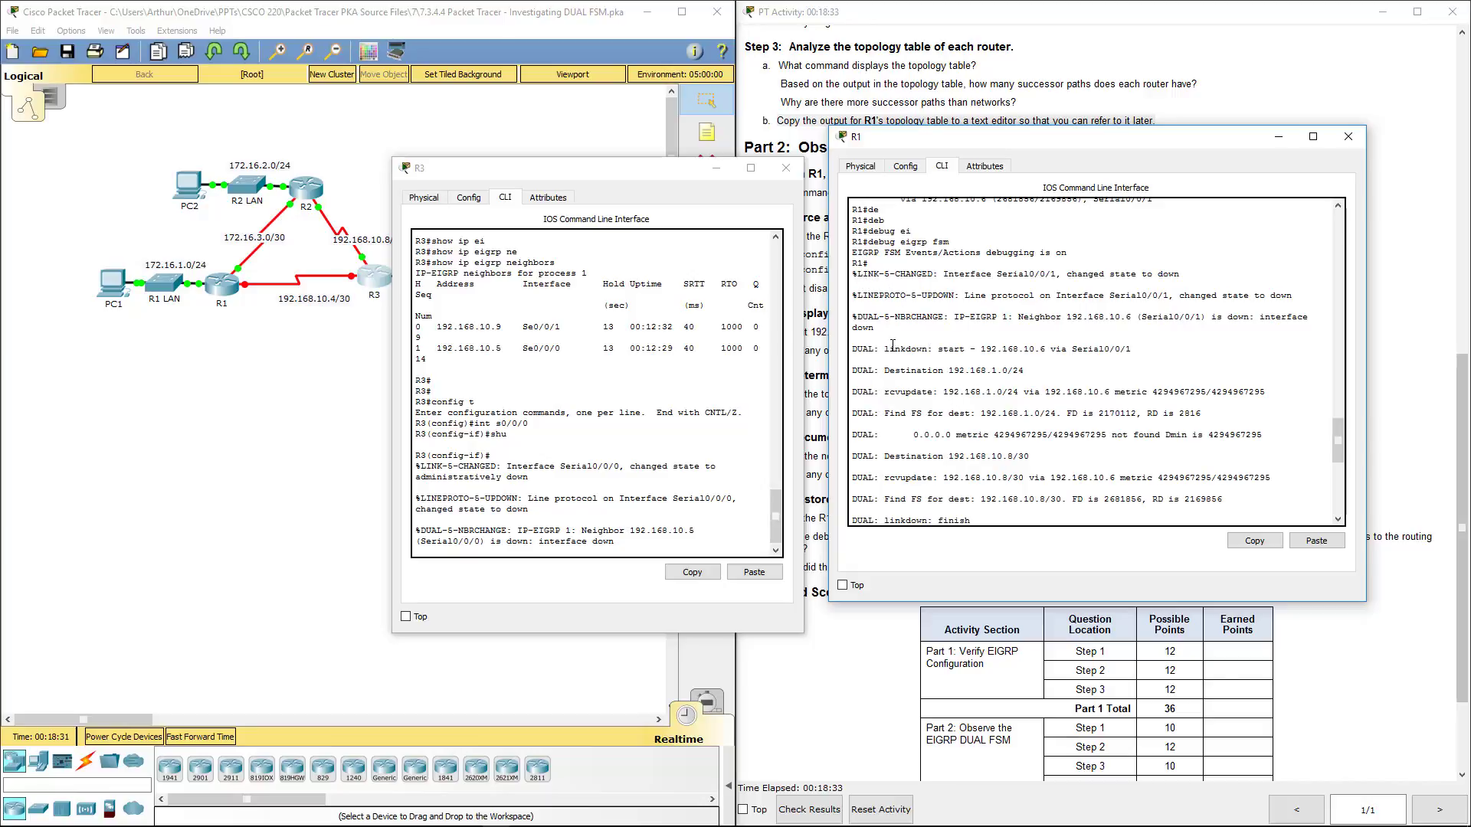
{"action": "left_click_drag", "start_coordinate": [884, 392], "coordinate": [1225, 406]}
{"action": "scroll", "coordinate": [1032, 421], "scroll_direction": "down", "scroll_amount": 1}
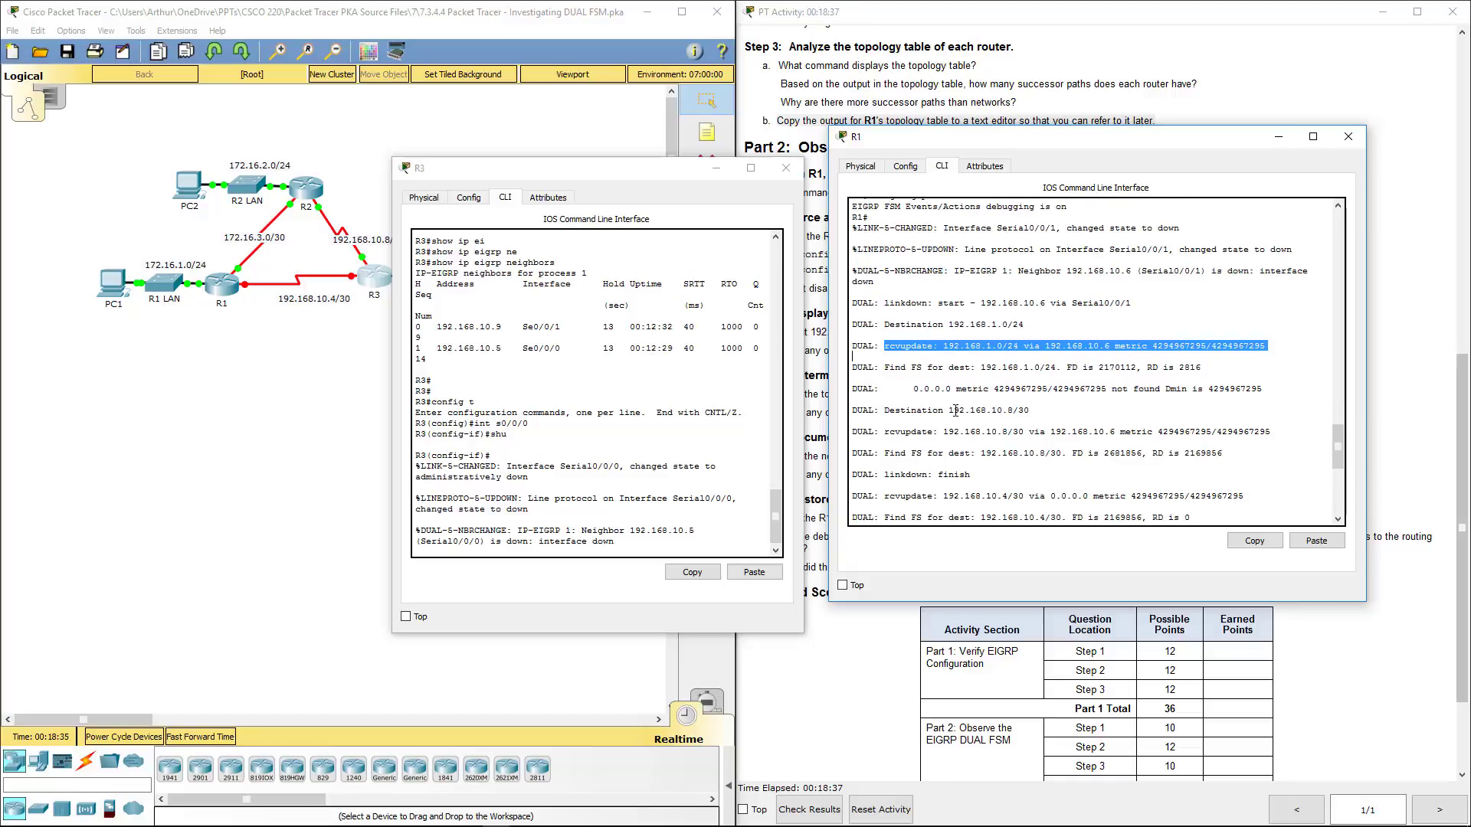
{"action": "left_click_drag", "start_coordinate": [895, 431], "coordinate": [921, 431]}
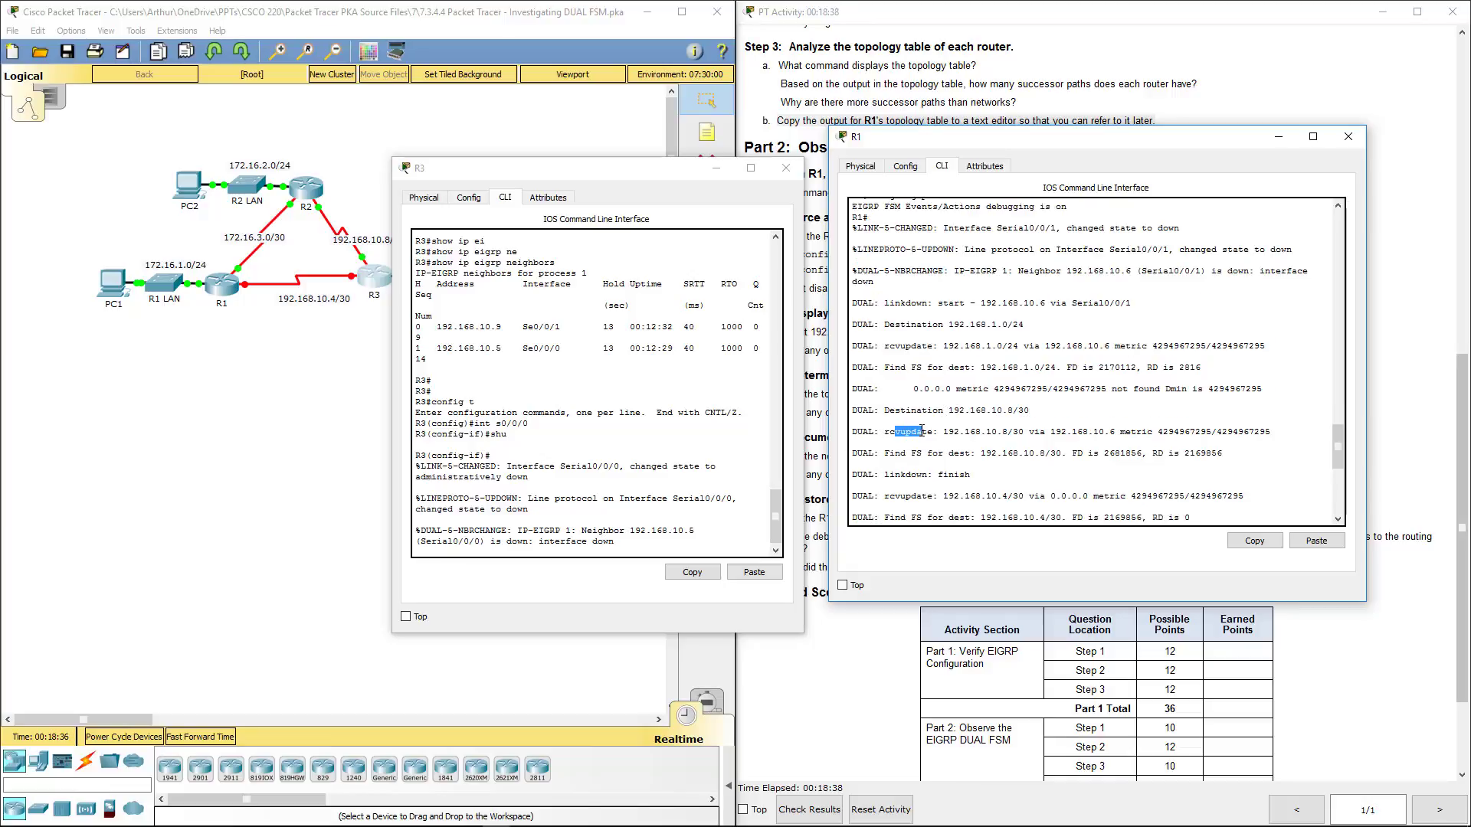
{"action": "double_click", "coordinate": [903, 475]}
{"action": "scroll", "coordinate": [948, 444], "scroll_direction": "down", "scroll_amount": 1}
{"action": "scroll", "coordinate": [948, 444], "scroll_direction": "down", "scroll_amount": 1}
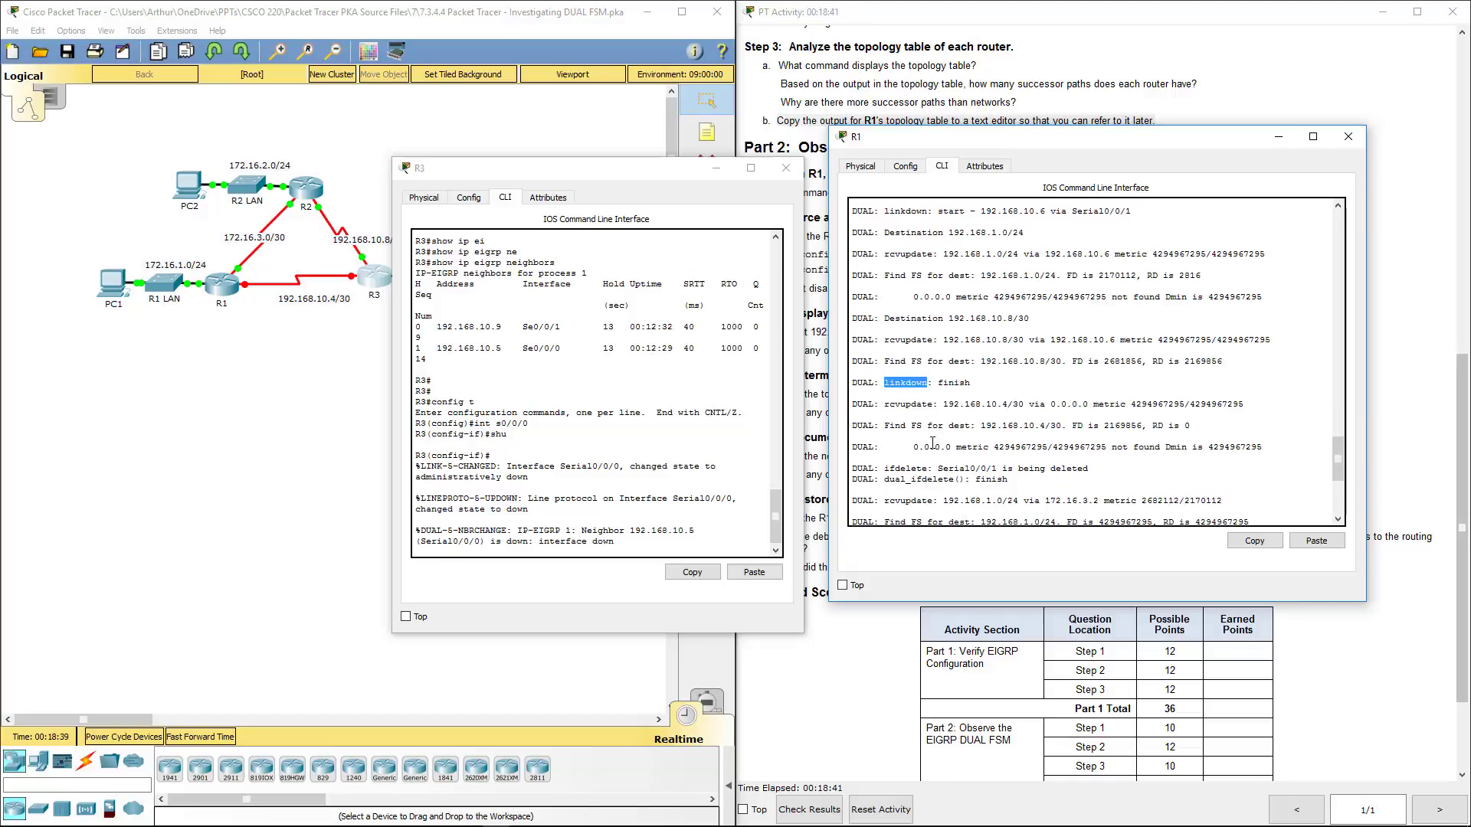
Step: Examine R1's remaining DUAL debug output, from the feasible successor search through the removal and flushing of 192.168.10.4/30
{"action": "left_click_drag", "start_coordinate": [883, 425], "coordinate": [921, 425]}
{"action": "double_click", "coordinate": [916, 425]}
{"action": "scroll", "coordinate": [1112, 430], "scroll_direction": "down", "scroll_amount": 1}
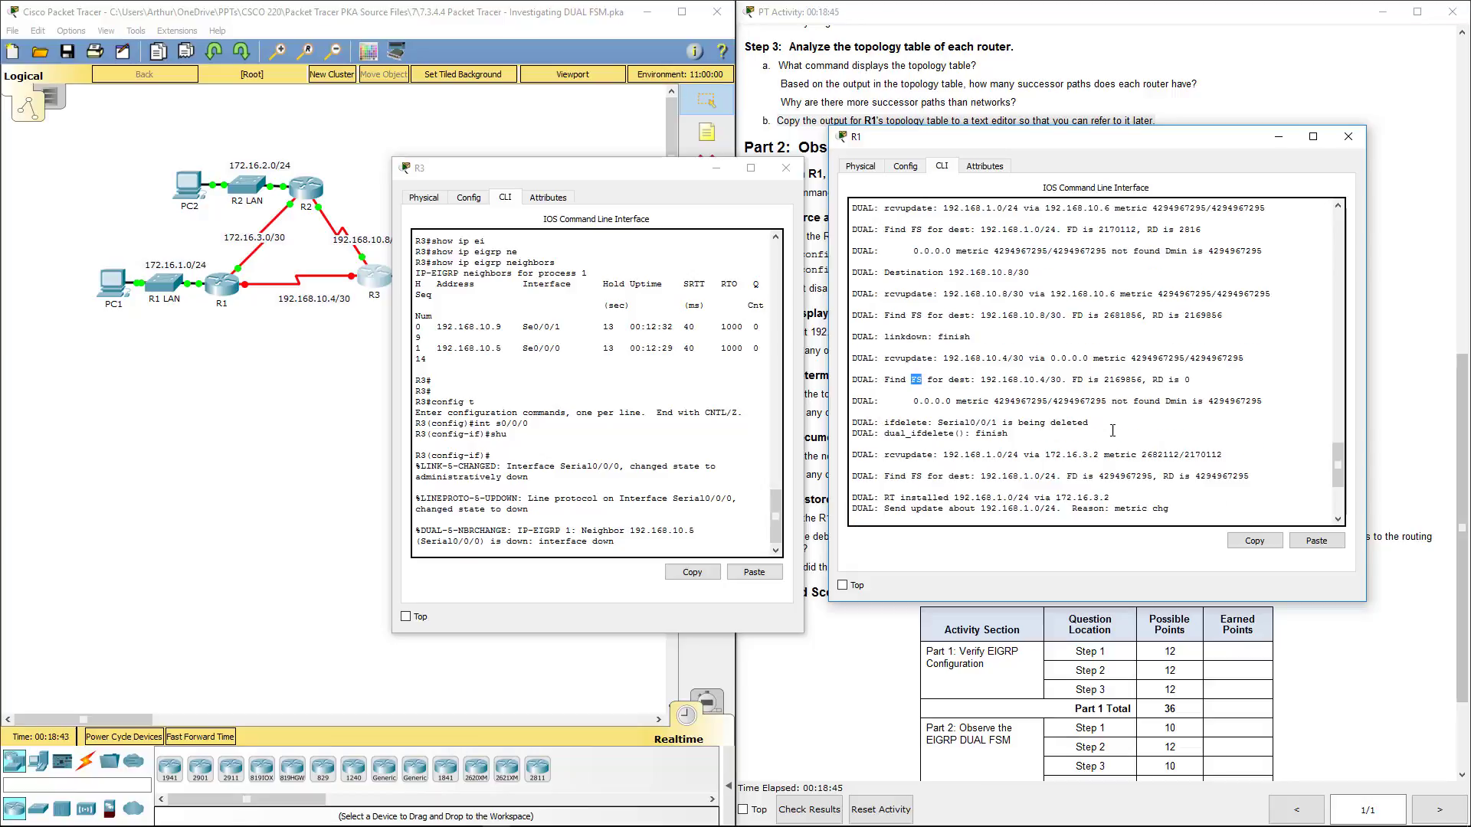
{"action": "scroll", "coordinate": [1103, 407], "scroll_direction": "down", "scroll_amount": 1}
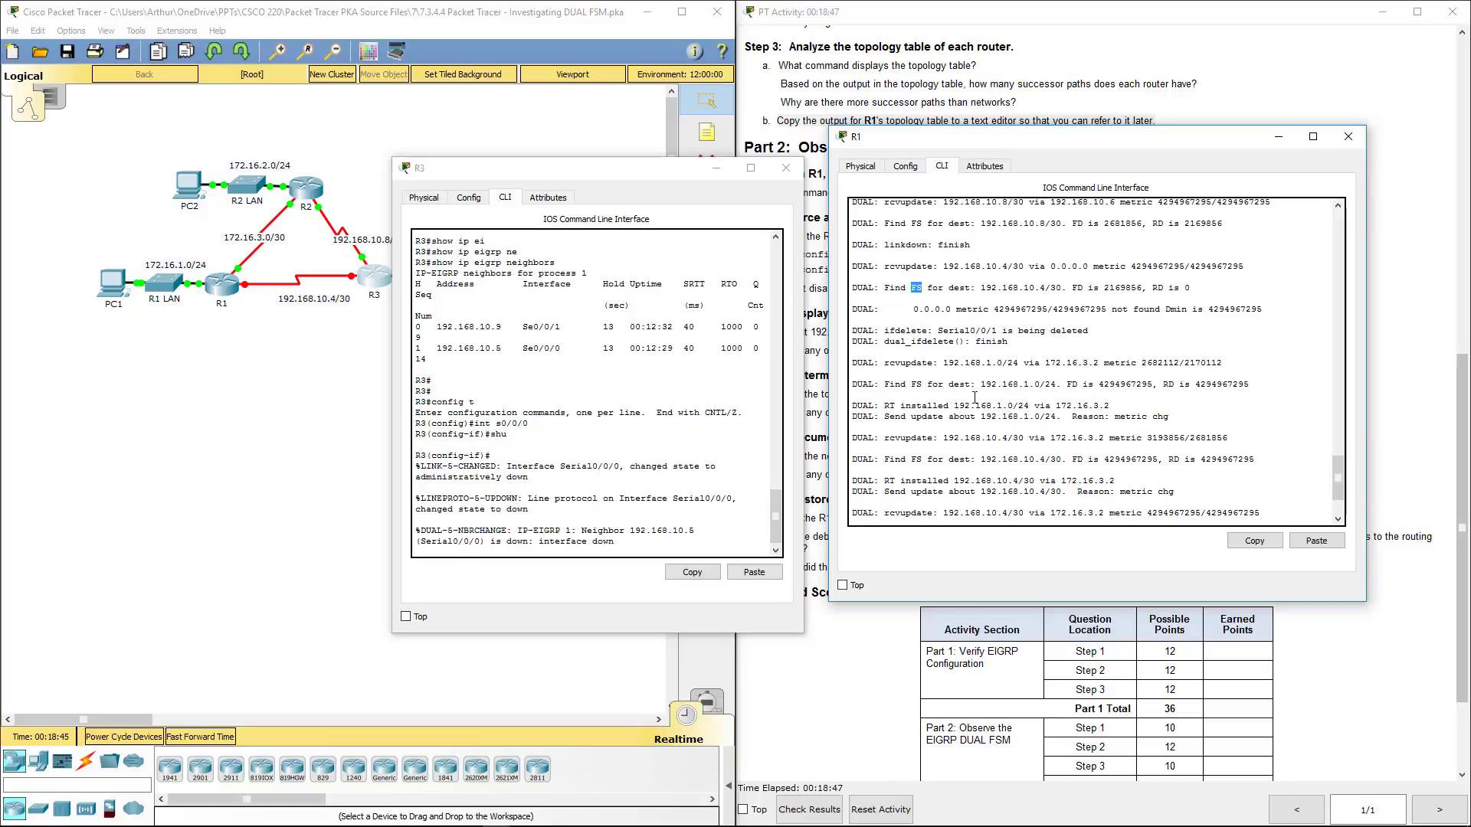
{"action": "scroll", "coordinate": [932, 371], "scroll_direction": "down", "scroll_amount": 2}
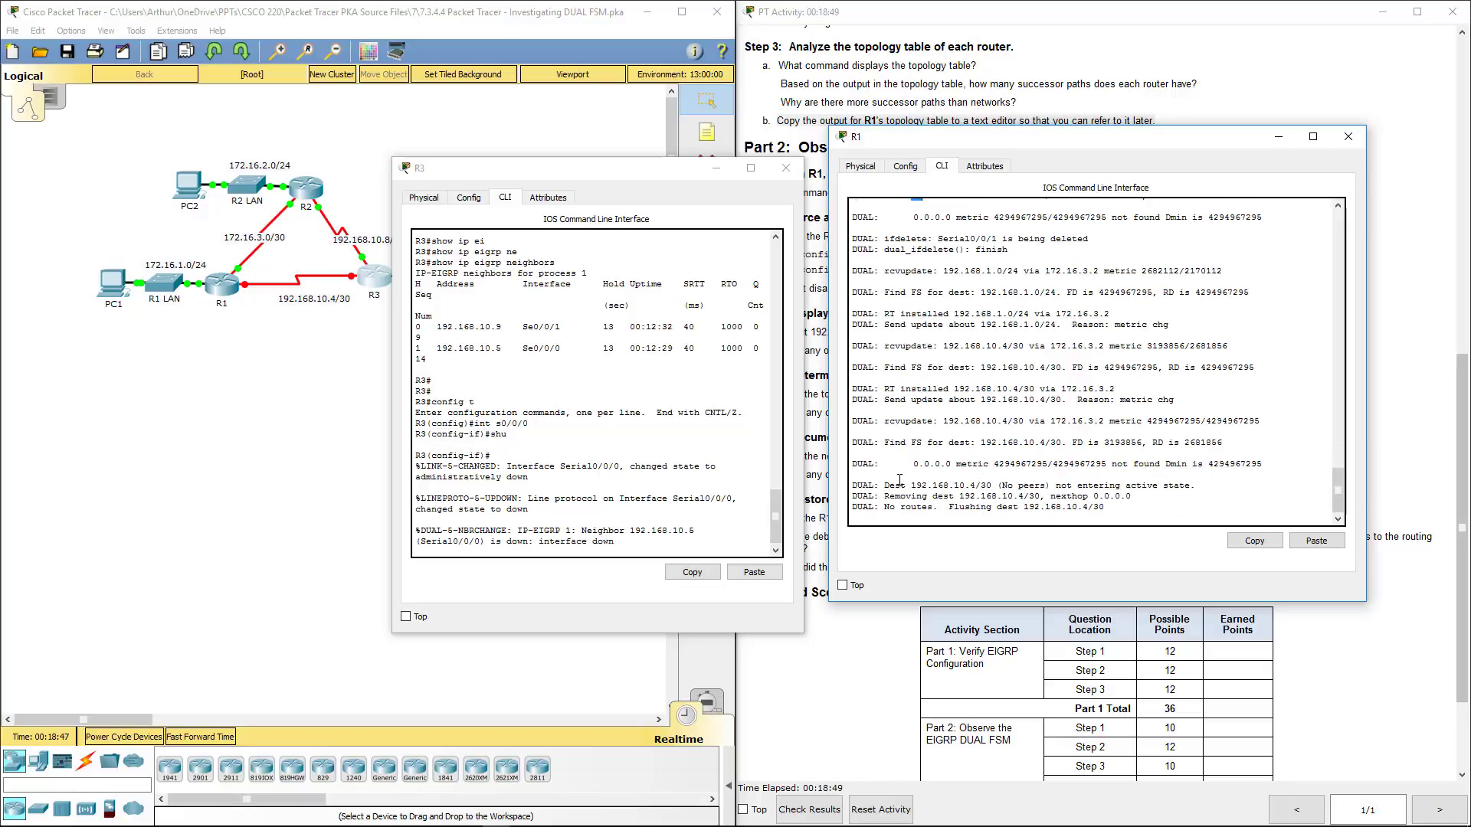
{"action": "left_click_drag", "start_coordinate": [894, 496], "coordinate": [1155, 496]}
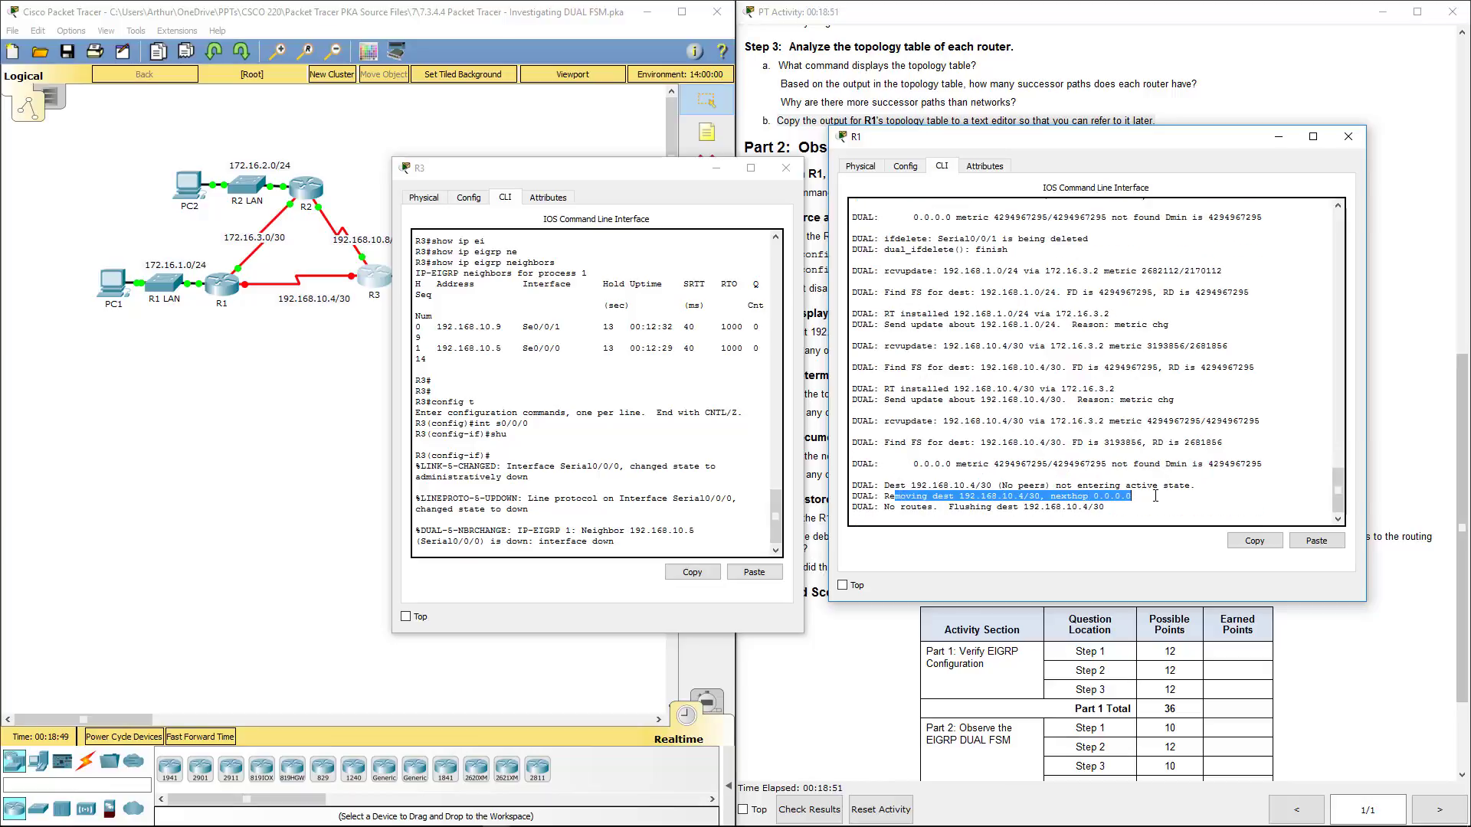
{"action": "left_click", "coordinate": [903, 505]}
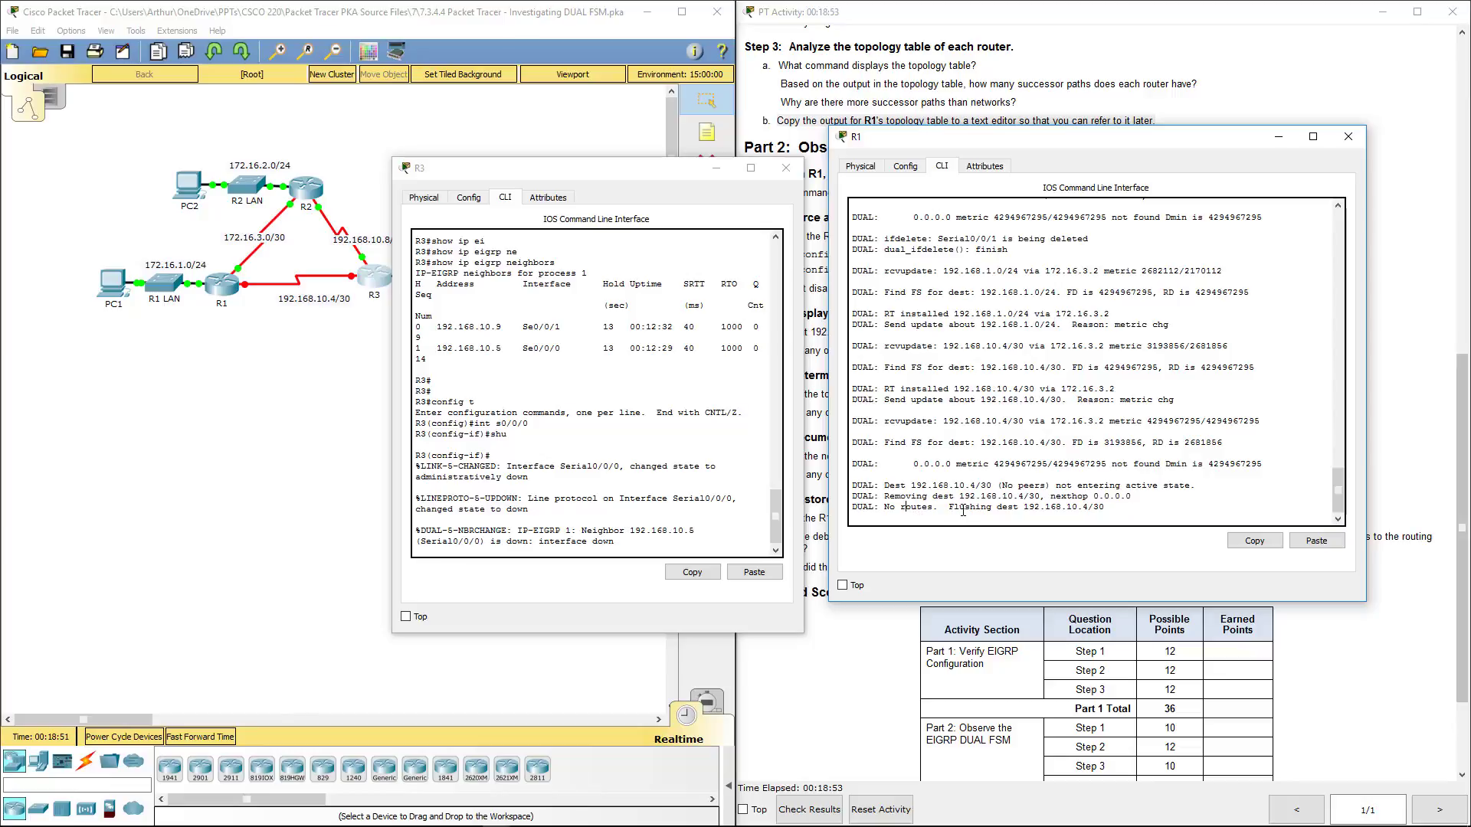
{"action": "left_click_drag", "start_coordinate": [964, 510], "coordinate": [1109, 508]}
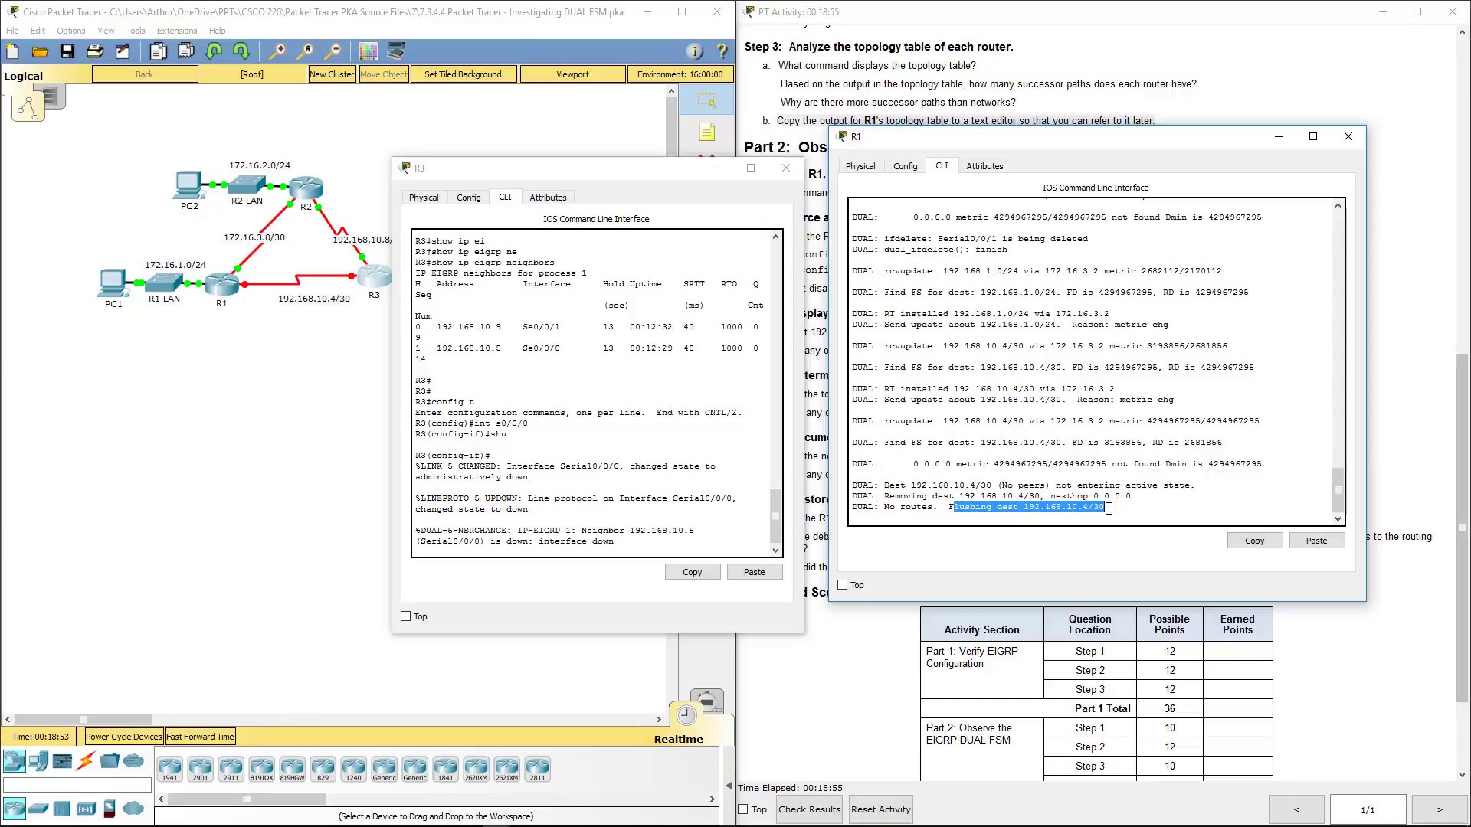
Step: Move the R3 and R1 windows off the activity instructions and read question b of Part 2 Step 2
{"action": "left_click", "coordinate": [1461, 529]}
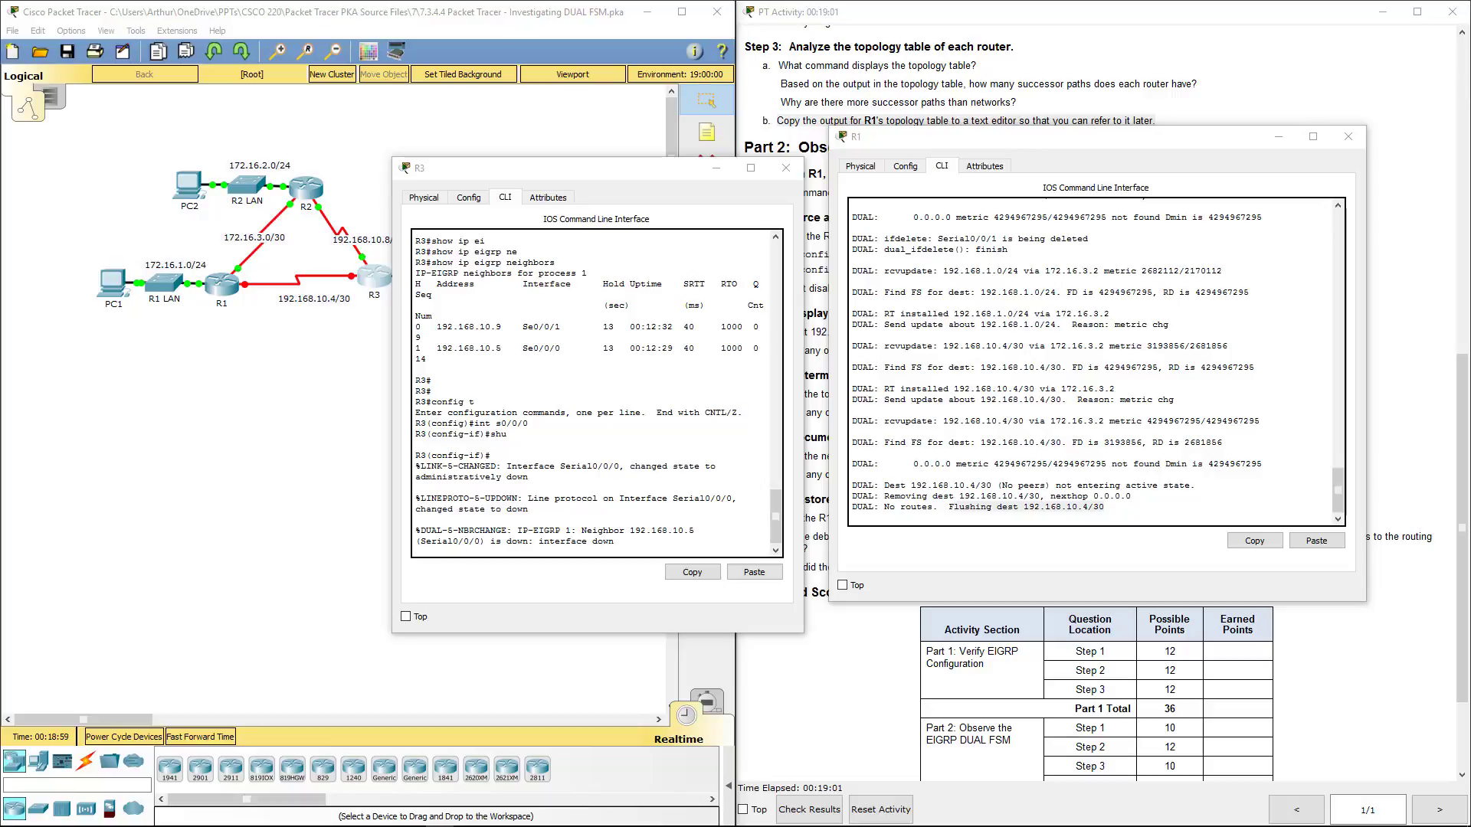
{"action": "left_click_drag", "start_coordinate": [584, 174], "coordinate": [259, 293]}
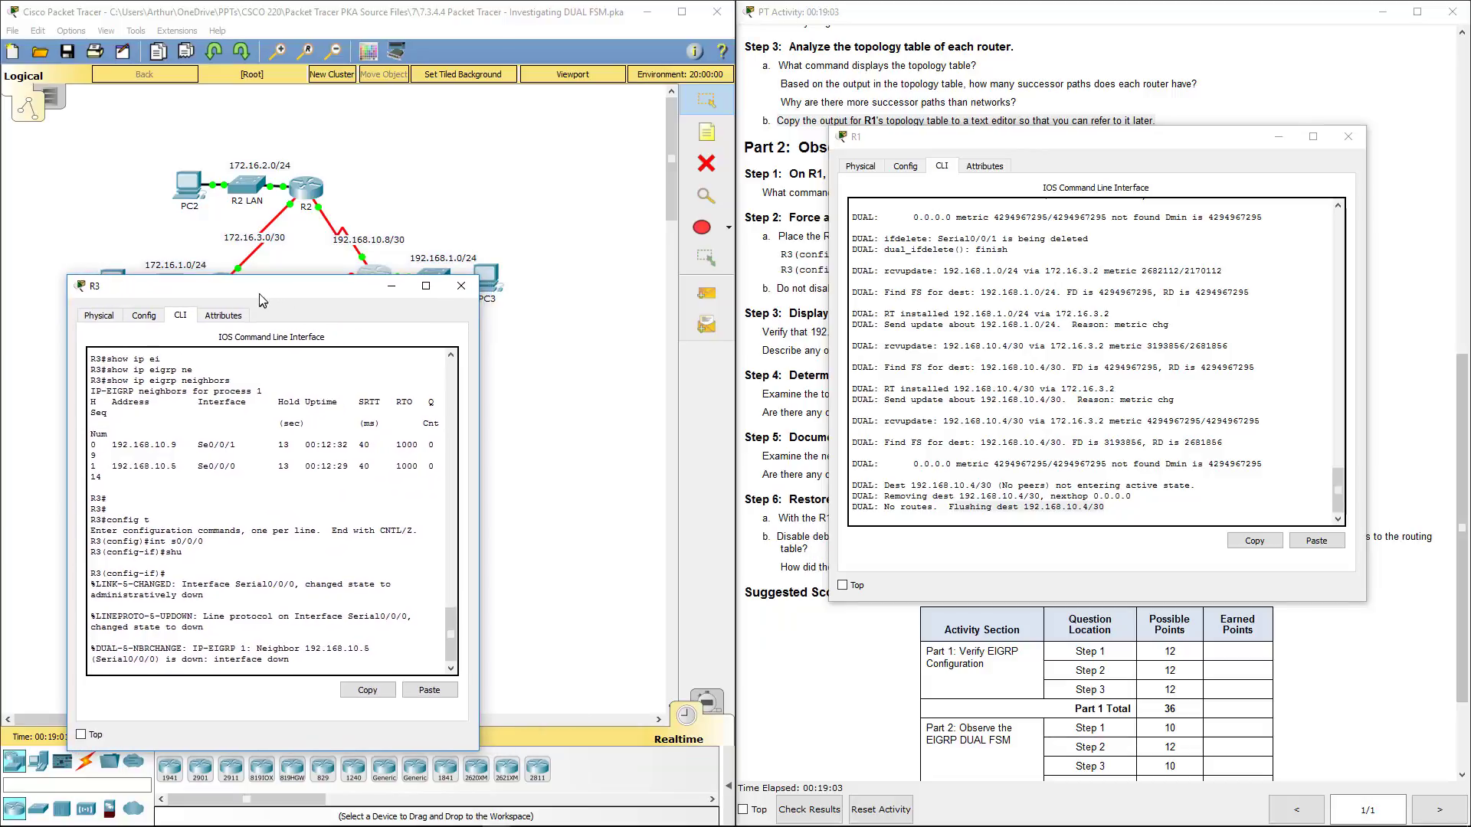
{"action": "left_click_drag", "start_coordinate": [1028, 144], "coordinate": [349, 295]}
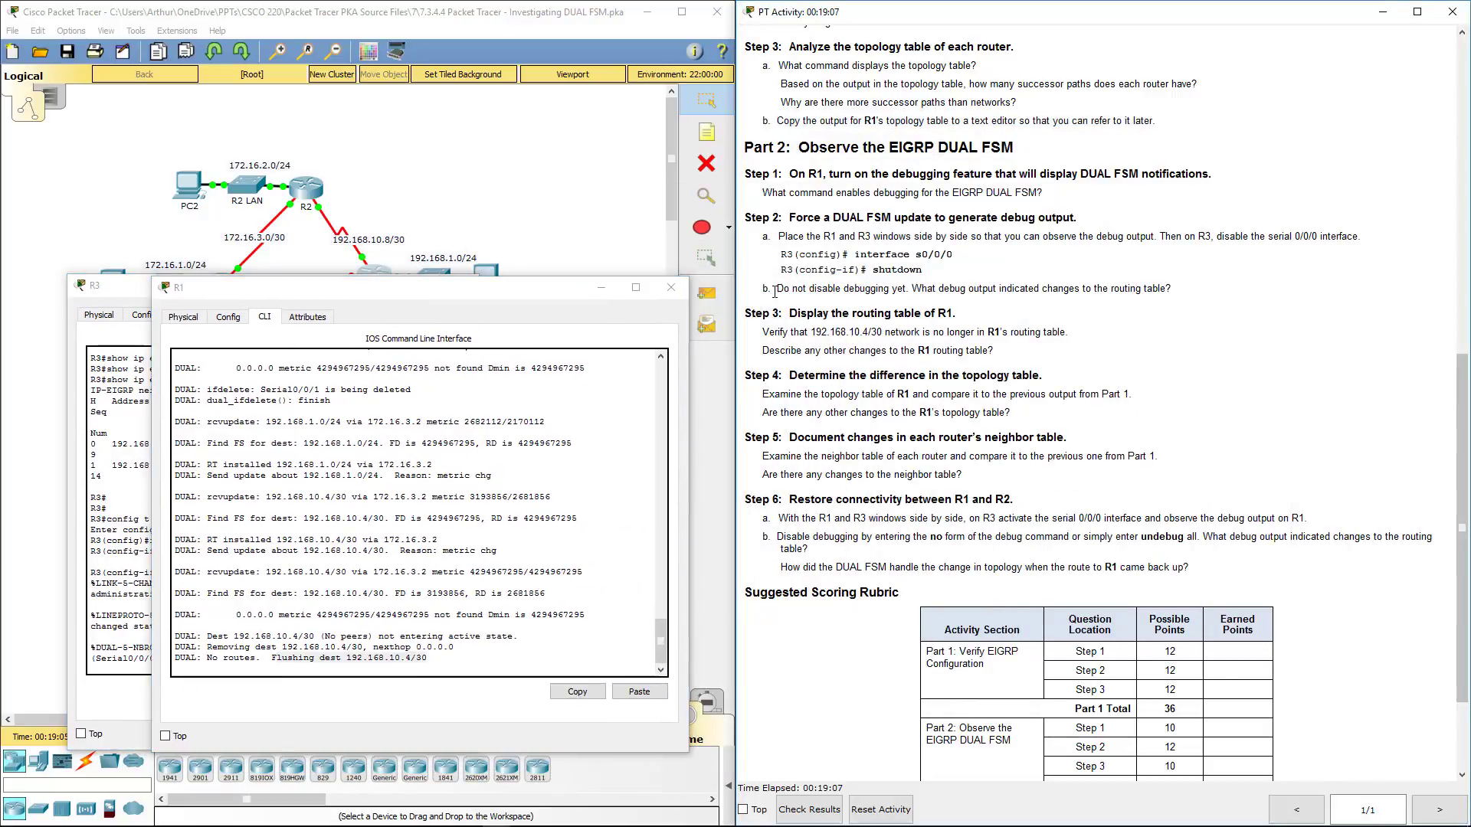
{"action": "left_click_drag", "start_coordinate": [775, 289], "coordinate": [1185, 291]}
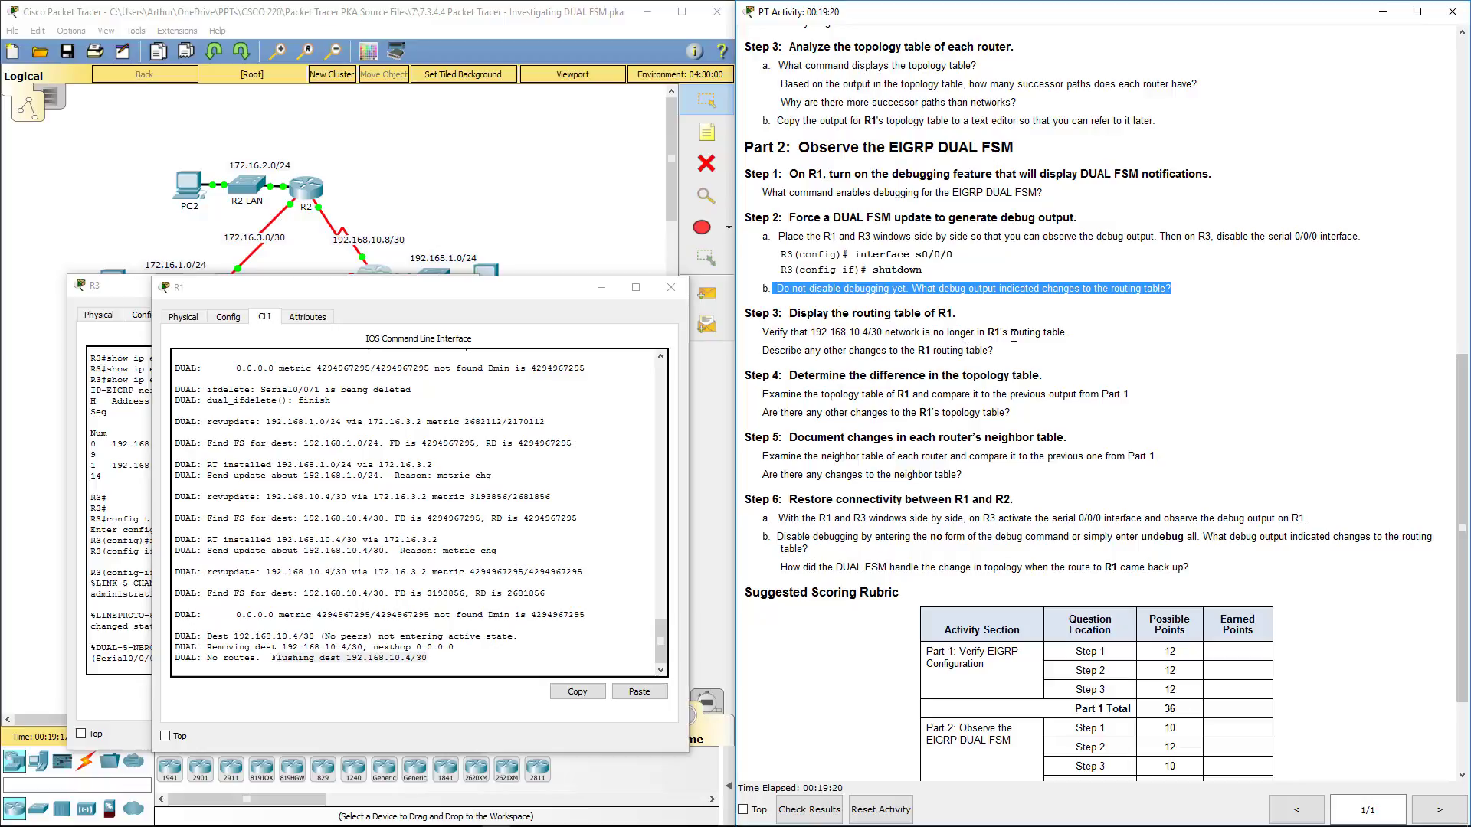
Step: Display R1's routing table with show ip route
{"action": "left_click_drag", "start_coordinate": [366, 296], "coordinate": [902, 262]}
{"action": "left_click", "coordinate": [886, 477]}
{"action": "key", "text": "Return"}
{"action": "key", "text": "Return"}
{"action": "key", "text": "Return"}
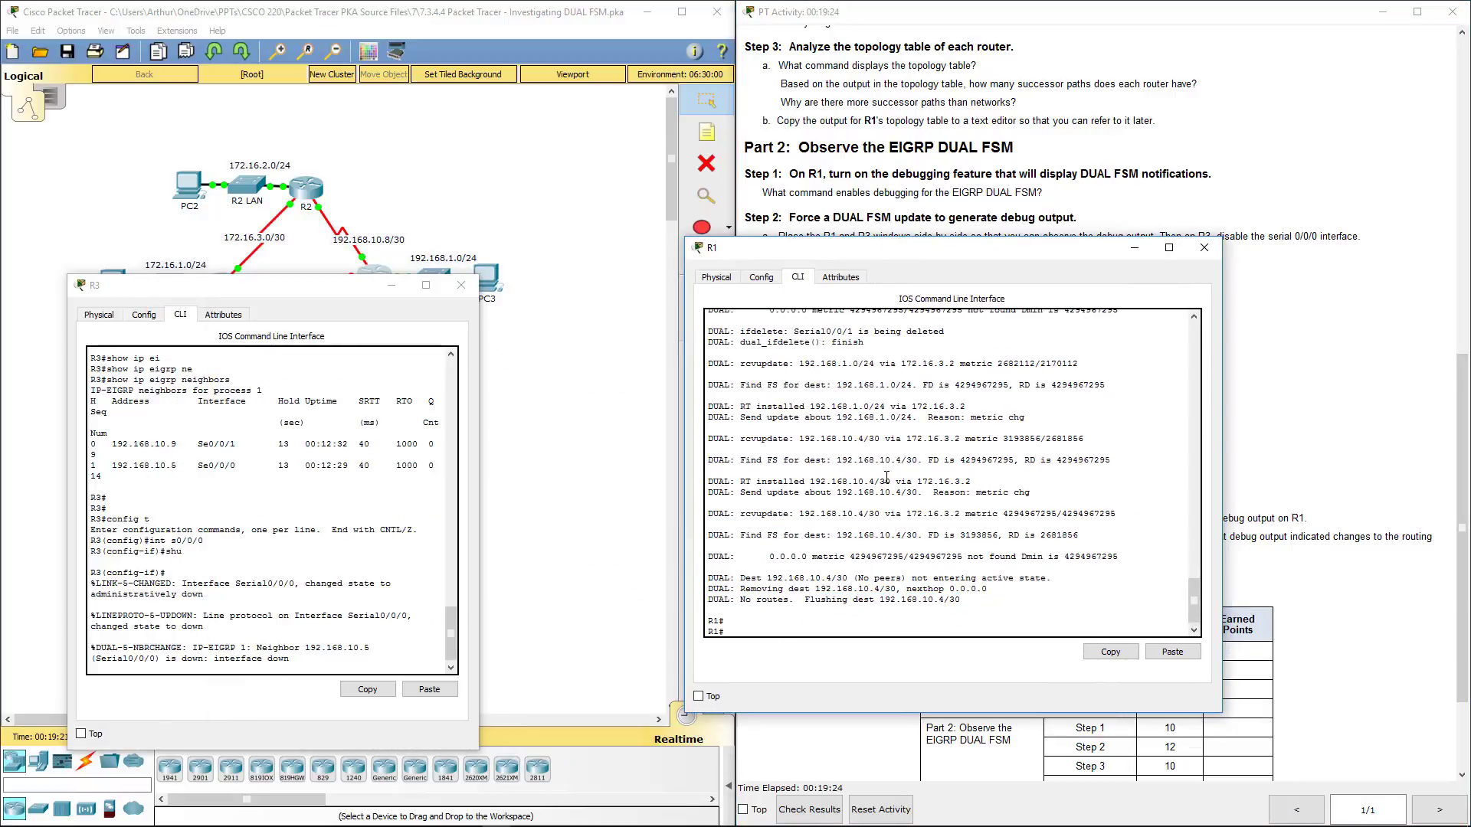
{"action": "type", "text": "show ip route"}
{"action": "key", "text": "Return"}
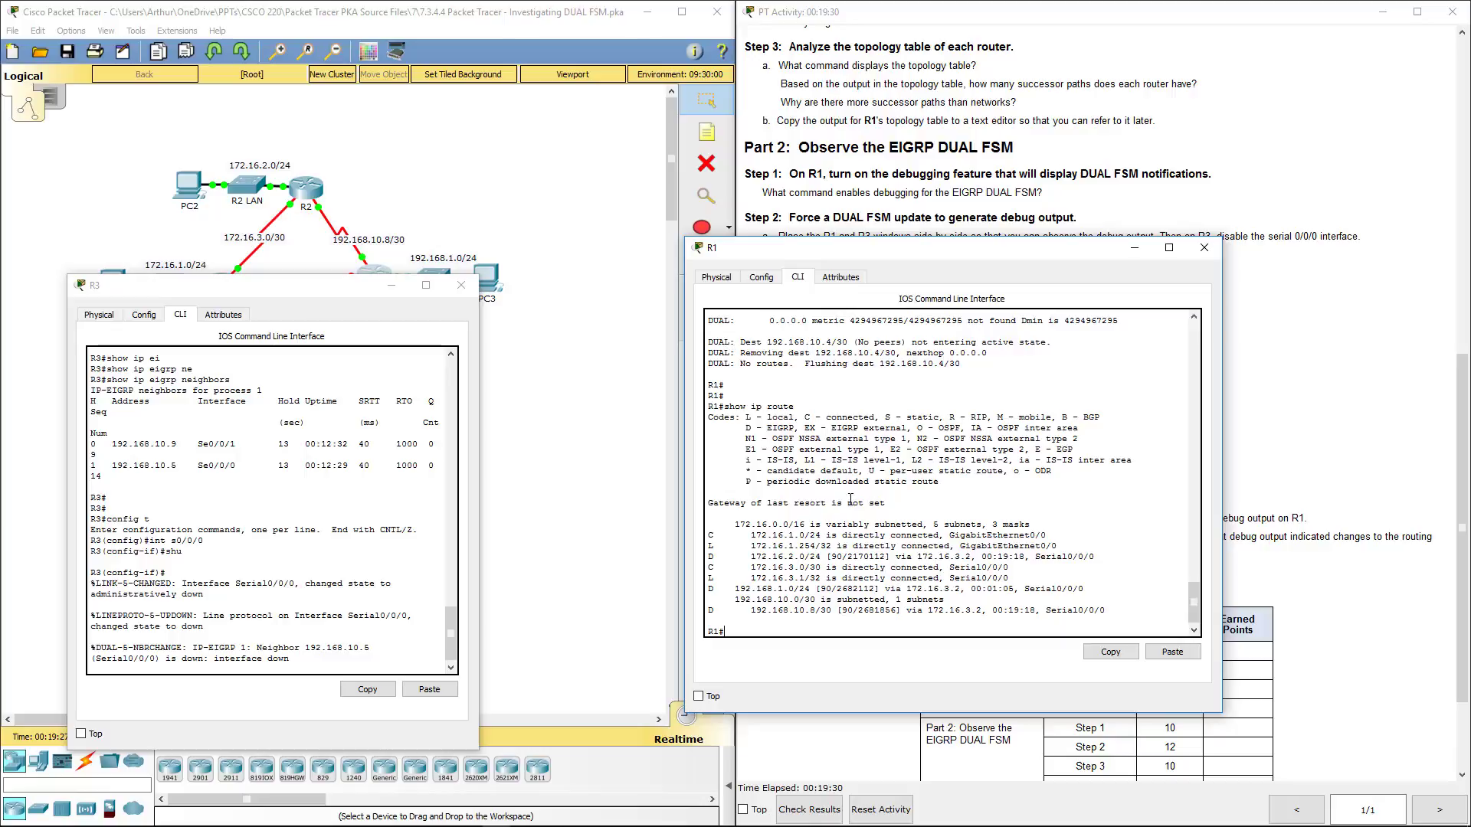
Step: Uncover the instructions and examine R1's 192.168.1.0/24 and 192.168.10.0 routes for the changes asked about in Step 3
{"action": "left_click_drag", "start_coordinate": [990, 258], "coordinate": [484, 223]}
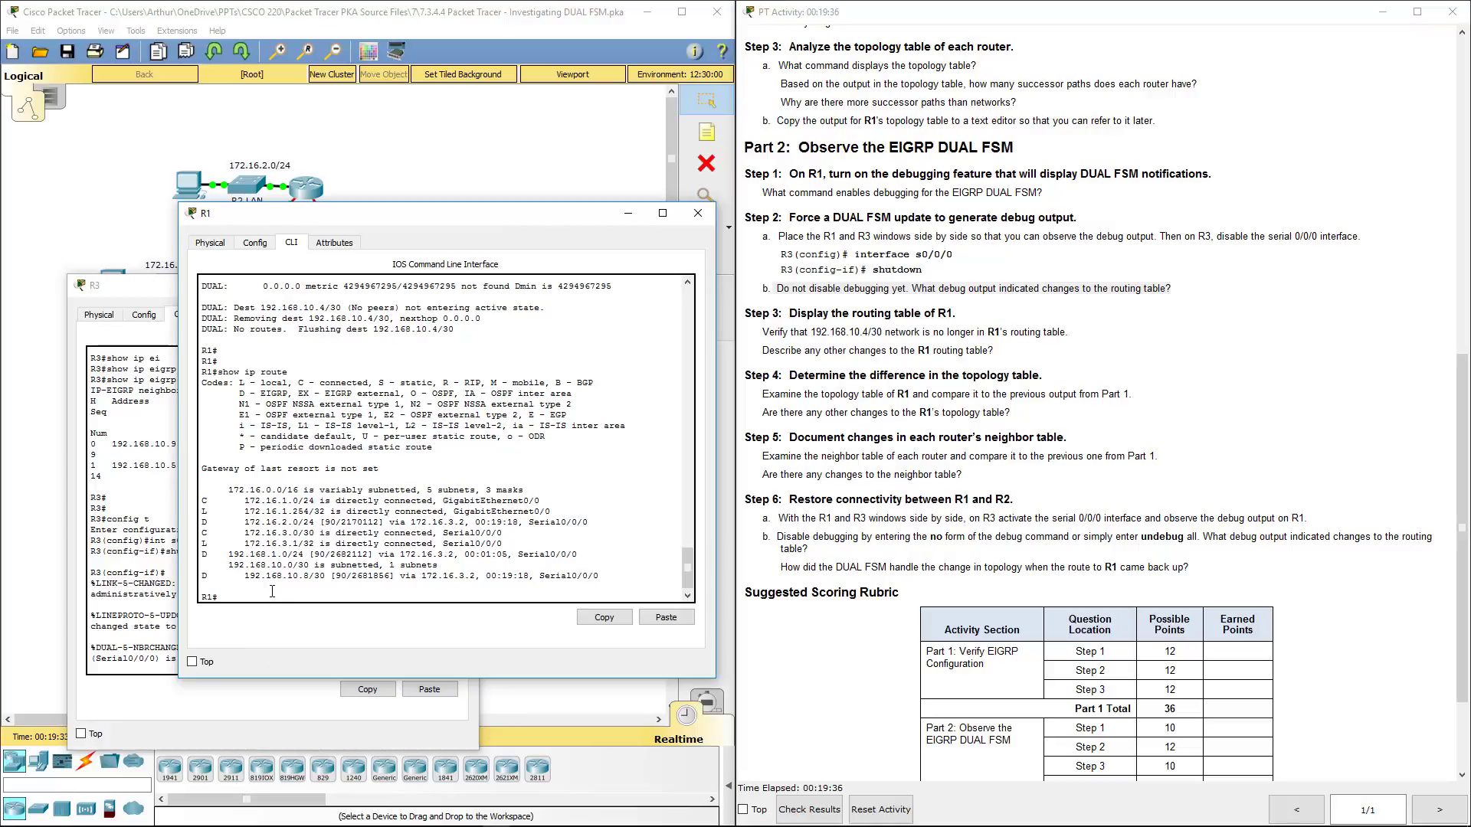
{"action": "double_click", "coordinate": [276, 565]}
{"action": "left_click", "coordinate": [238, 573]}
{"action": "left_click_drag", "start_coordinate": [228, 565], "coordinate": [461, 566]}
{"action": "left_click_drag", "start_coordinate": [244, 575], "coordinate": [602, 576]}
{"action": "left_click_drag", "start_coordinate": [231, 553], "coordinate": [581, 557]}
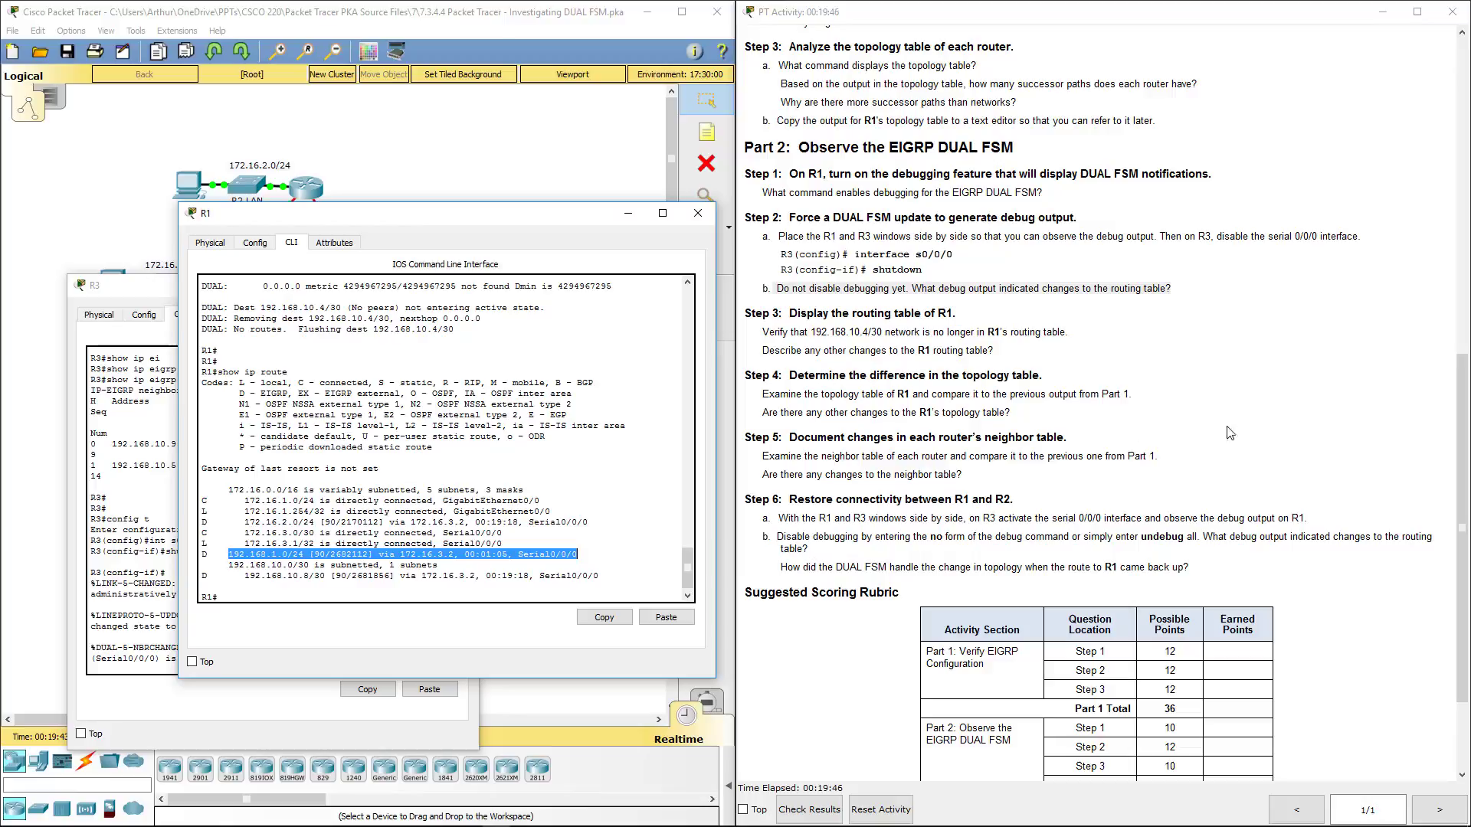
{"action": "left_click", "coordinate": [824, 391]}
{"action": "left_click_drag", "start_coordinate": [775, 350], "coordinate": [806, 351]}
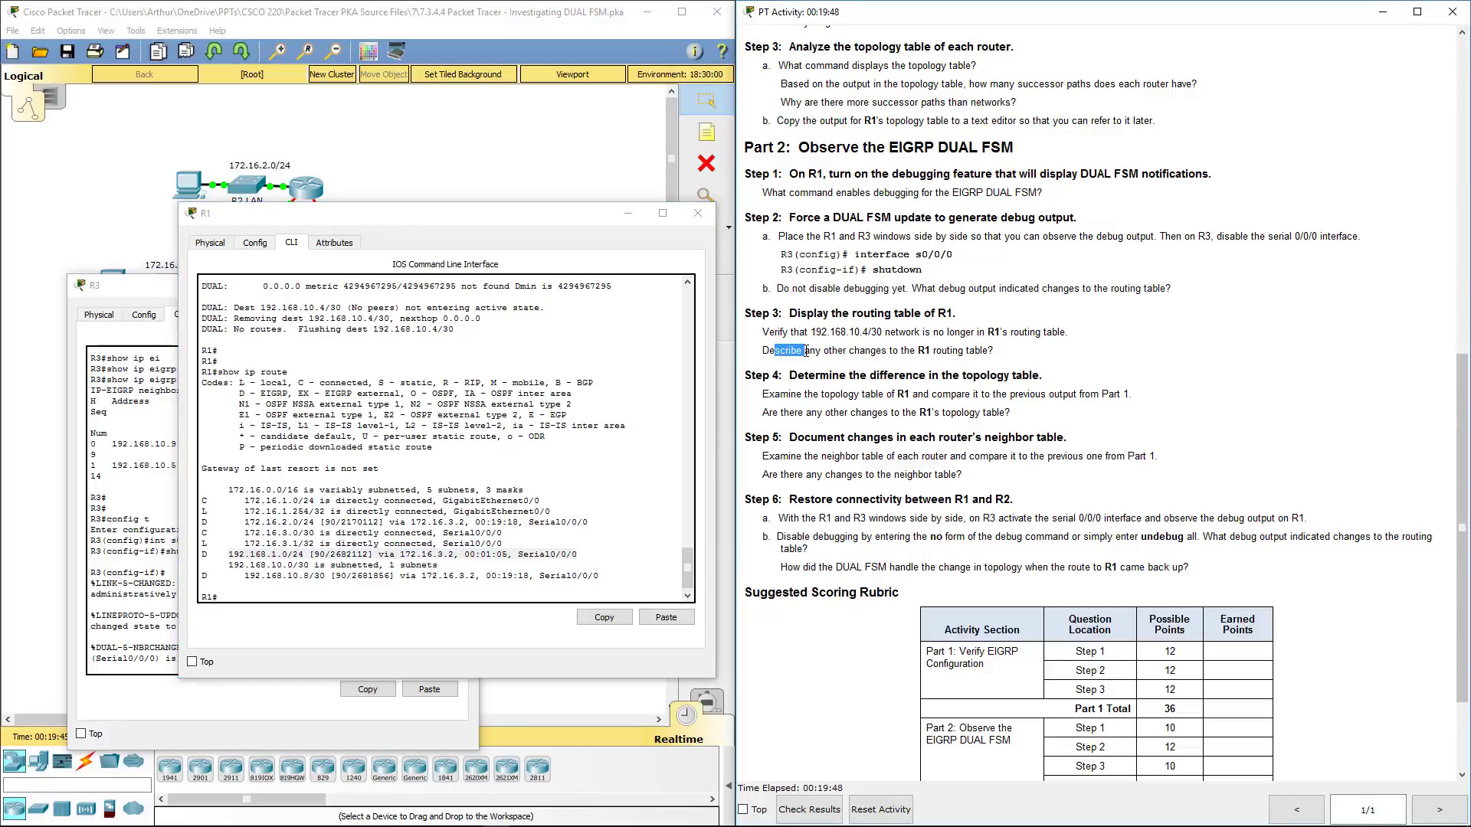
{"action": "left_click", "coordinate": [789, 350]}
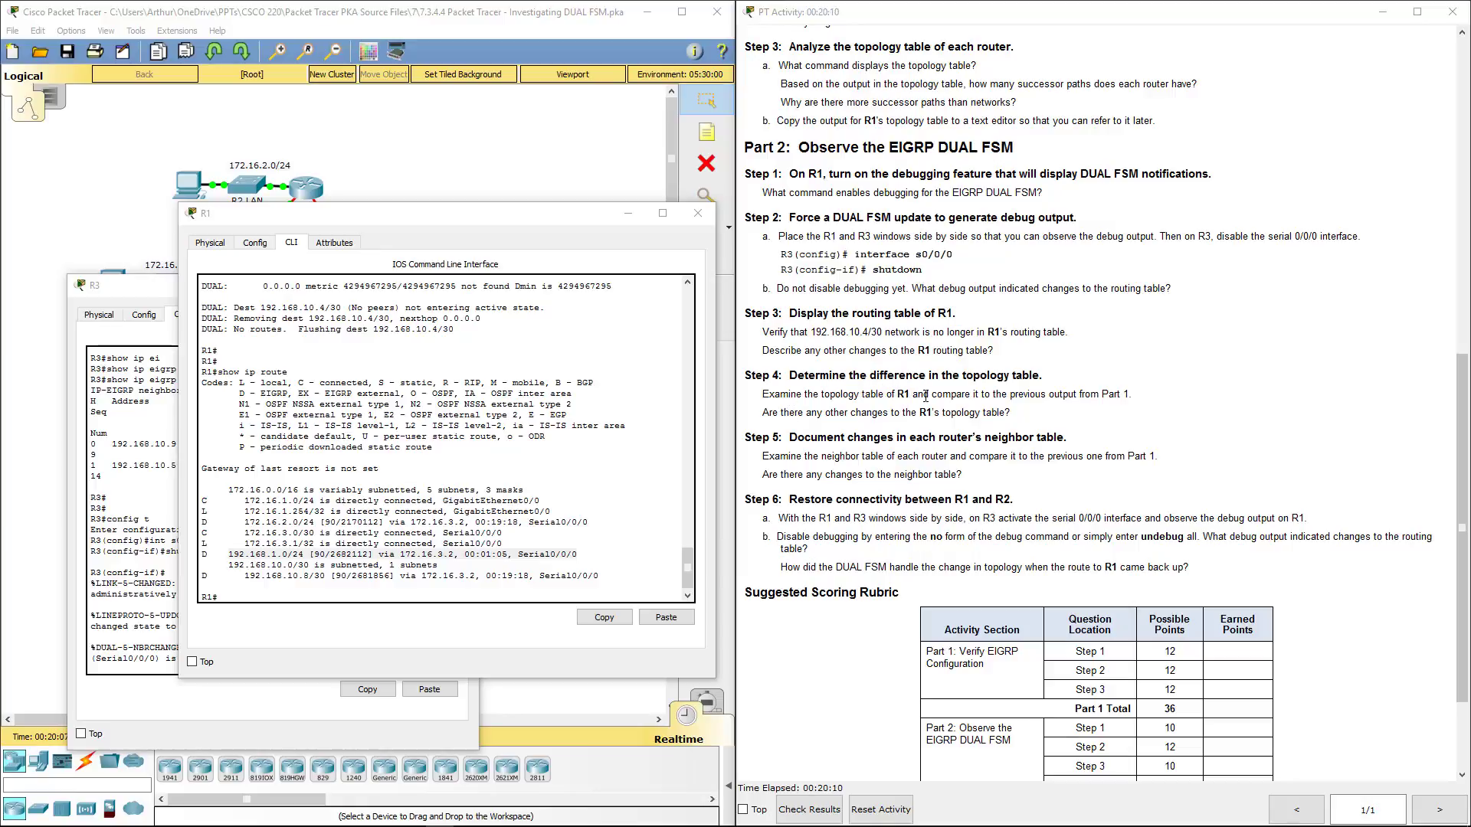
Step: Space out R1's command line with blank prompts and display its EIGRP topology table with show ip eigrp top
{"action": "left_click", "coordinate": [448, 441]}
{"action": "key", "text": "Return"}
{"action": "key", "text": "Return"}
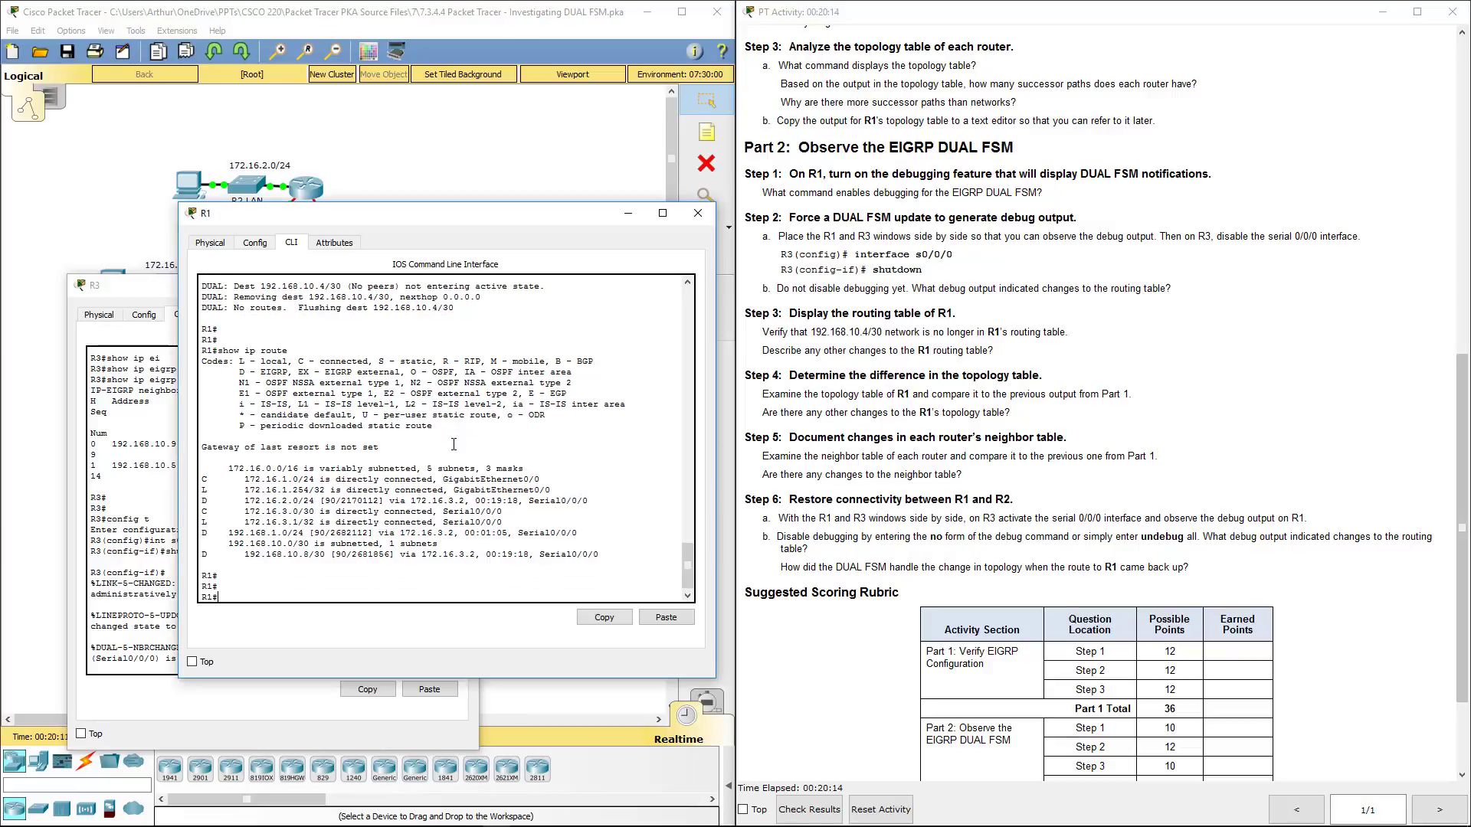
{"action": "key", "text": "Return"}
{"action": "key", "text": "Return"}
{"action": "key", "text": "Return"}
{"action": "key", "text": "Return"}
{"action": "key", "text": "Return"}
{"action": "key", "text": "Return"}
{"action": "key", "text": "Return"}
{"action": "key", "text": "Return"}
{"action": "key", "text": "Return"}
{"action": "key", "text": "Return"}
{"action": "key", "text": "Return"}
{"action": "key", "text": "Return"}
{"action": "key", "text": "Return"}
{"action": "type", "text": "show ip ei"}
{"action": "key", "text": "Tab"}
{"action": "type", "text": "top"}
{"action": "key", "text": "Return"}
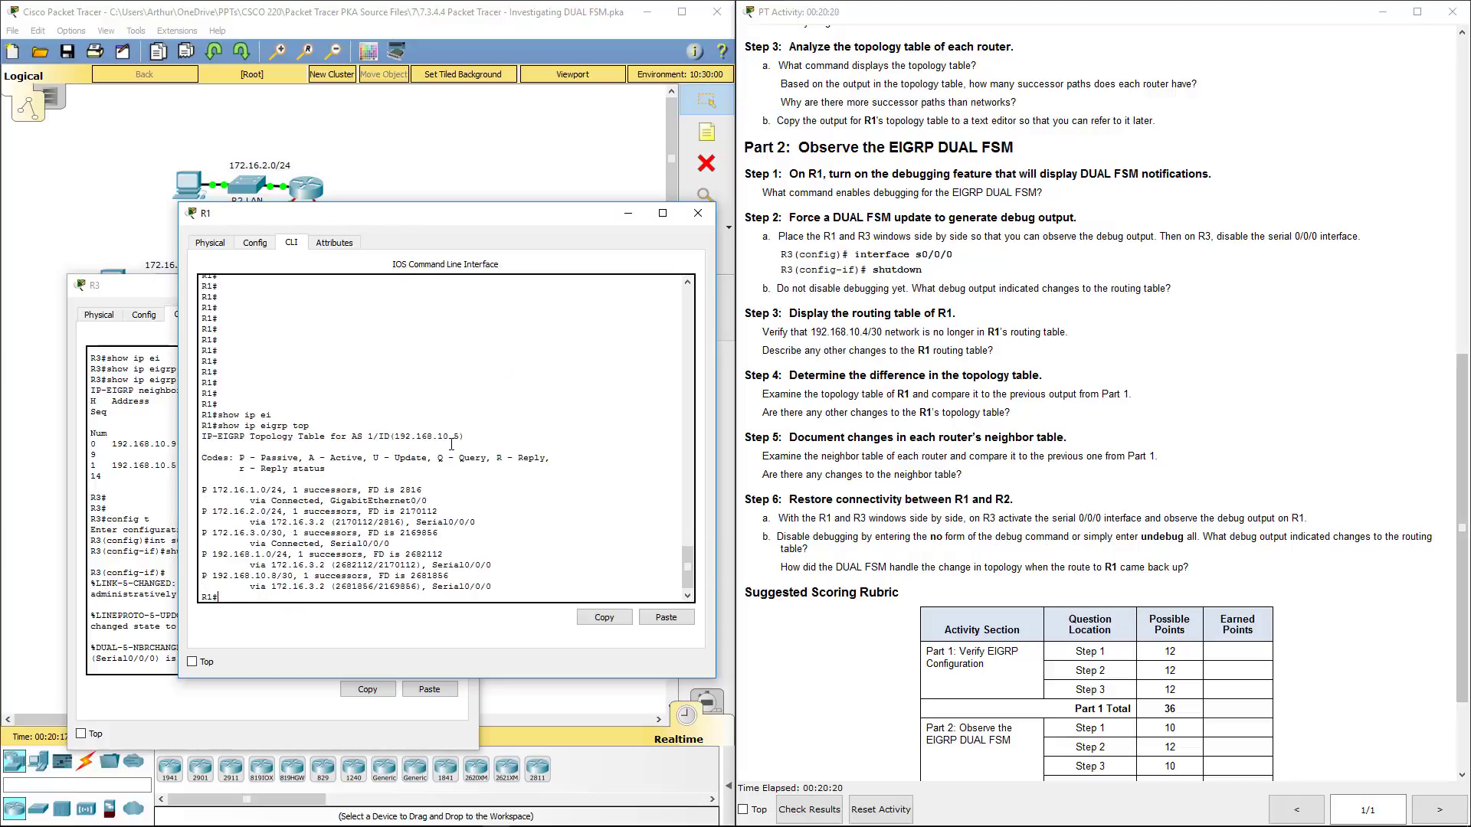
Step: Place R1 beside the topology output saved in Notepad and compare the entries for 192.168.1.0/24 and 192.168.10.4/30
{"action": "left_click_drag", "start_coordinate": [563, 215], "coordinate": [1166, 136]}
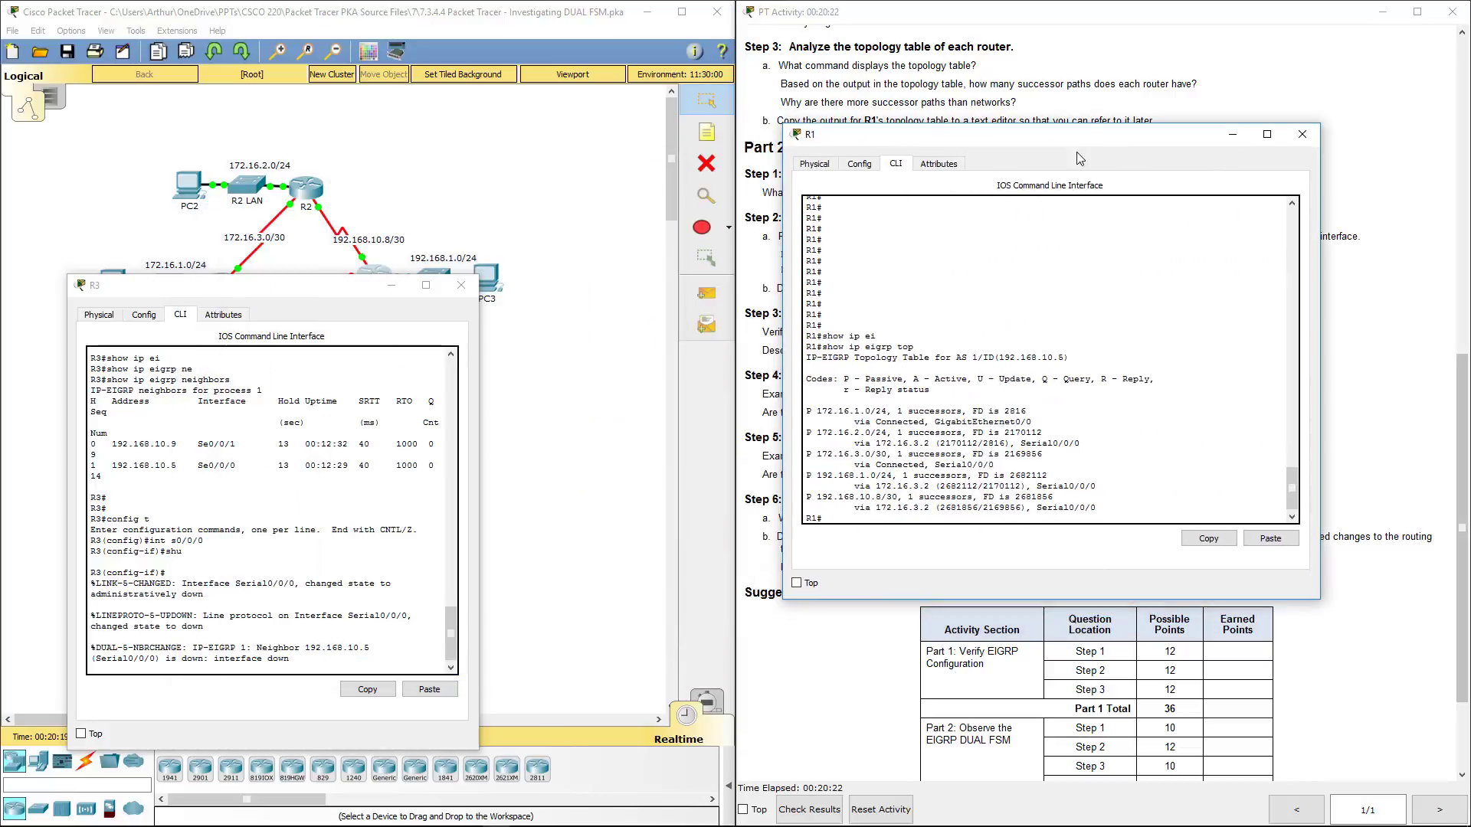
{"action": "key", "text": "alt+Tab"}
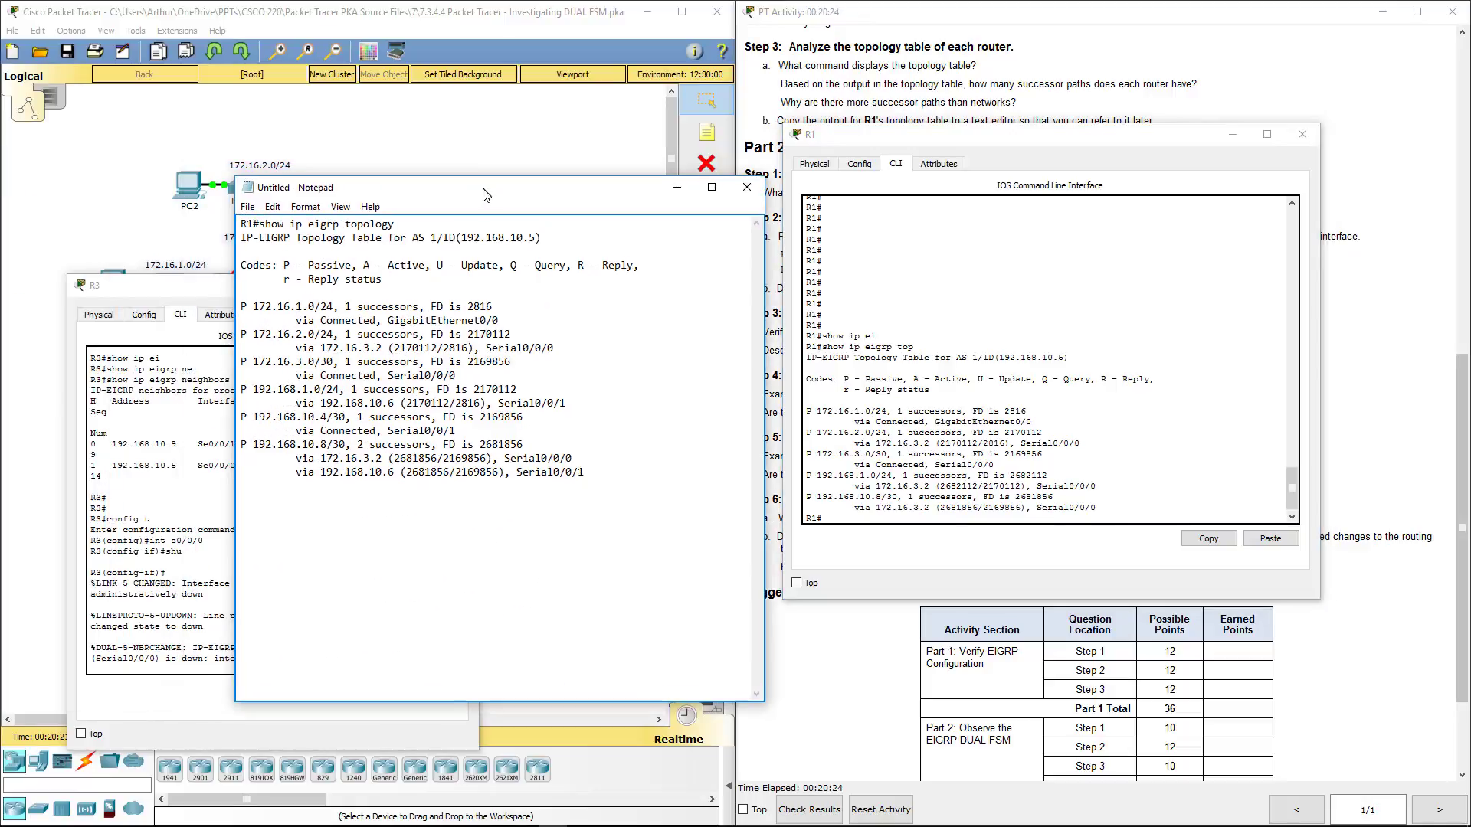
{"action": "left_click_drag", "start_coordinate": [484, 199], "coordinate": [477, 198]}
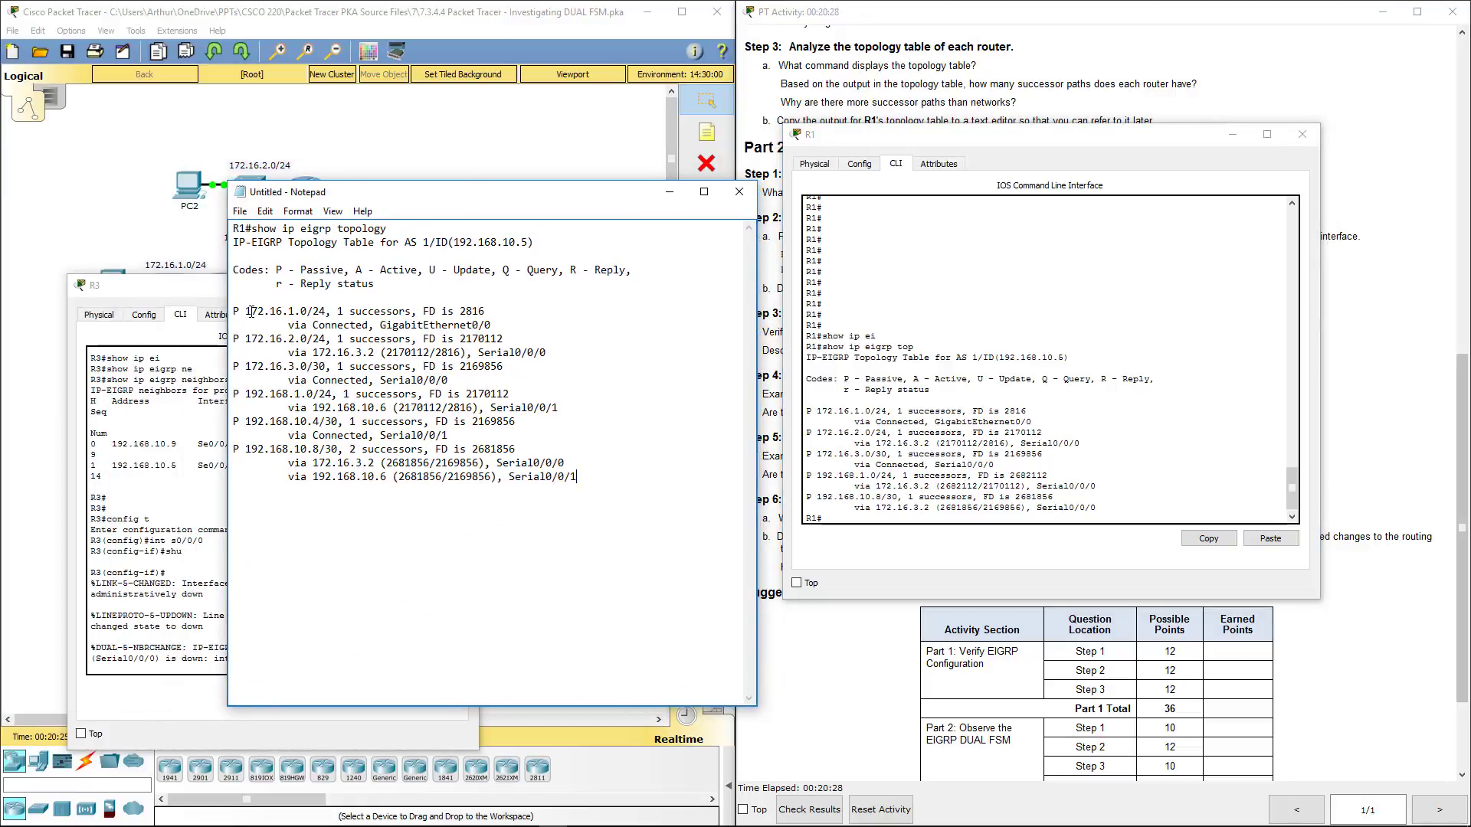
{"action": "left_click", "coordinate": [260, 338]}
{"action": "left_click_drag", "start_coordinate": [232, 394], "coordinate": [616, 406]}
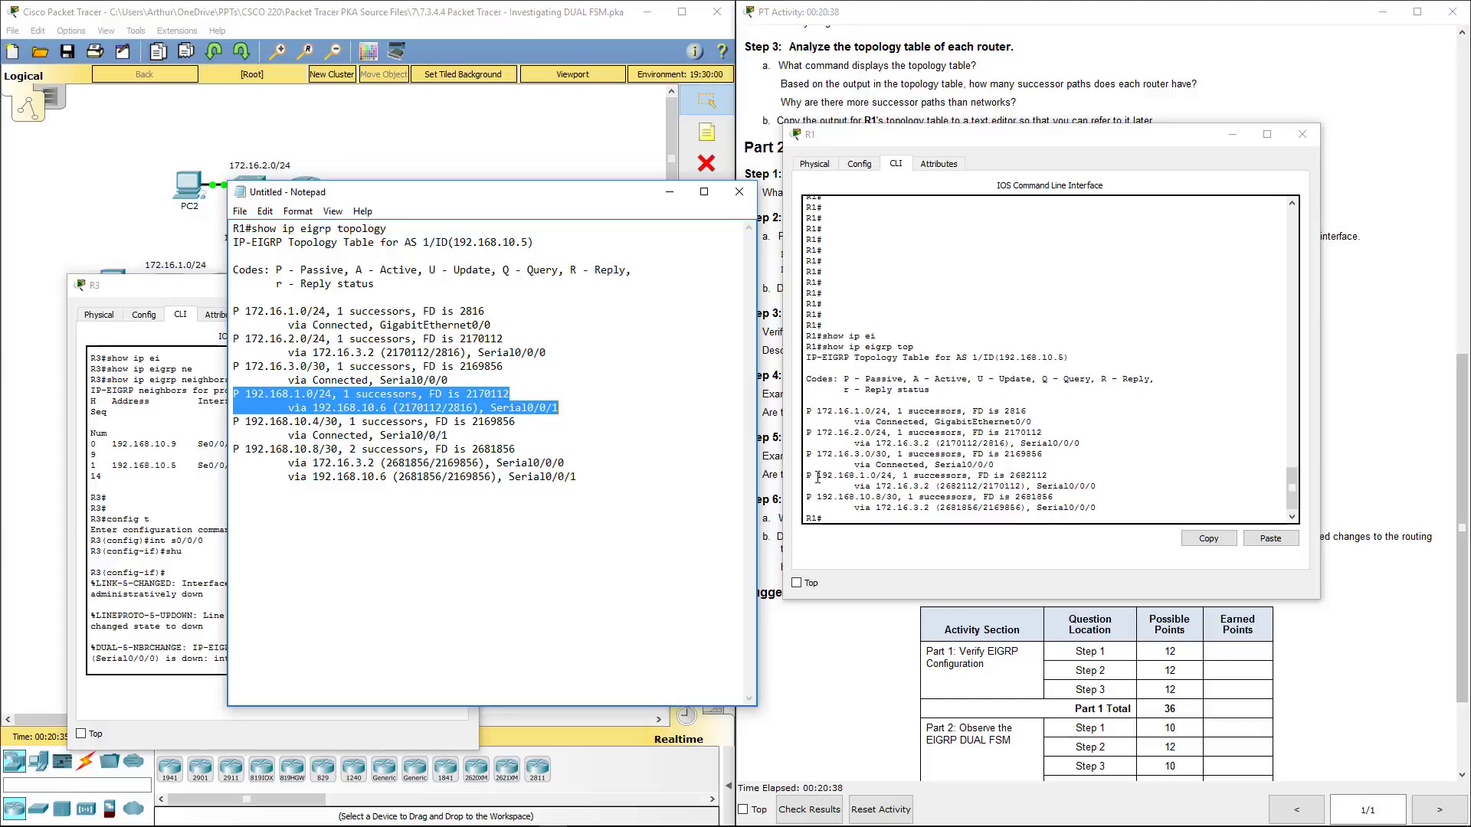
{"action": "left_click_drag", "start_coordinate": [813, 477], "coordinate": [1090, 485]}
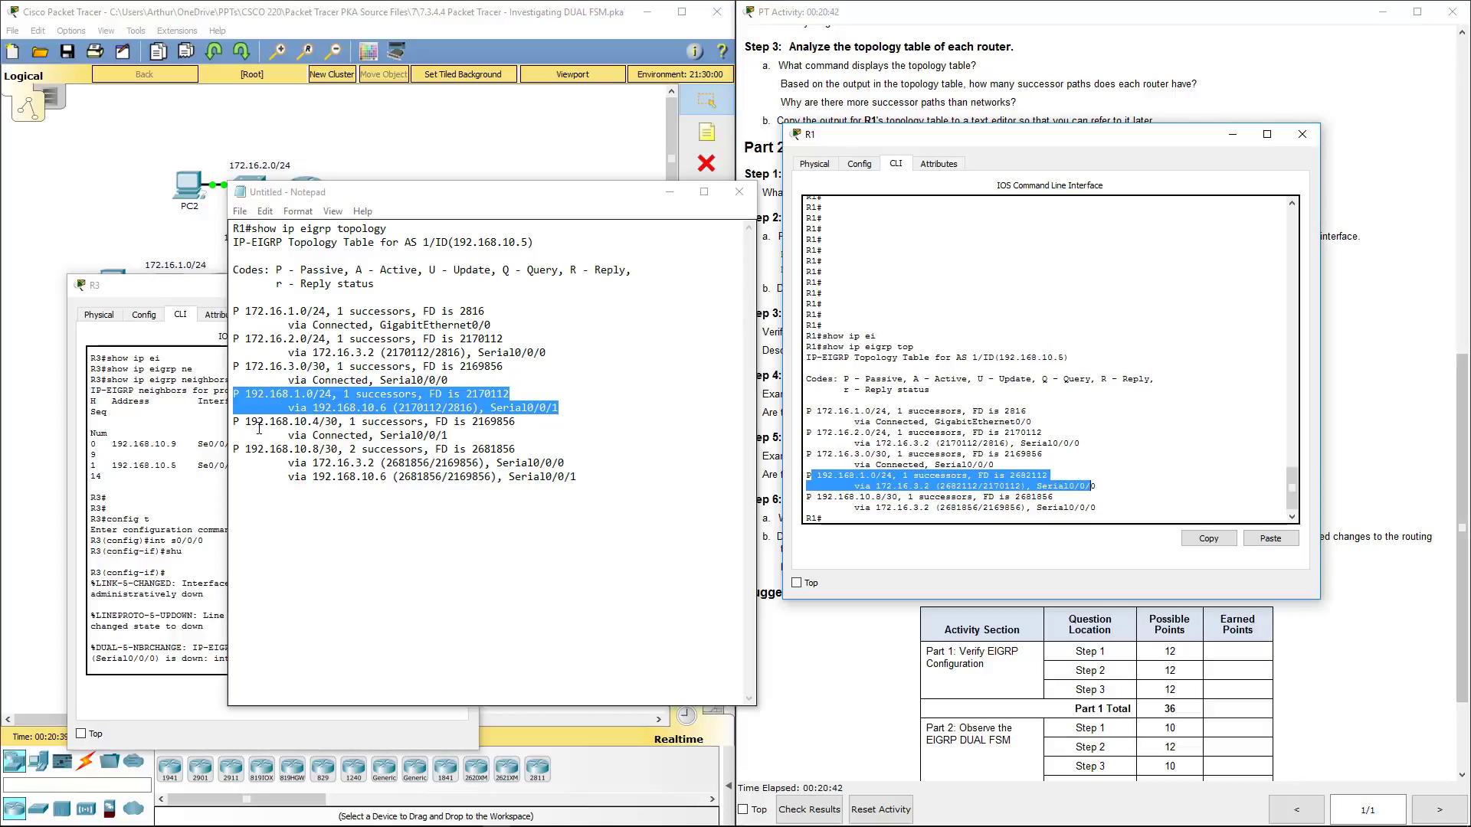
{"action": "left_click_drag", "start_coordinate": [233, 421], "coordinate": [559, 435]}
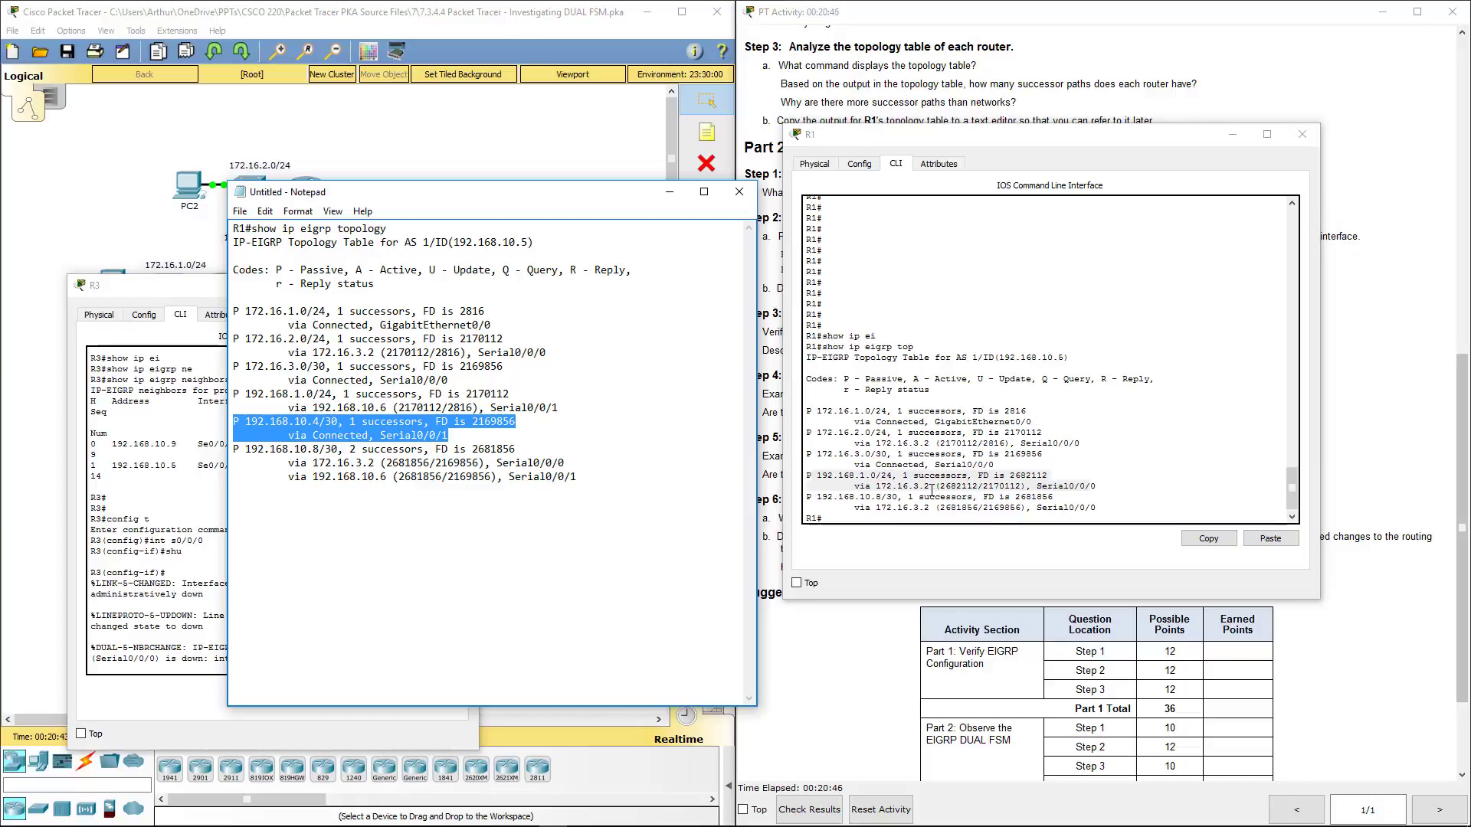
{"action": "left_click", "coordinate": [390, 544]}
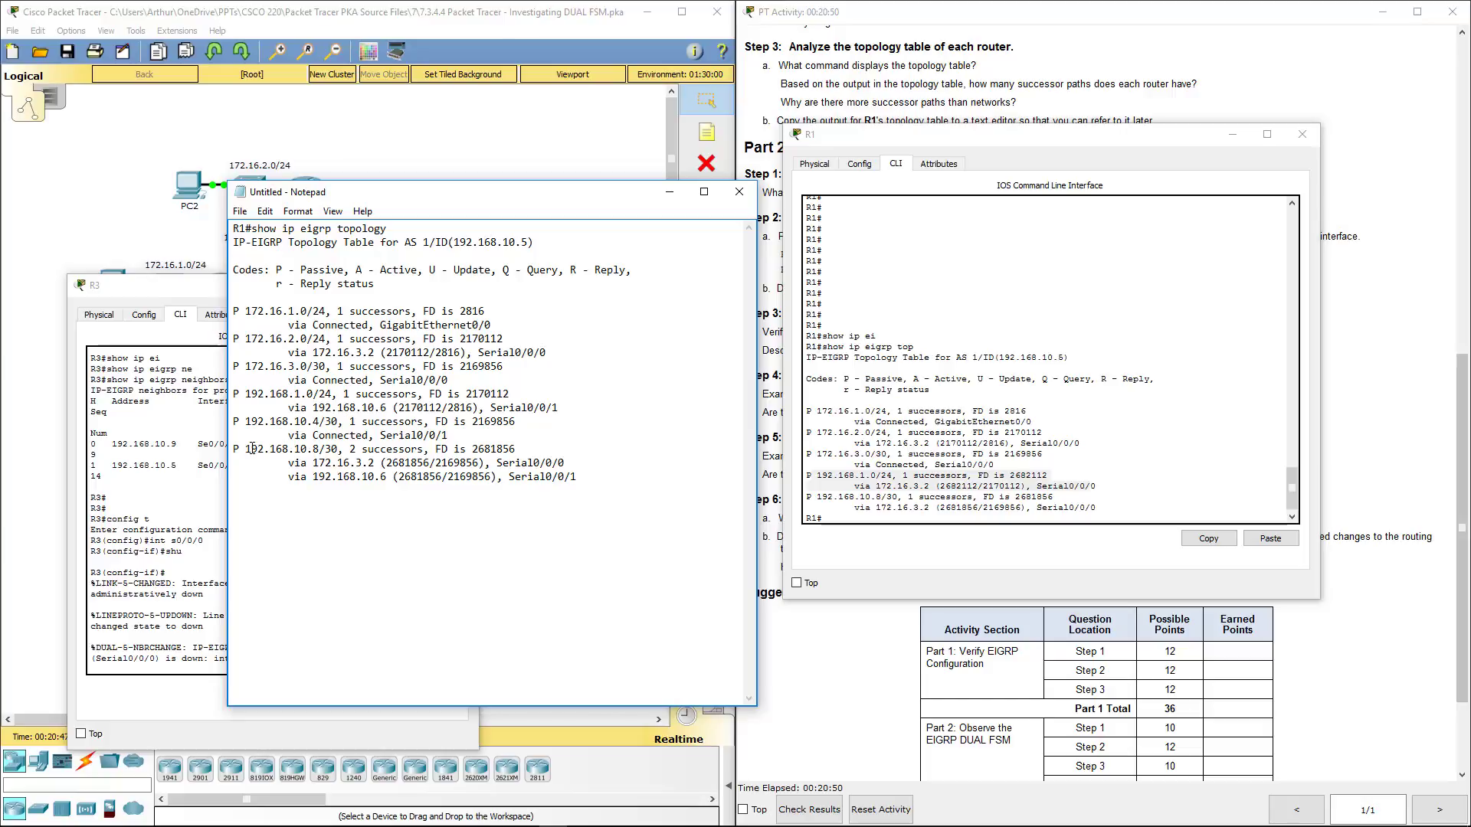
Step: Compare the successor paths to 192.168.10.8/30 in the saved Notepad output and R1's current topology table, then leave Notepad
{"action": "left_click_drag", "start_coordinate": [232, 449], "coordinate": [587, 480]}
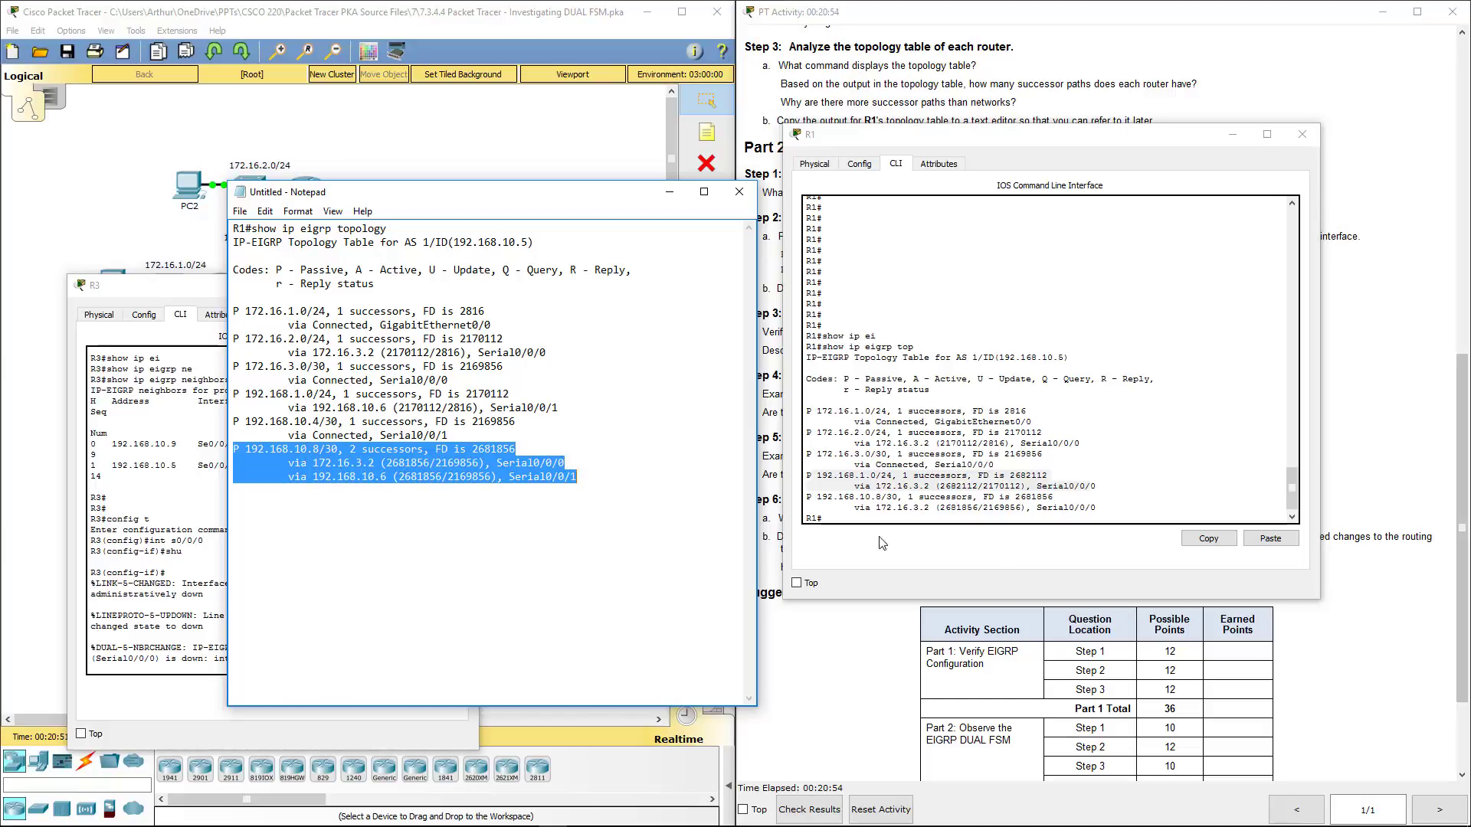
{"action": "left_click", "coordinate": [1011, 538]}
{"action": "left_click_drag", "start_coordinate": [818, 497], "coordinate": [1100, 509]}
{"action": "left_click", "coordinate": [428, 558]}
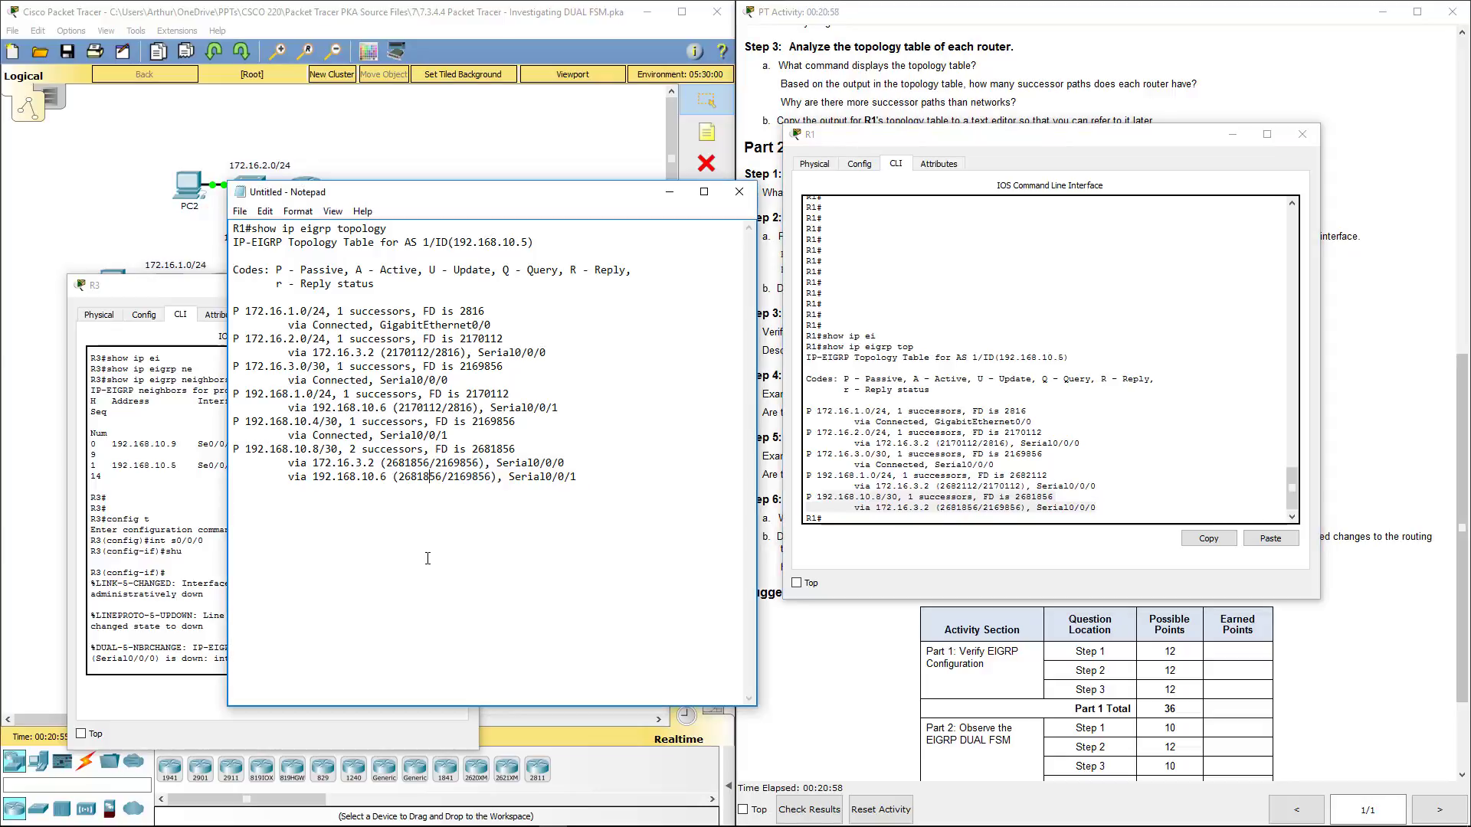
{"action": "left_click_drag", "start_coordinate": [277, 480], "coordinate": [586, 492]}
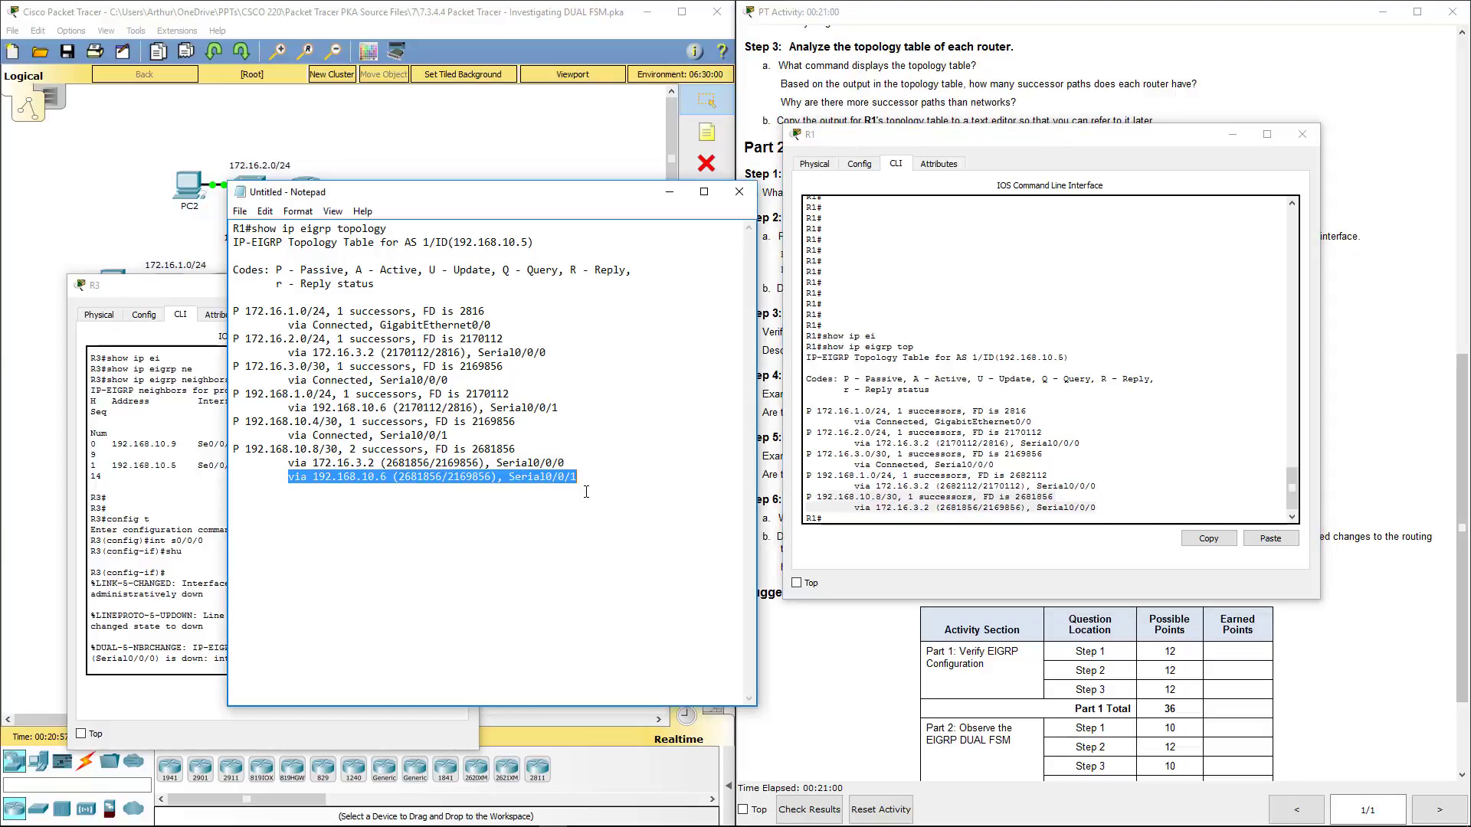
{"action": "key", "text": "alt+Tab"}
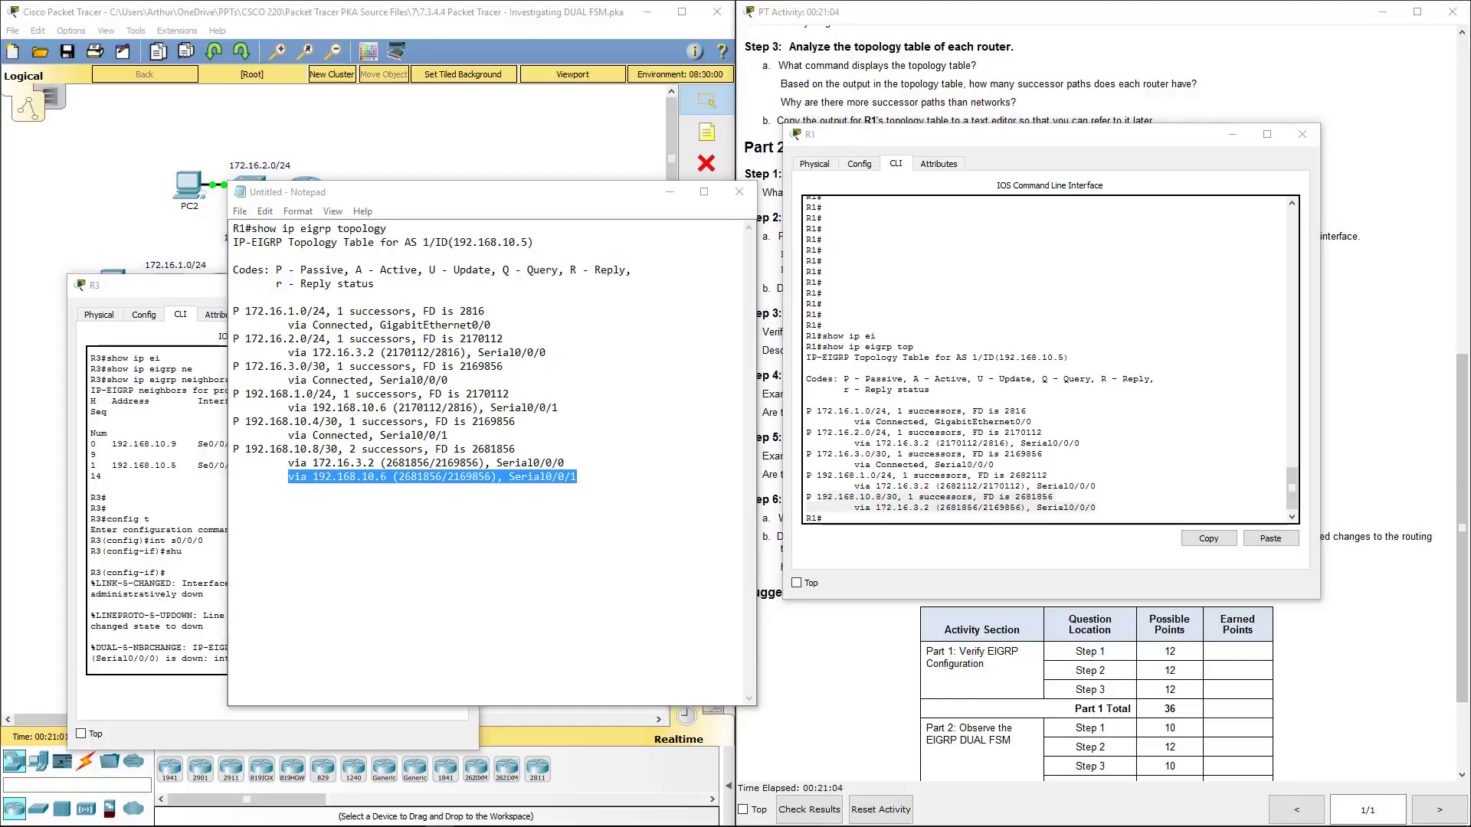
Step: Examine the 192.168.10.4/30 entry and the path via 192.168.10.6 to 192.168.10.8/30 in the saved Notepad output, then leave Notepad
{"action": "left_click", "coordinate": [309, 420]}
{"action": "double_click", "coordinate": [314, 422]}
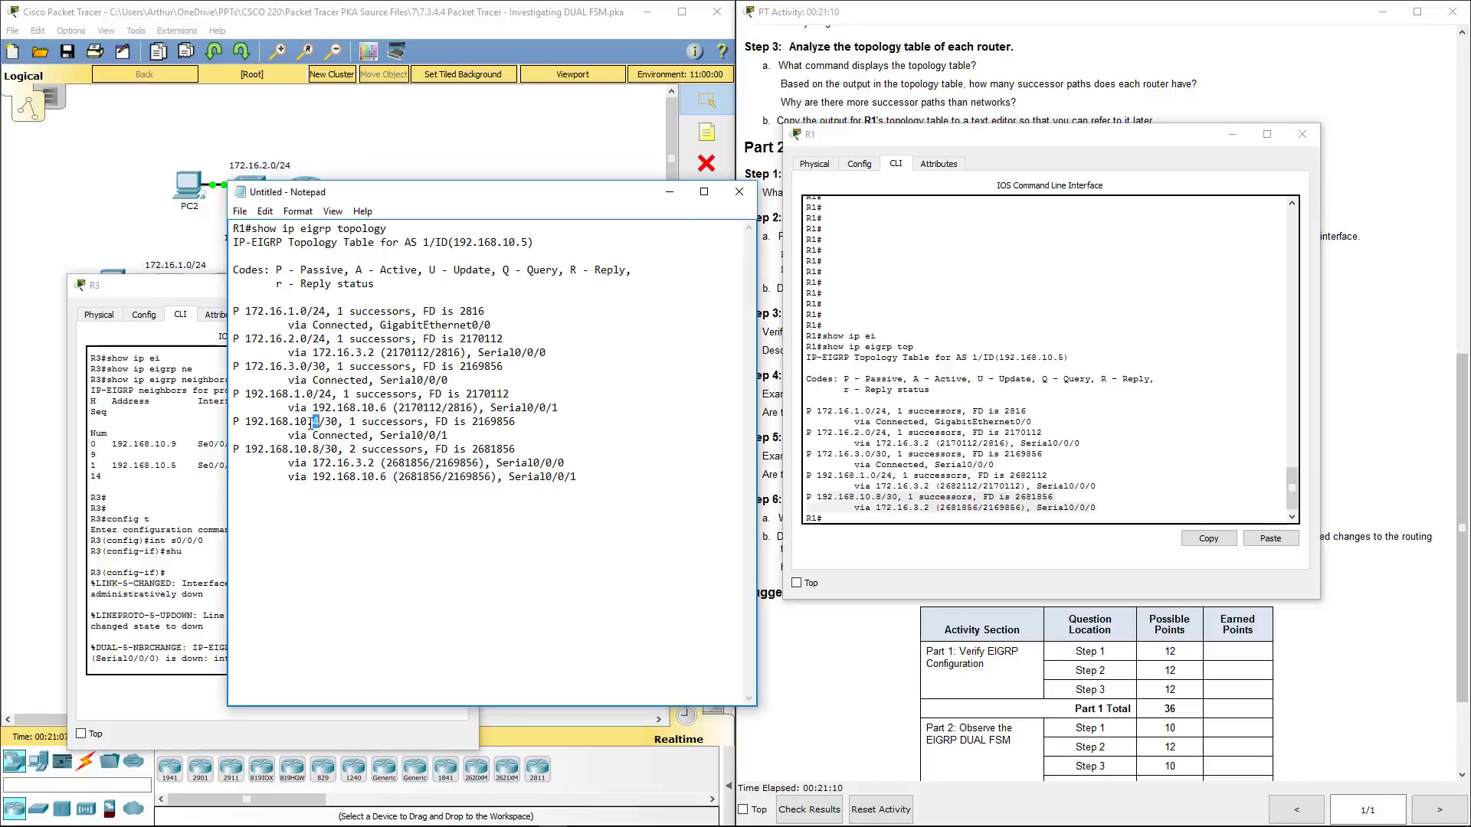
{"action": "left_click_drag", "start_coordinate": [281, 477], "coordinate": [637, 493]}
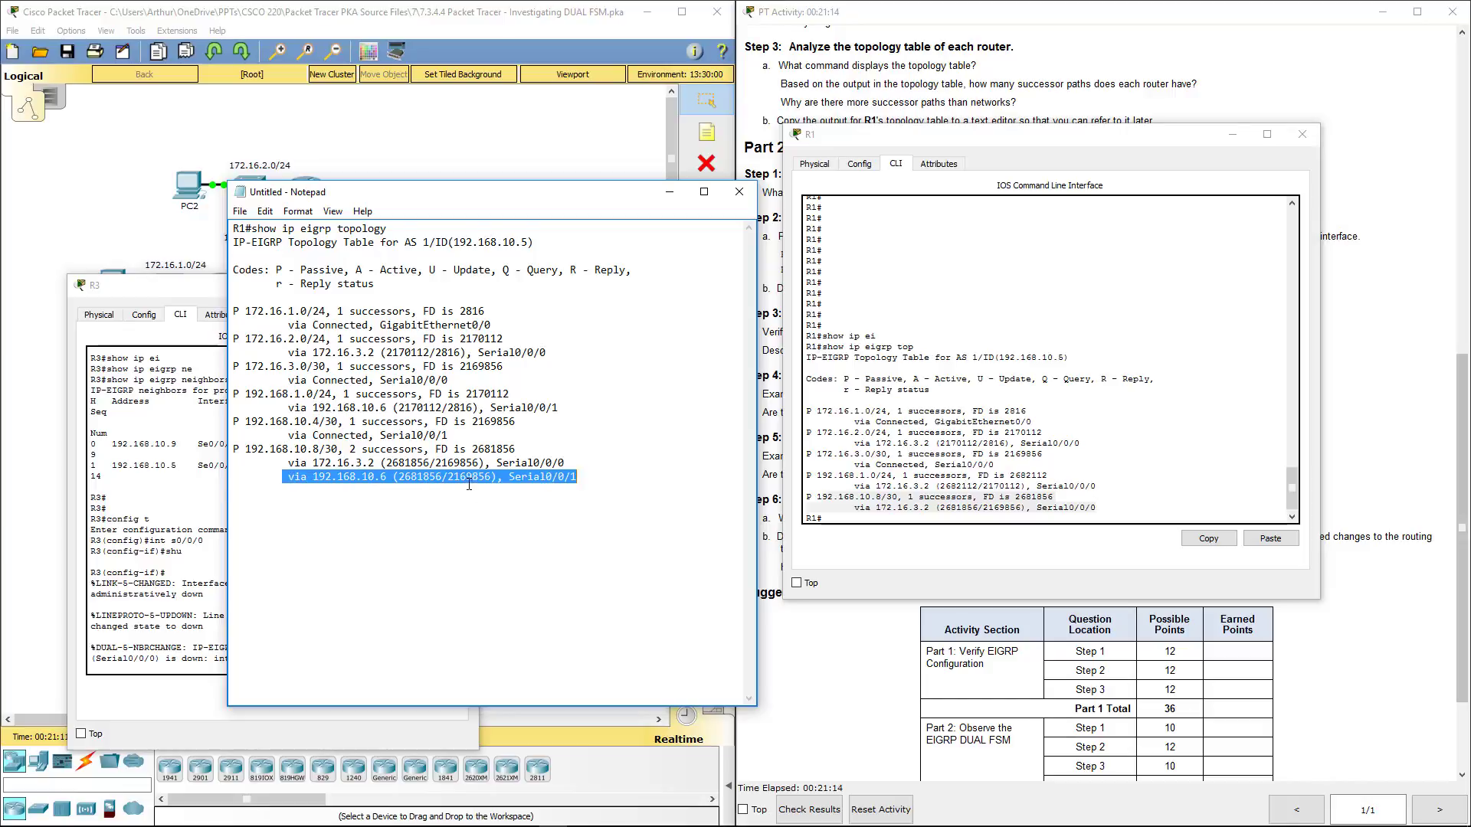
{"action": "key", "text": "alt+Tab"}
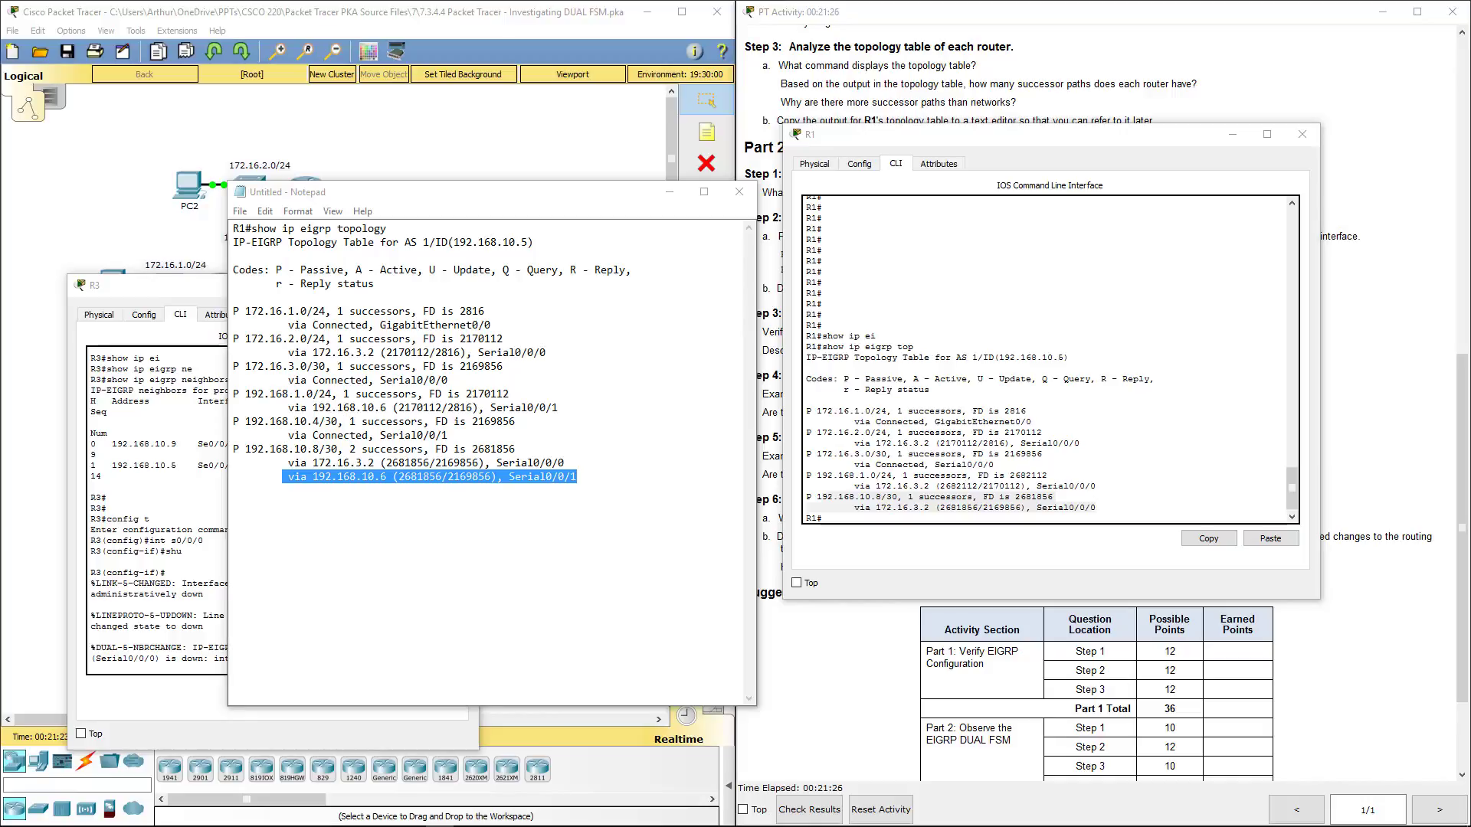
Step: Move Notepad out of the way, place R3 beside R1 and reactivate R3's s0/0/0 interface with no shut
{"action": "left_click", "coordinate": [669, 192]}
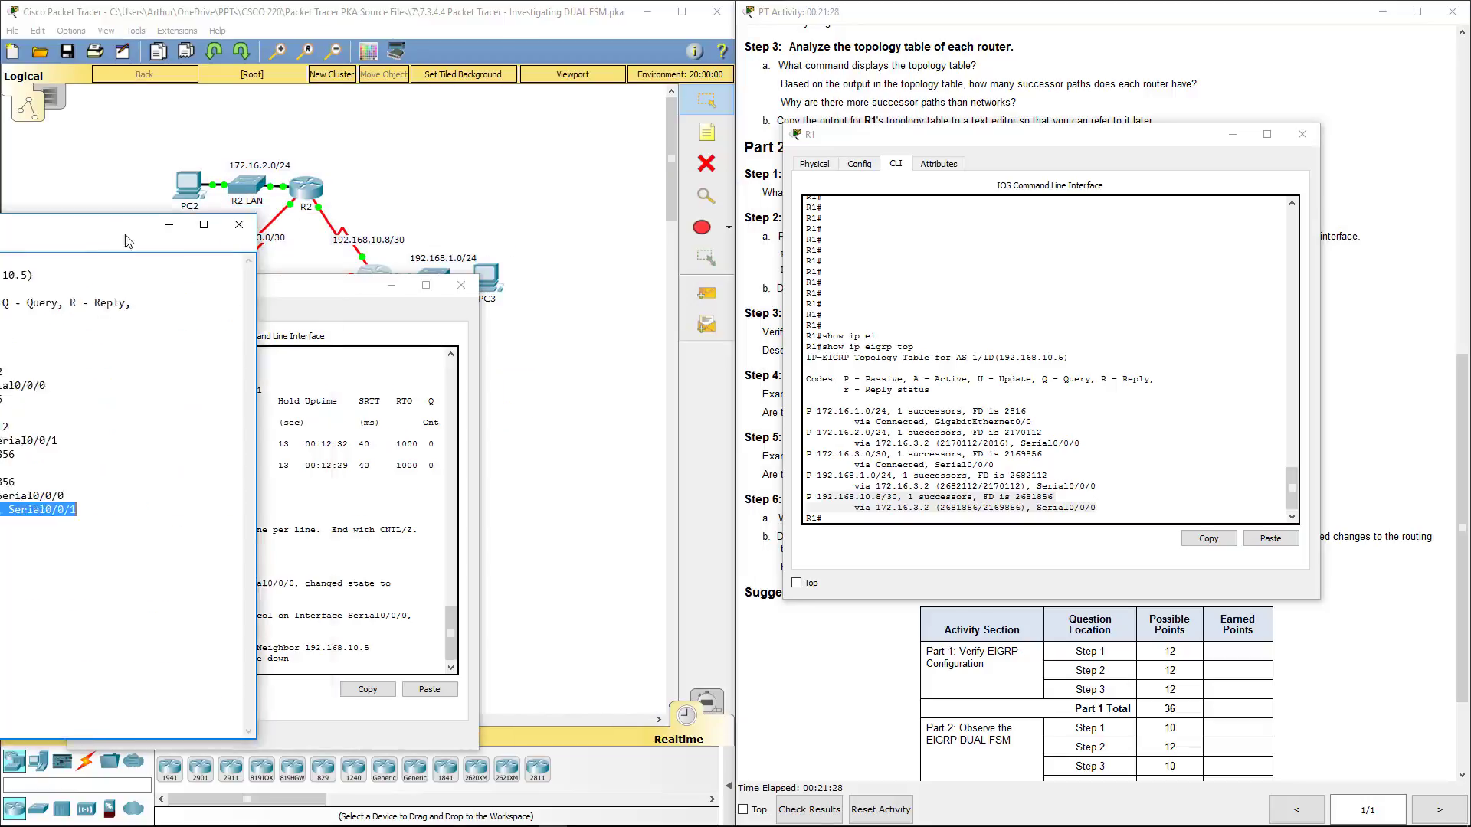
{"action": "left_click_drag", "start_coordinate": [249, 296], "coordinate": [466, 163]}
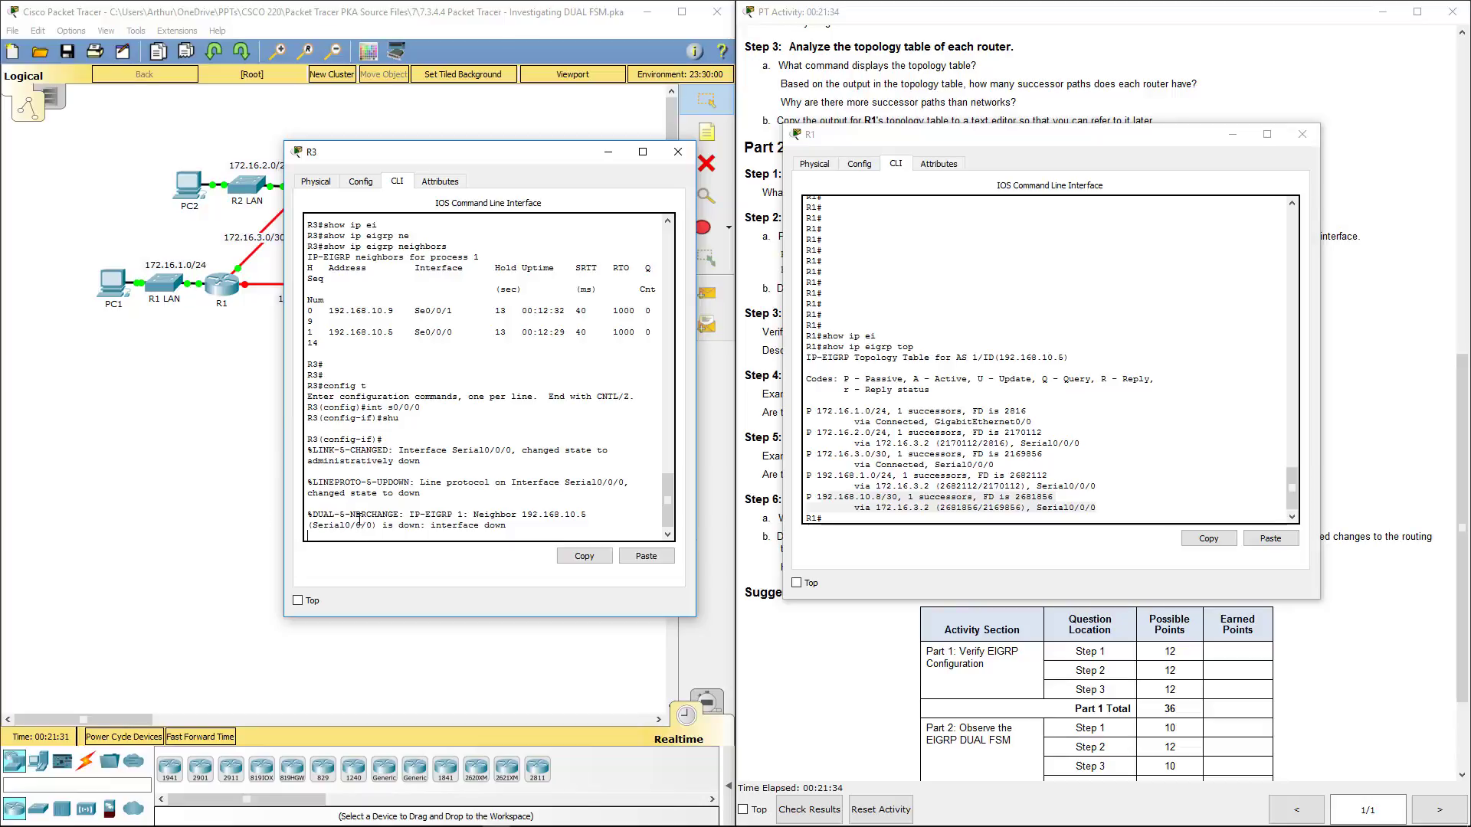
{"action": "key", "text": "Return"}
{"action": "key", "text": "Return"}
{"action": "type", "text": "no shur"}
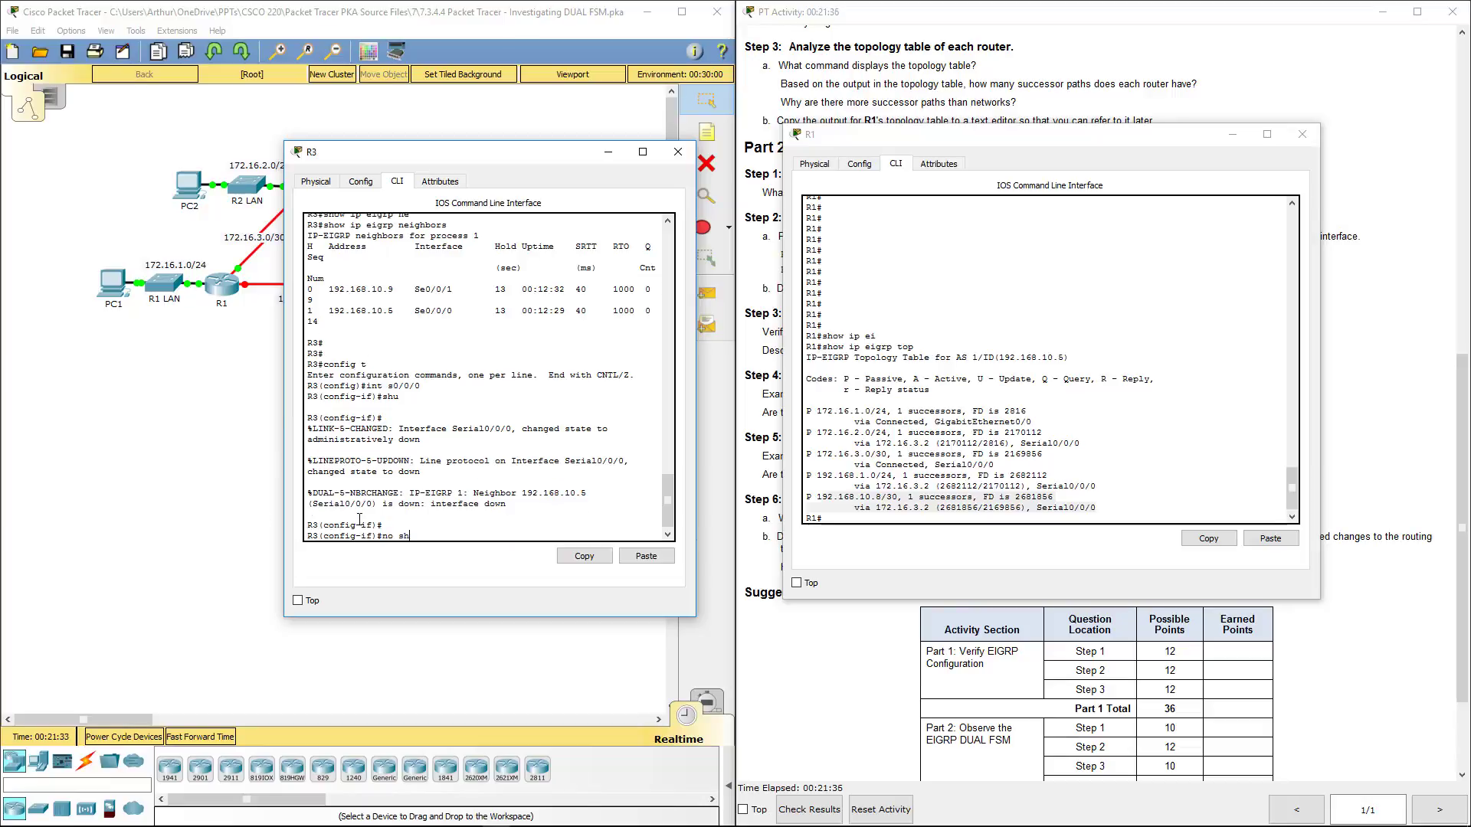
{"action": "key", "text": "Return"}
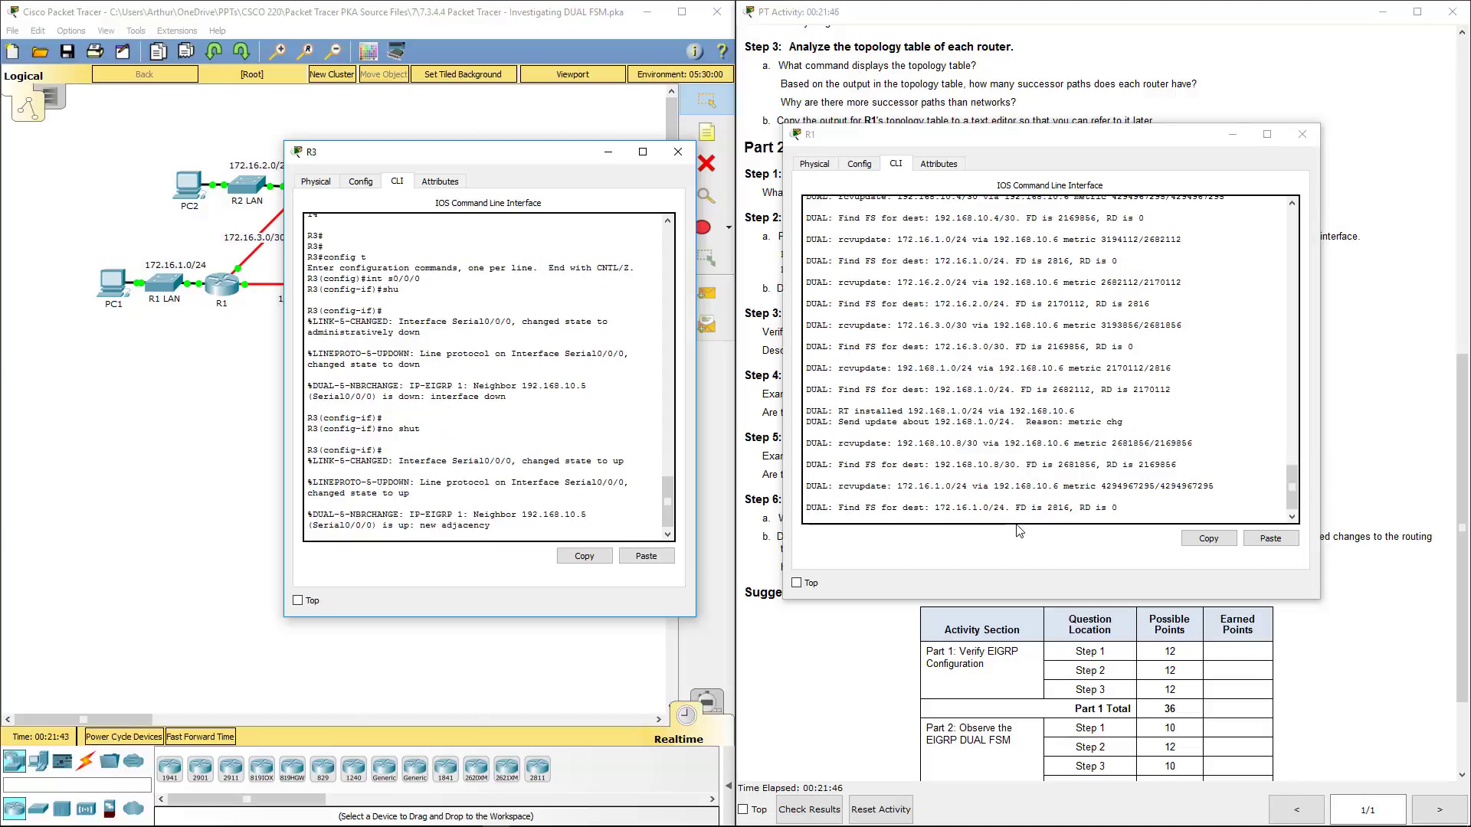
Step: Examine R3's neighbor-change message and R1's DUAL debug output, then uncover the instructions and review the final Step 6 question
{"action": "left_click_drag", "start_coordinate": [362, 526], "coordinate": [540, 525]}
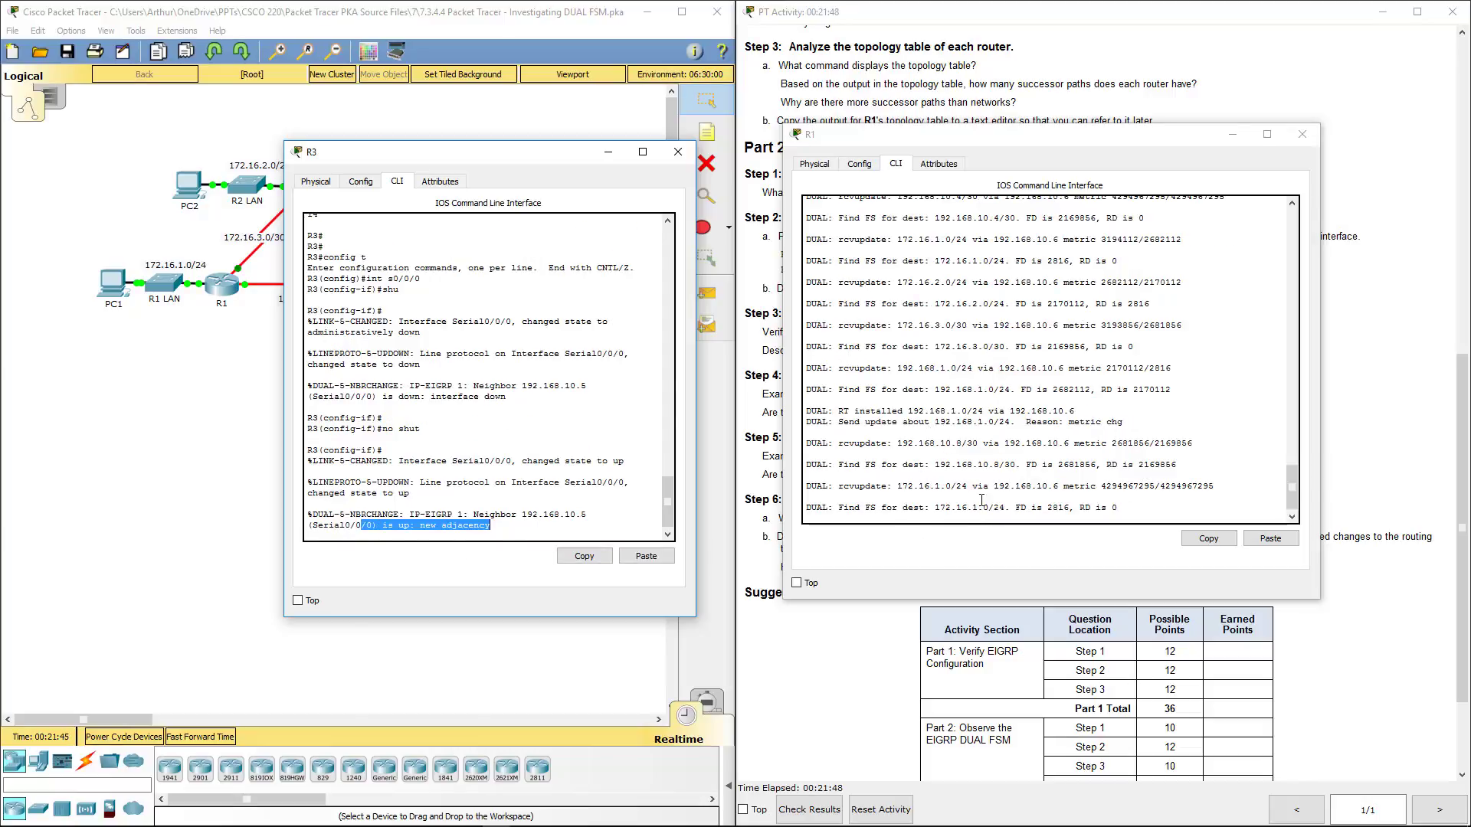
{"action": "left_click", "coordinate": [1009, 499]}
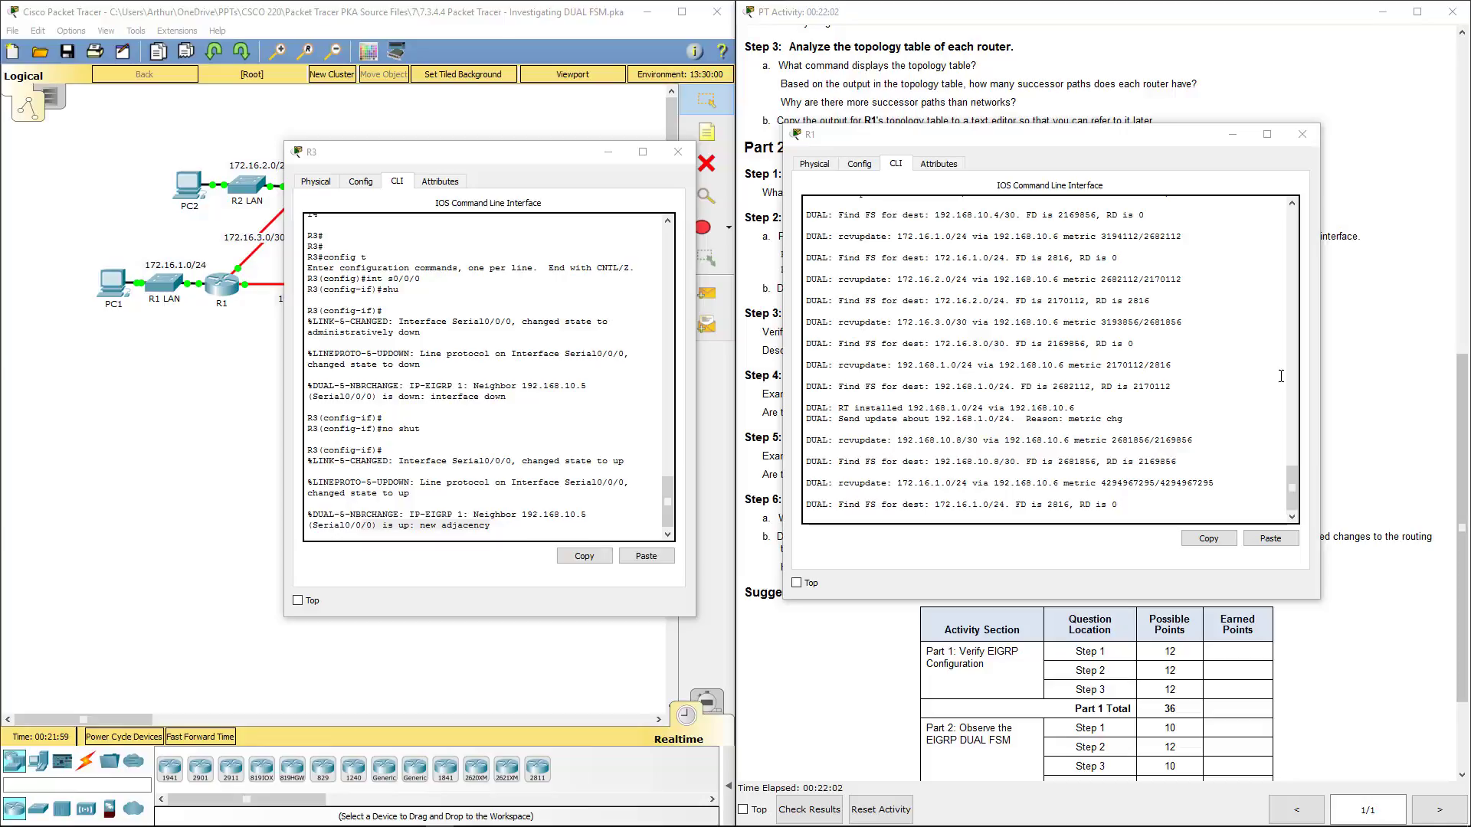
{"action": "left_click_drag", "start_coordinate": [976, 147], "coordinate": [270, 304]}
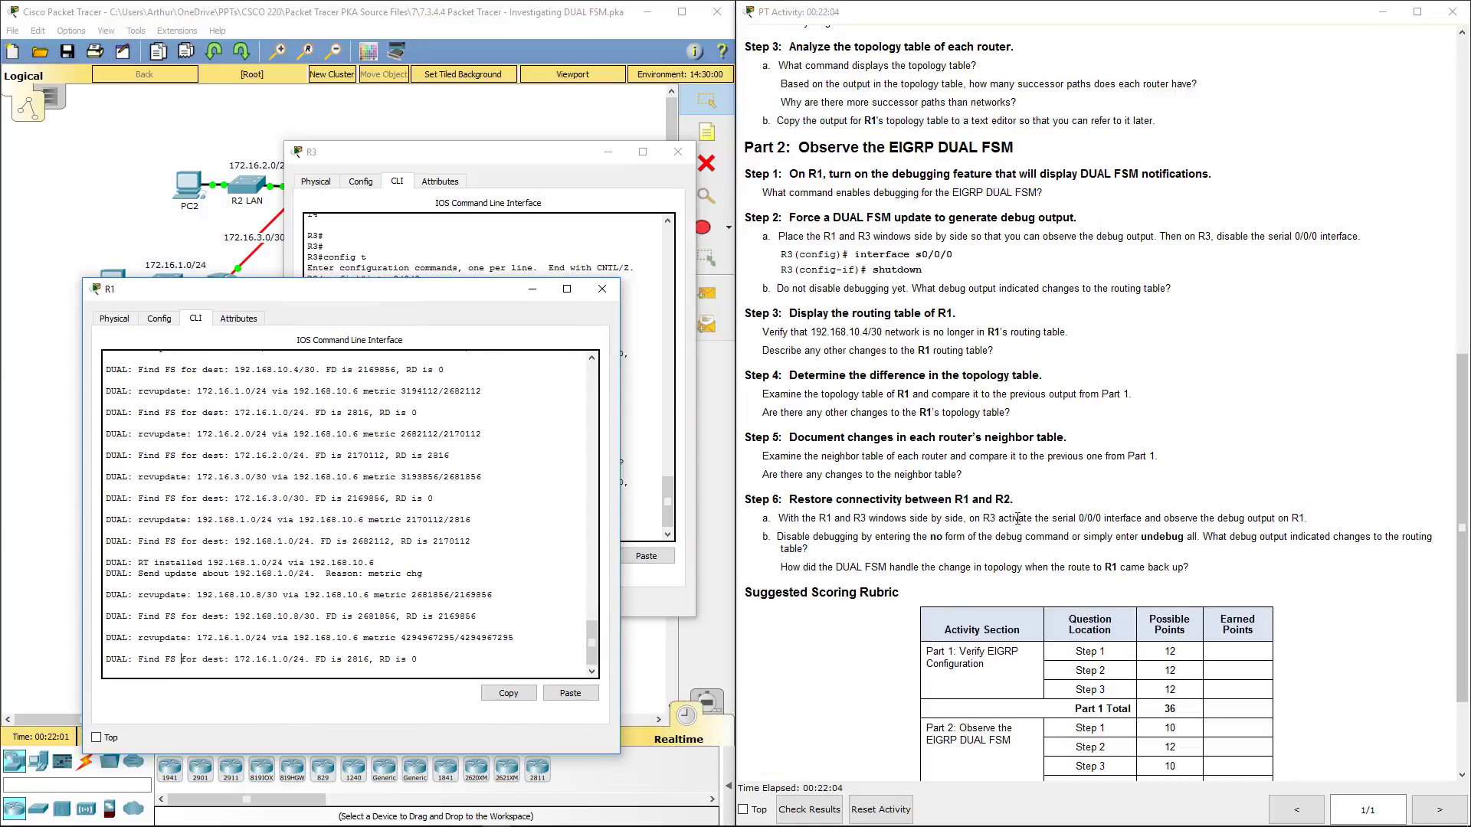
{"action": "left_click_drag", "start_coordinate": [779, 573], "coordinate": [1306, 574]}
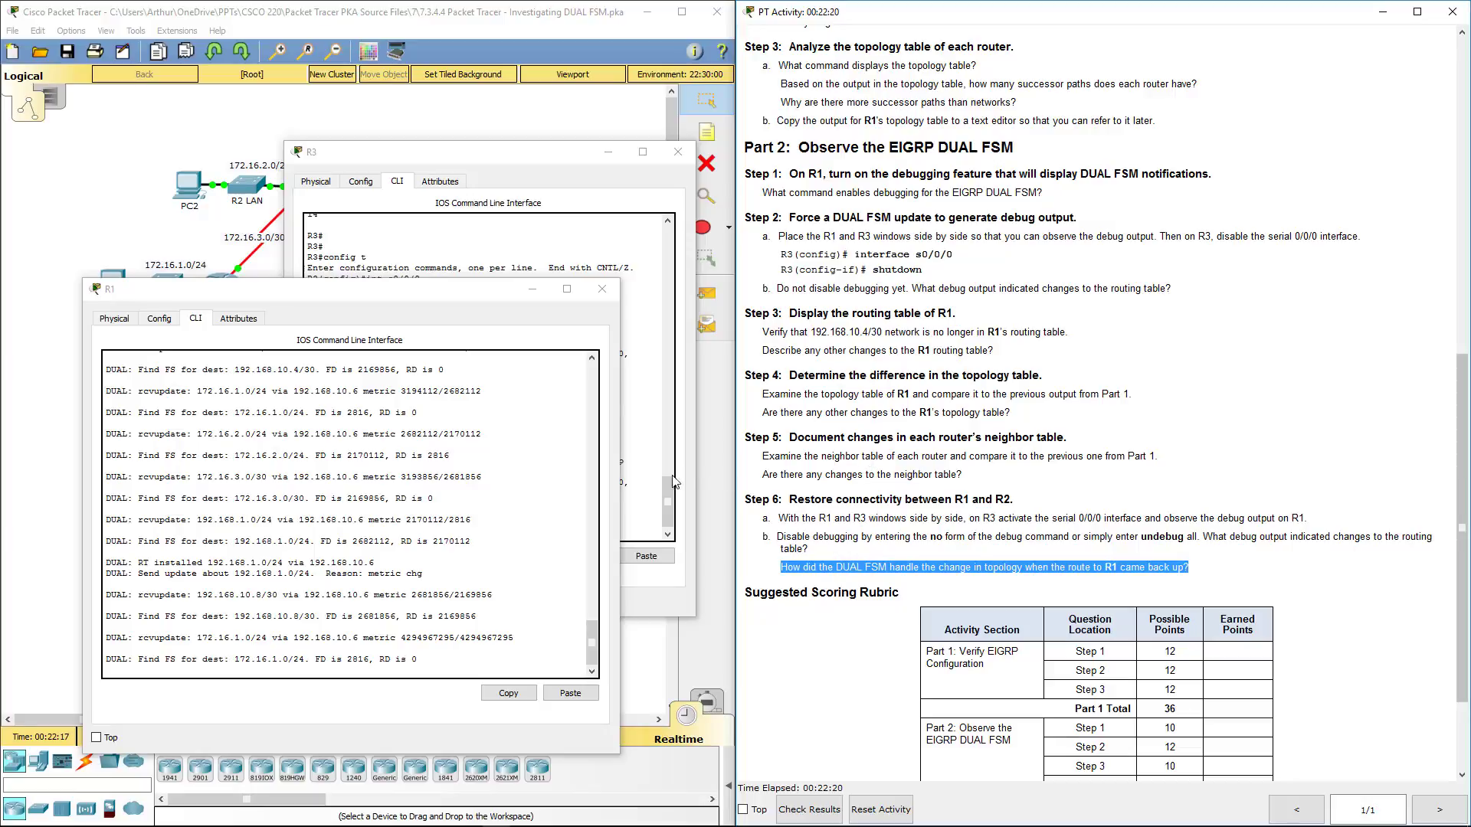
Step: Close the R1 and R3 windows and check the activity's results
{"action": "left_click", "coordinate": [602, 289]}
{"action": "left_click", "coordinate": [674, 153]}
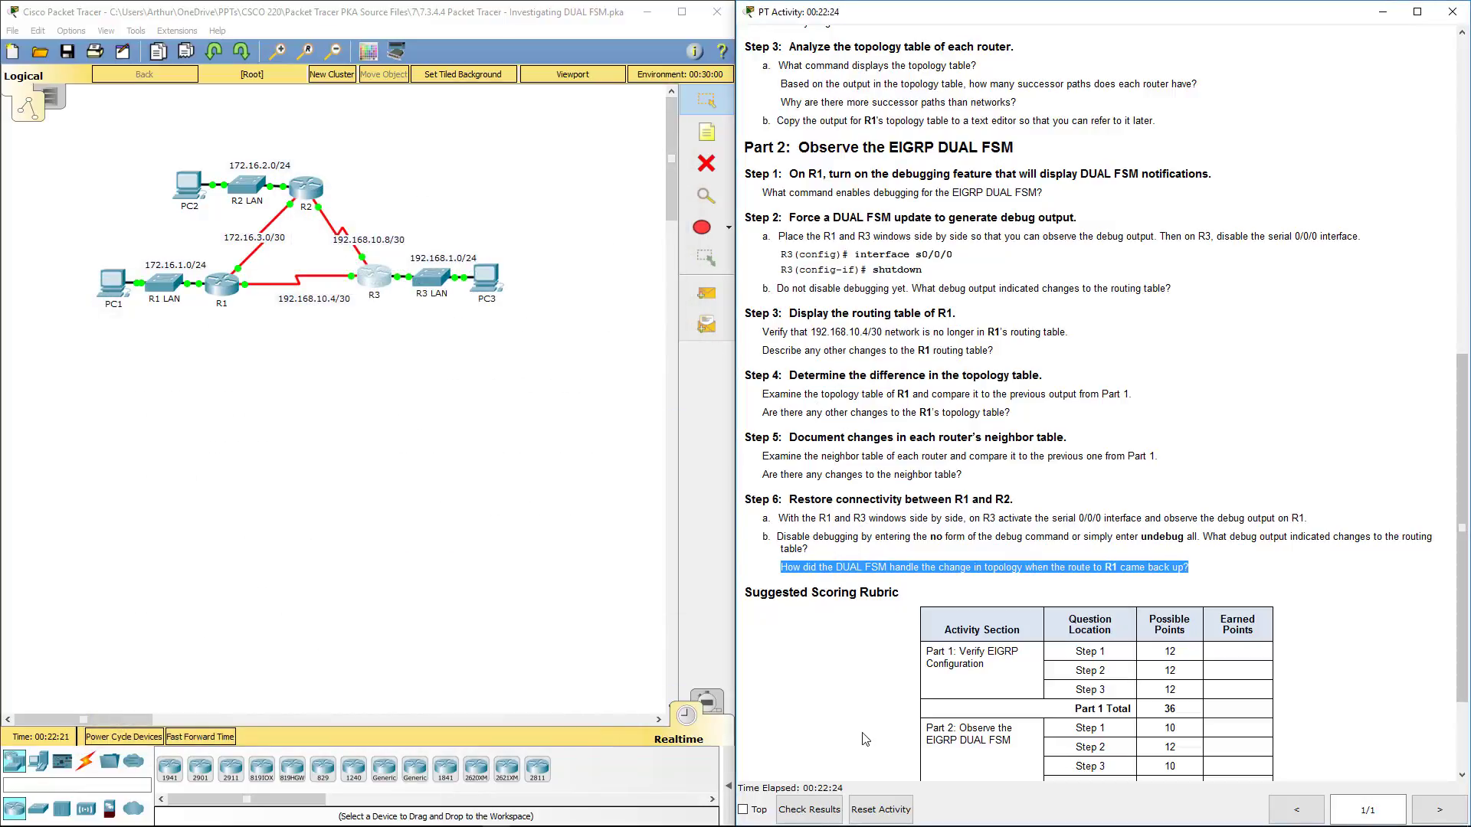
{"action": "left_click", "coordinate": [809, 810]}
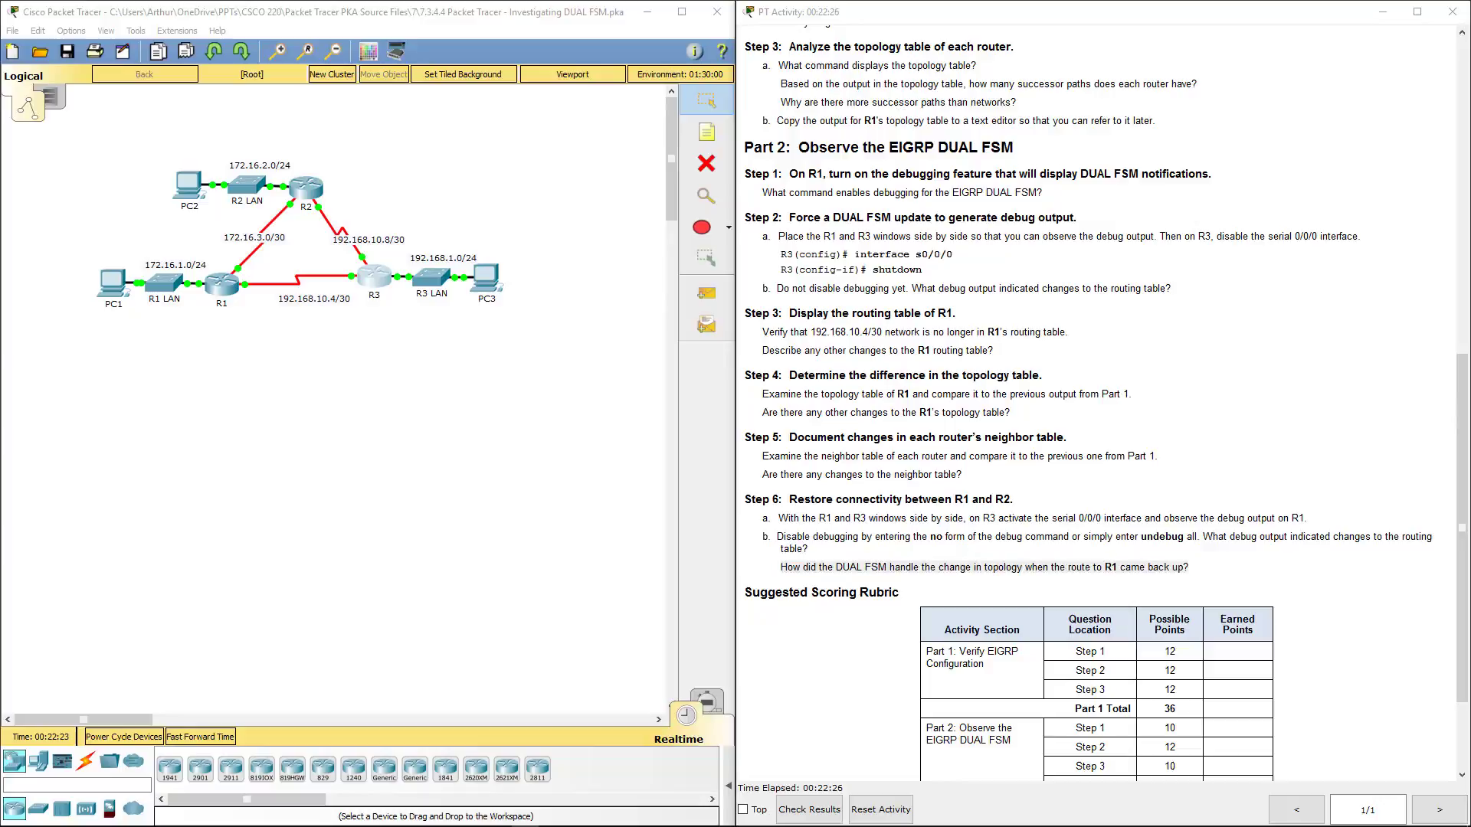